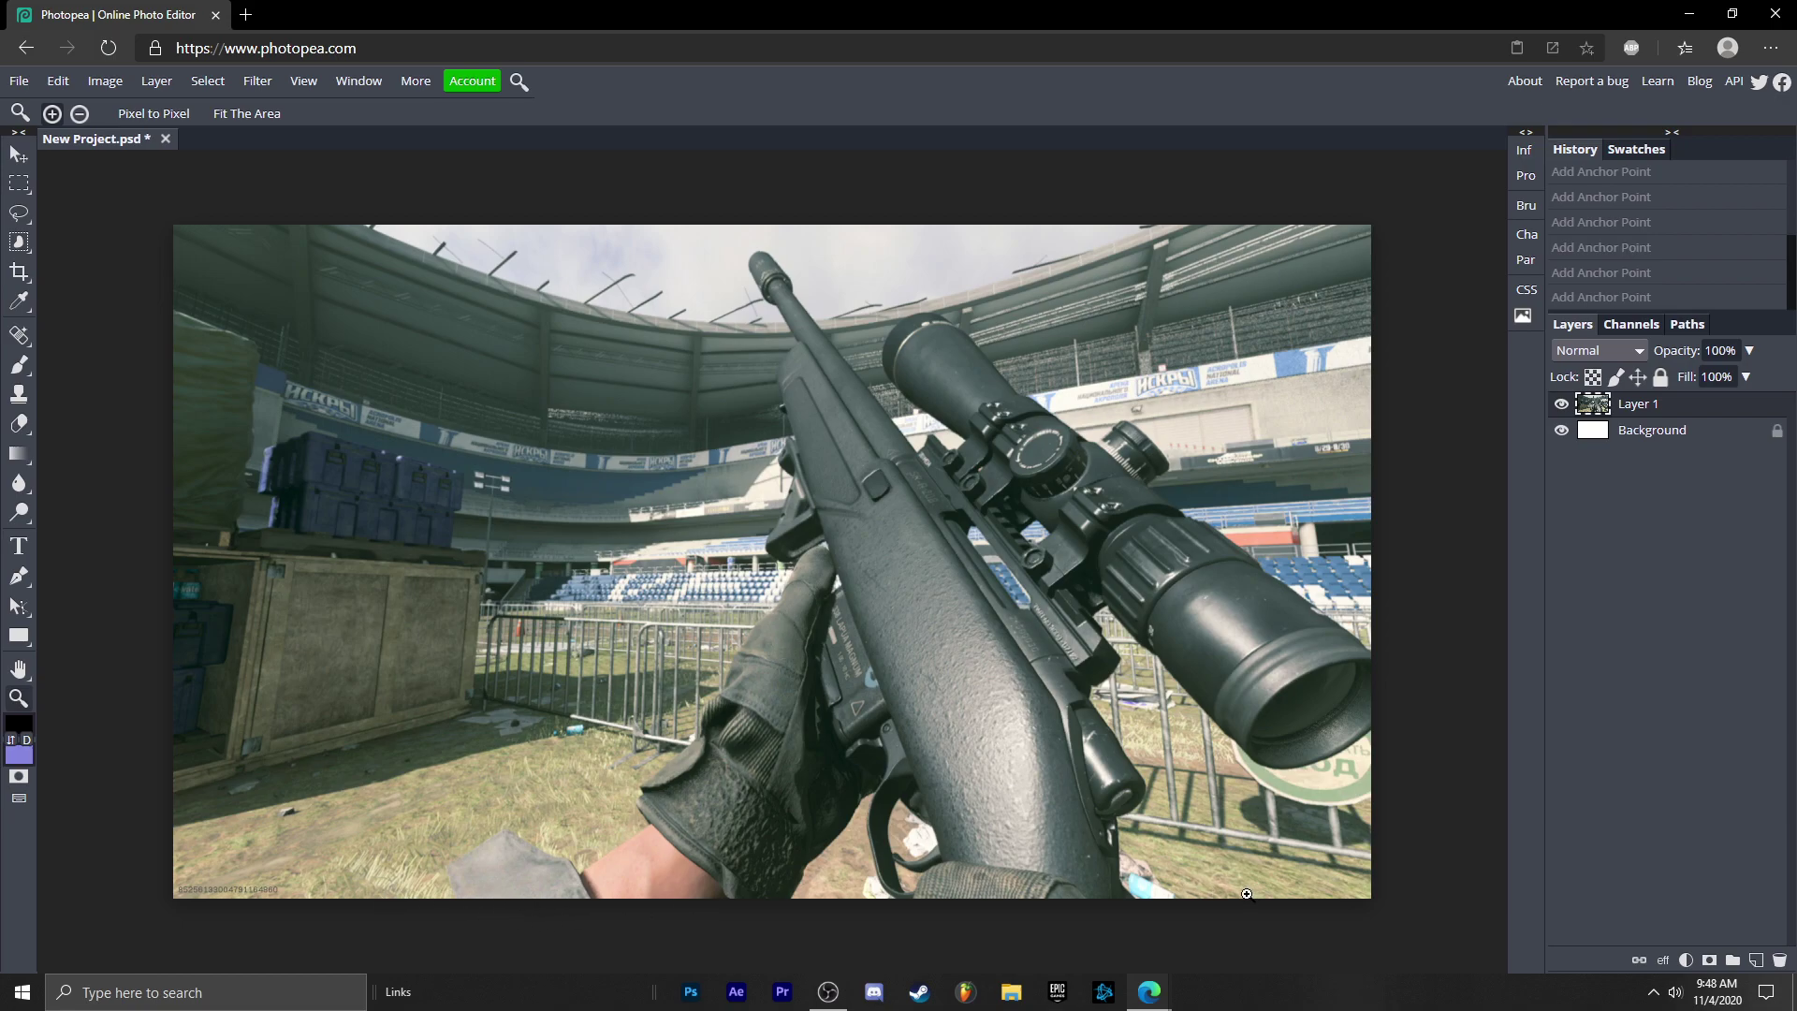
- Start a Pen path at the image's bottom edge and trace the grey sleeve's outer side up to its peak
{"action": "left_click", "coordinate": [493, 894]}
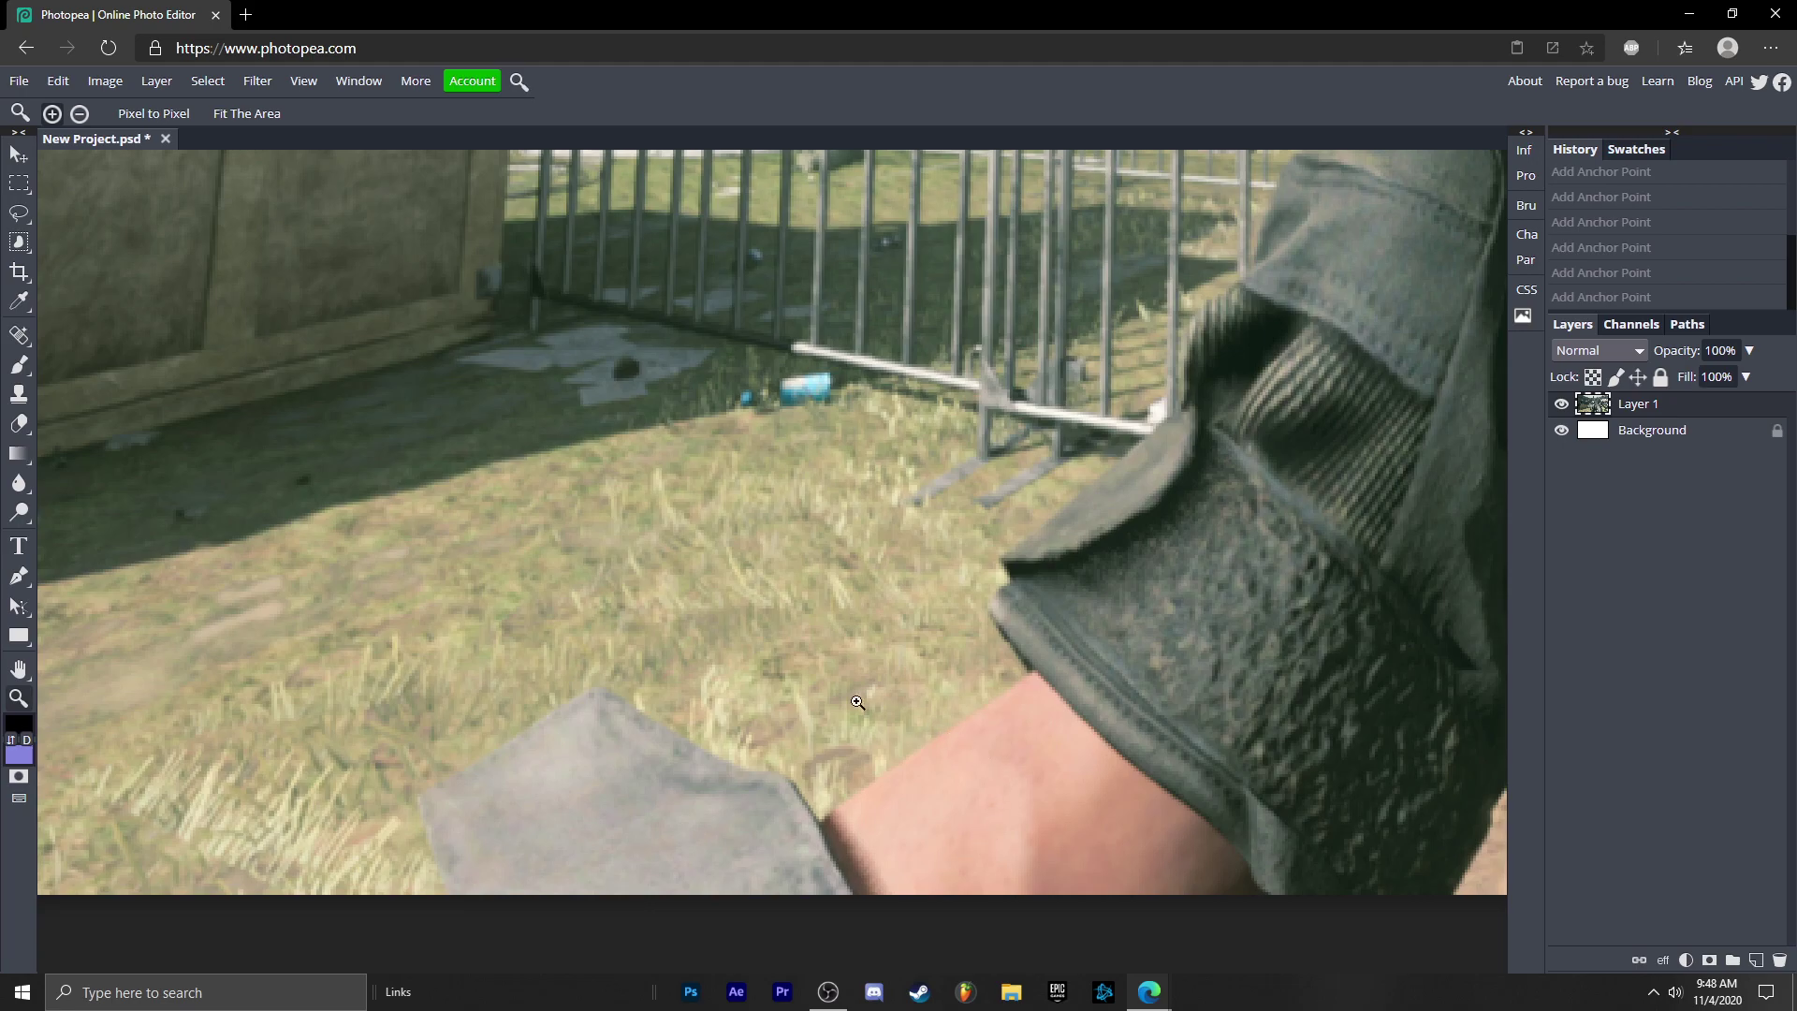
{"action": "left_click", "coordinate": [19, 578]}
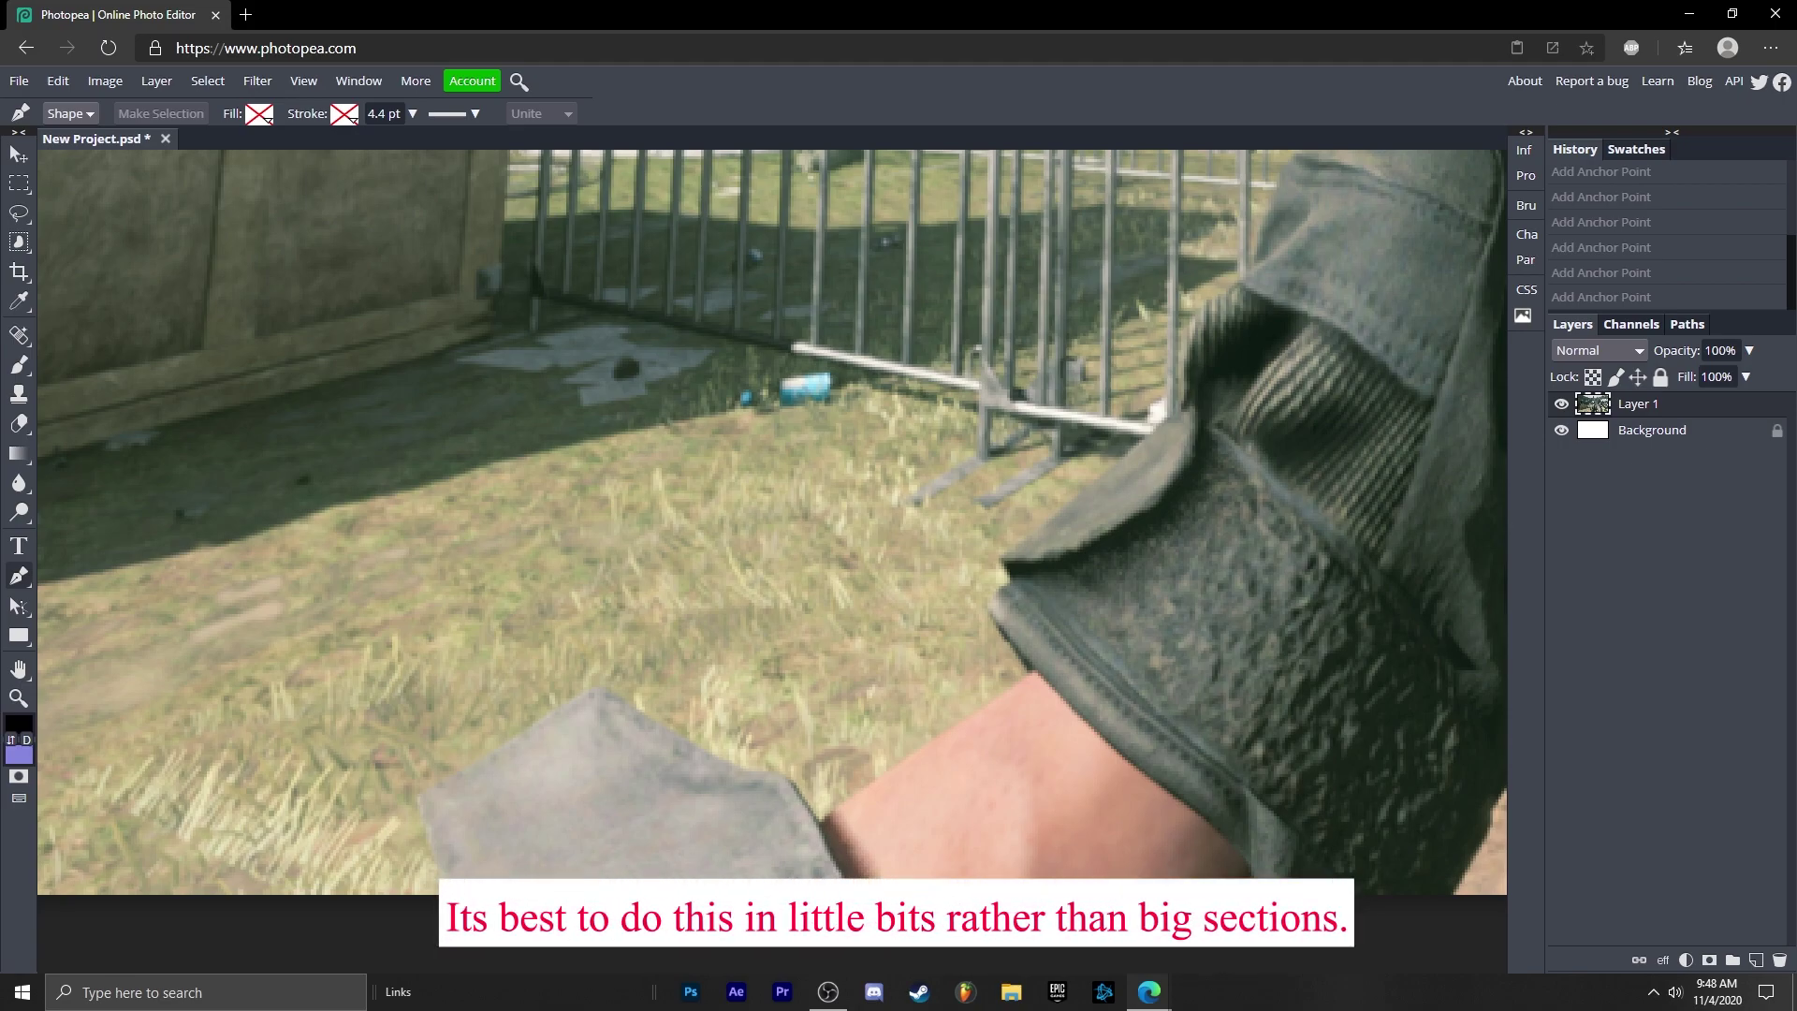
{"action": "left_click", "coordinate": [453, 893]}
{"action": "left_click", "coordinate": [429, 846]}
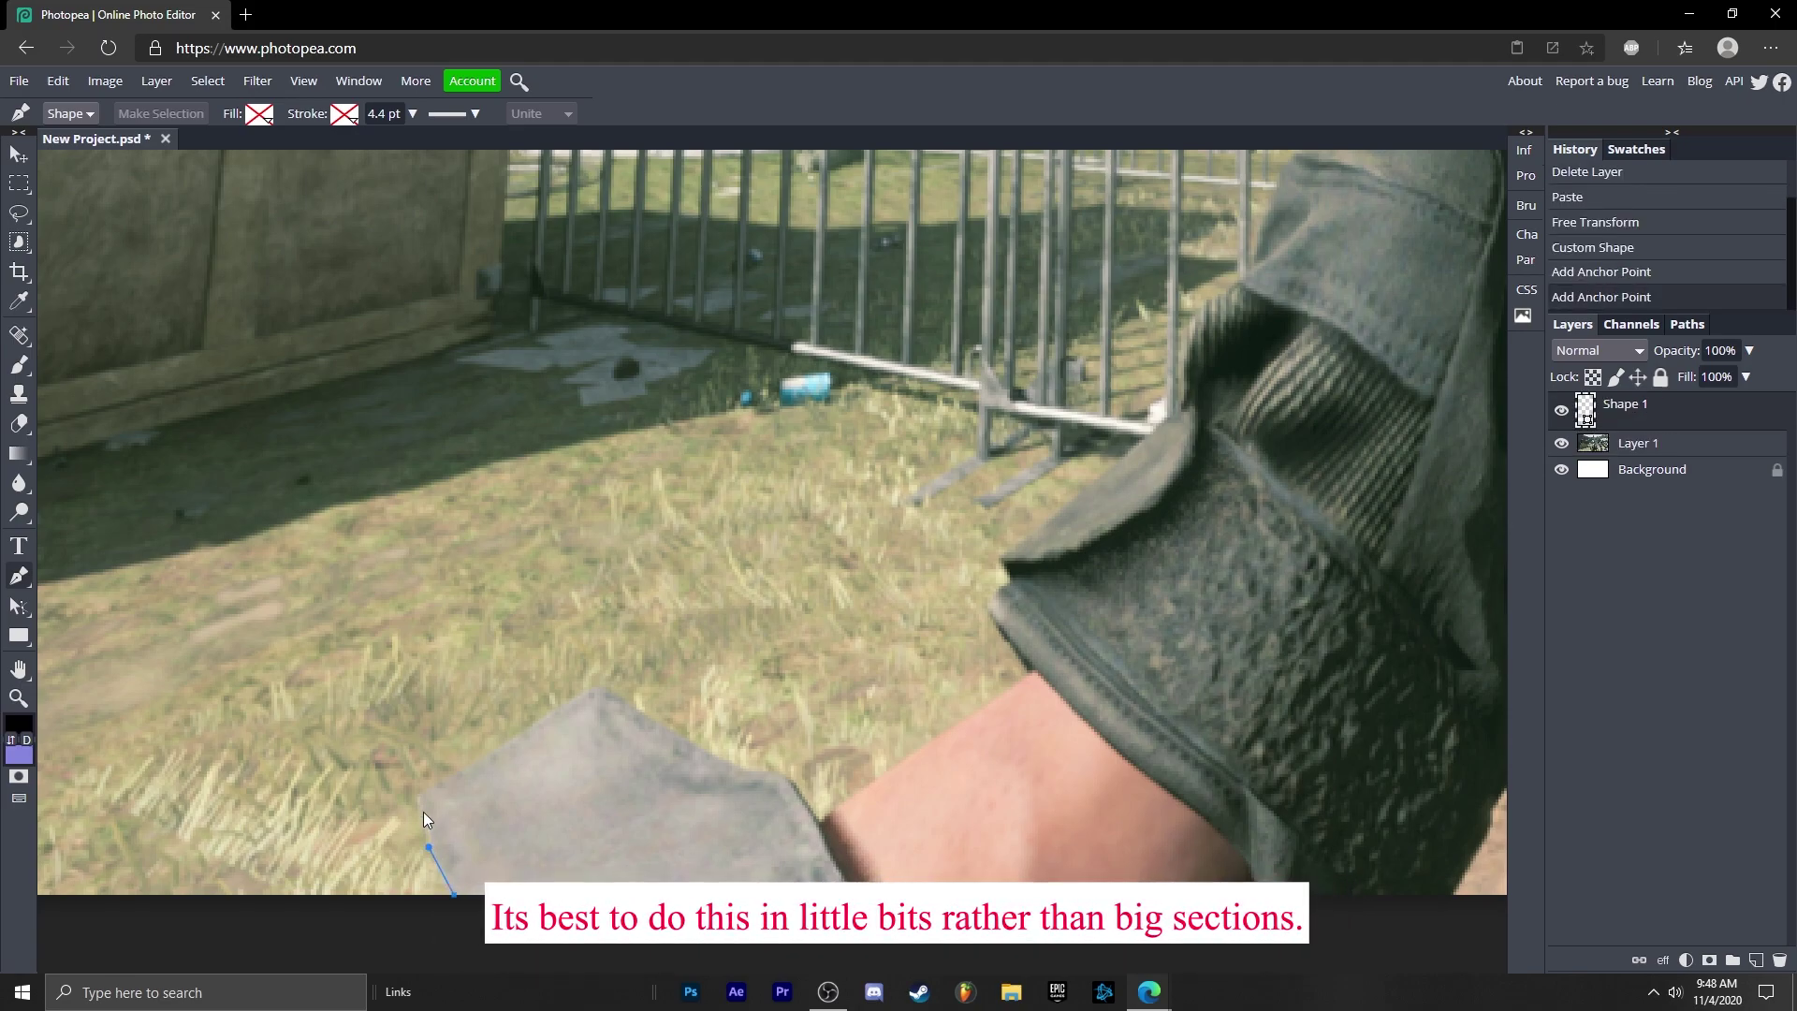
{"action": "left_click", "coordinate": [420, 797]}
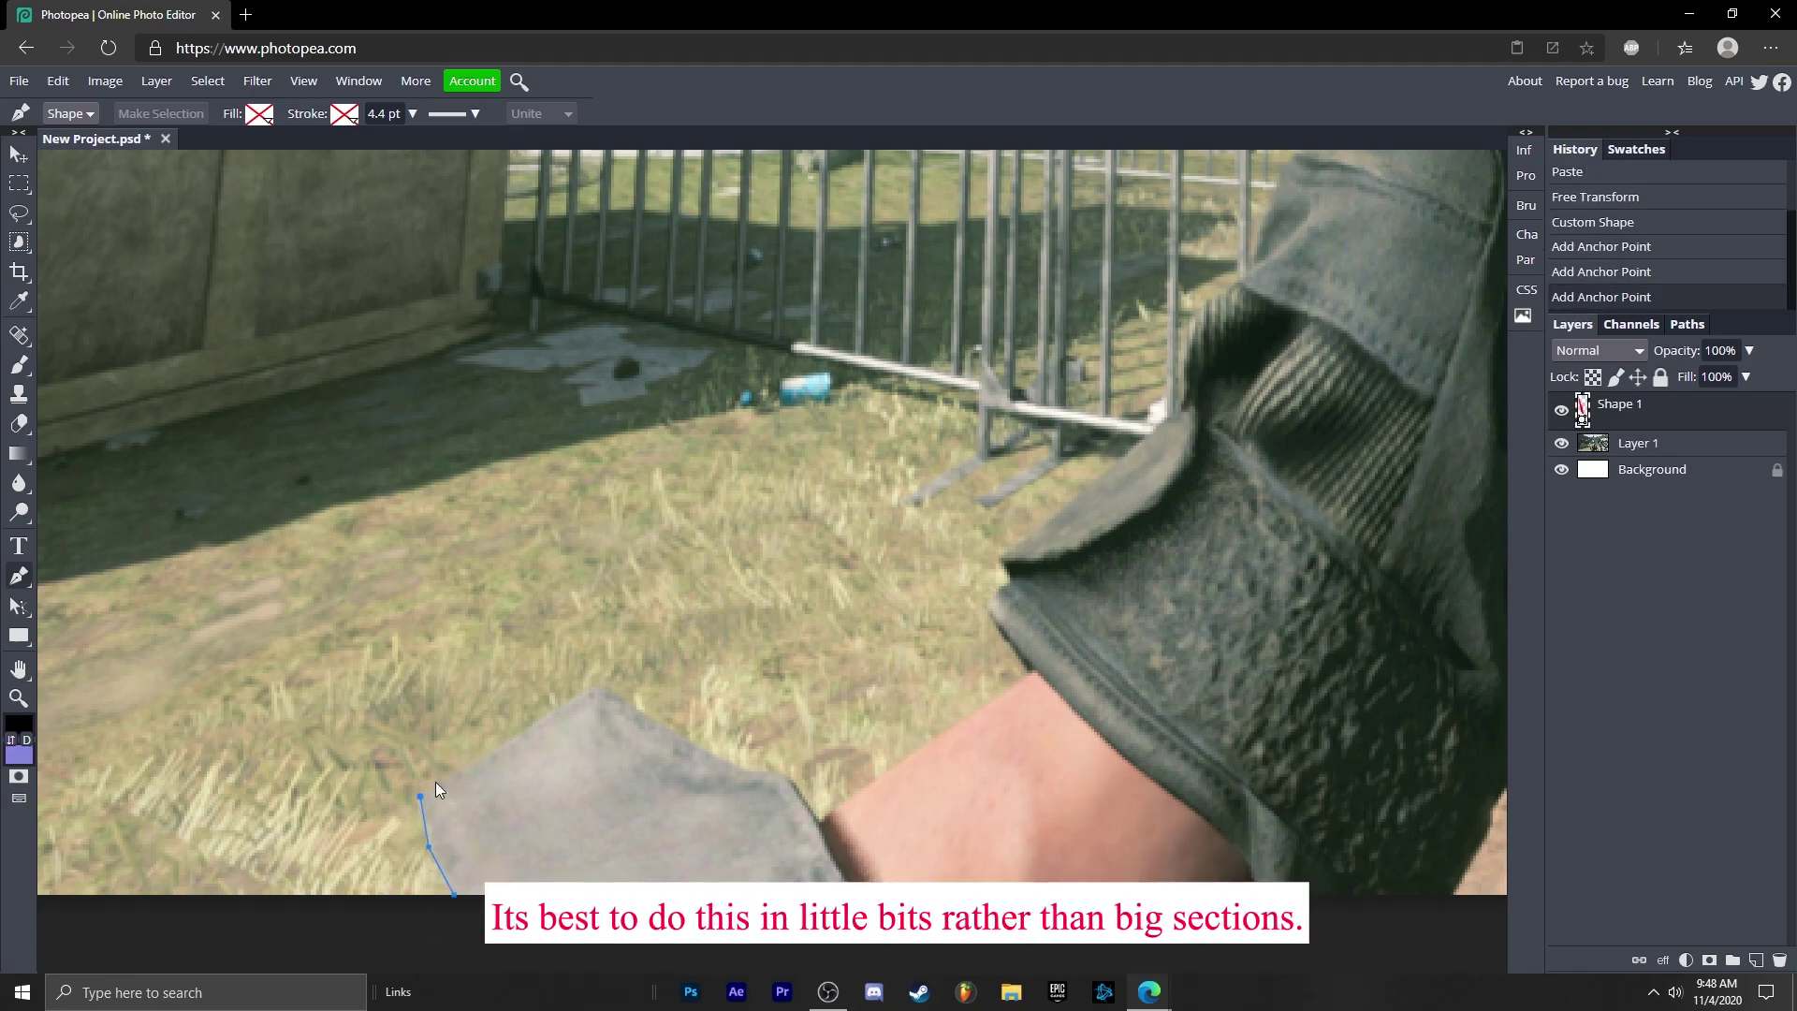
{"action": "left_click", "coordinate": [600, 689]}
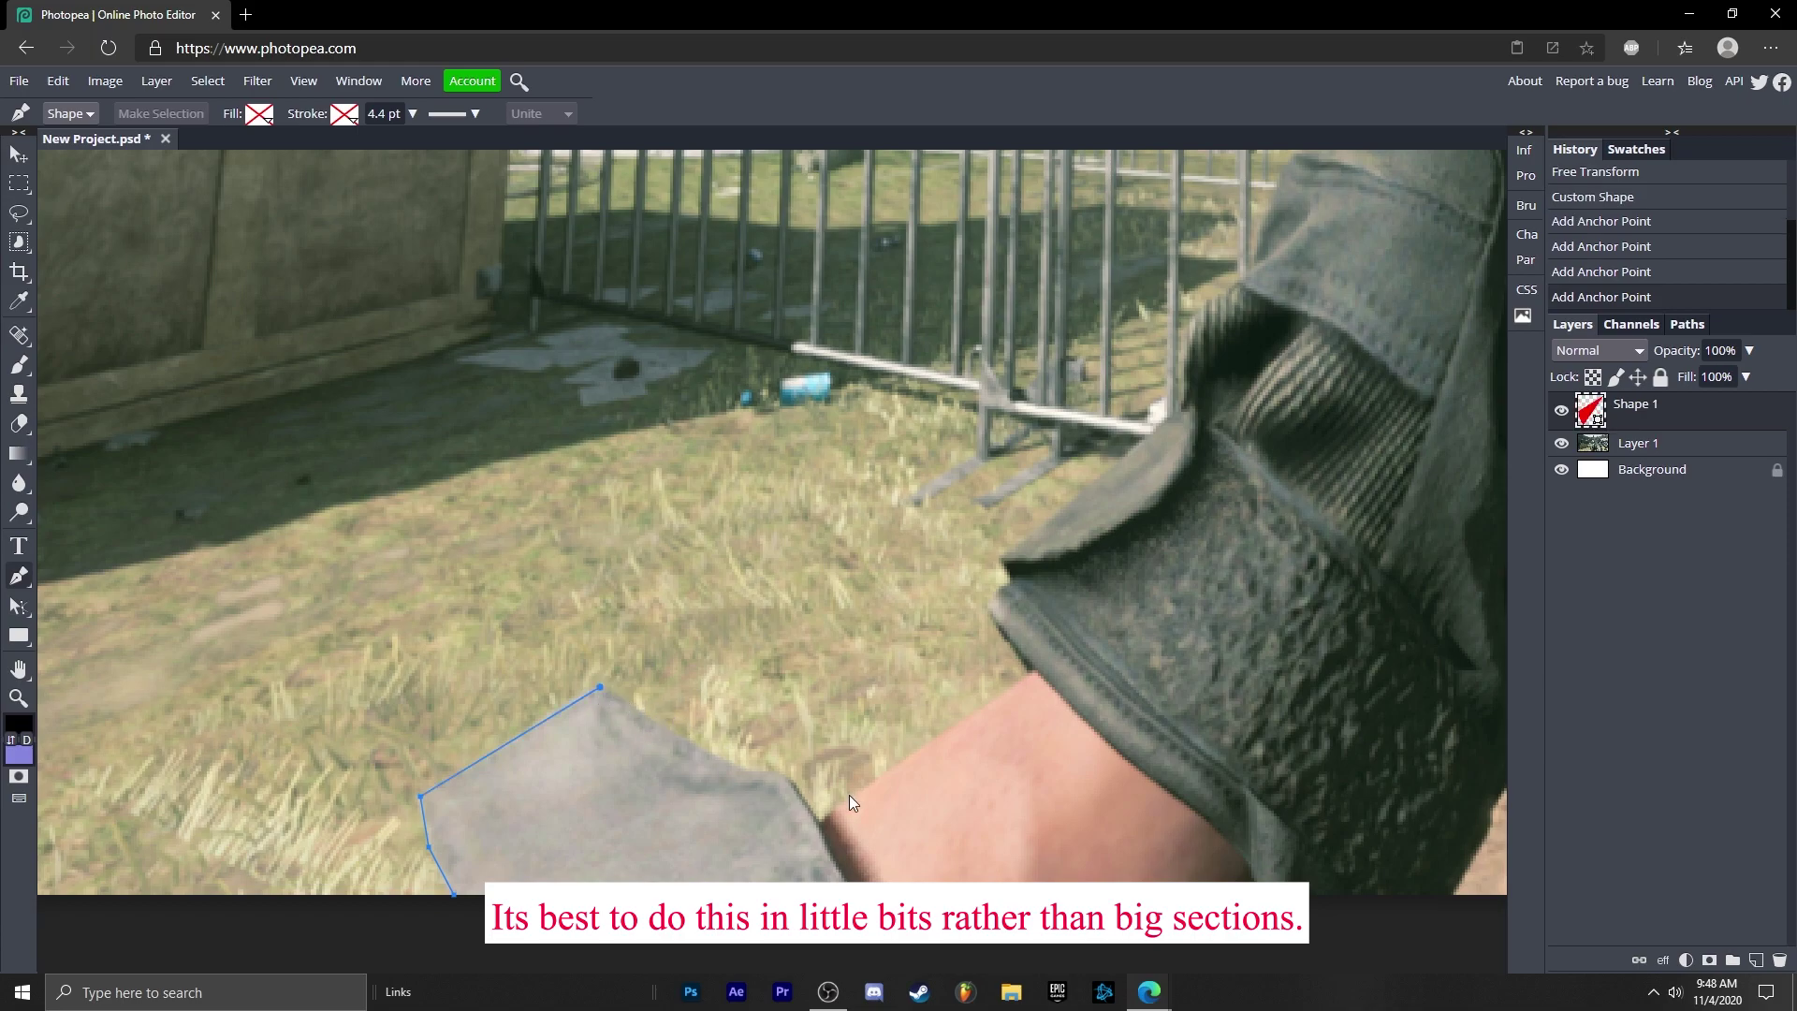
- Continue the path down the sleeve's upper edge, curving it slightly, to the point where it meets the forearm
{"action": "left_click", "coordinate": [648, 715]}
{"action": "left_click", "coordinate": [713, 752]}
{"action": "left_click", "coordinate": [765, 771]}
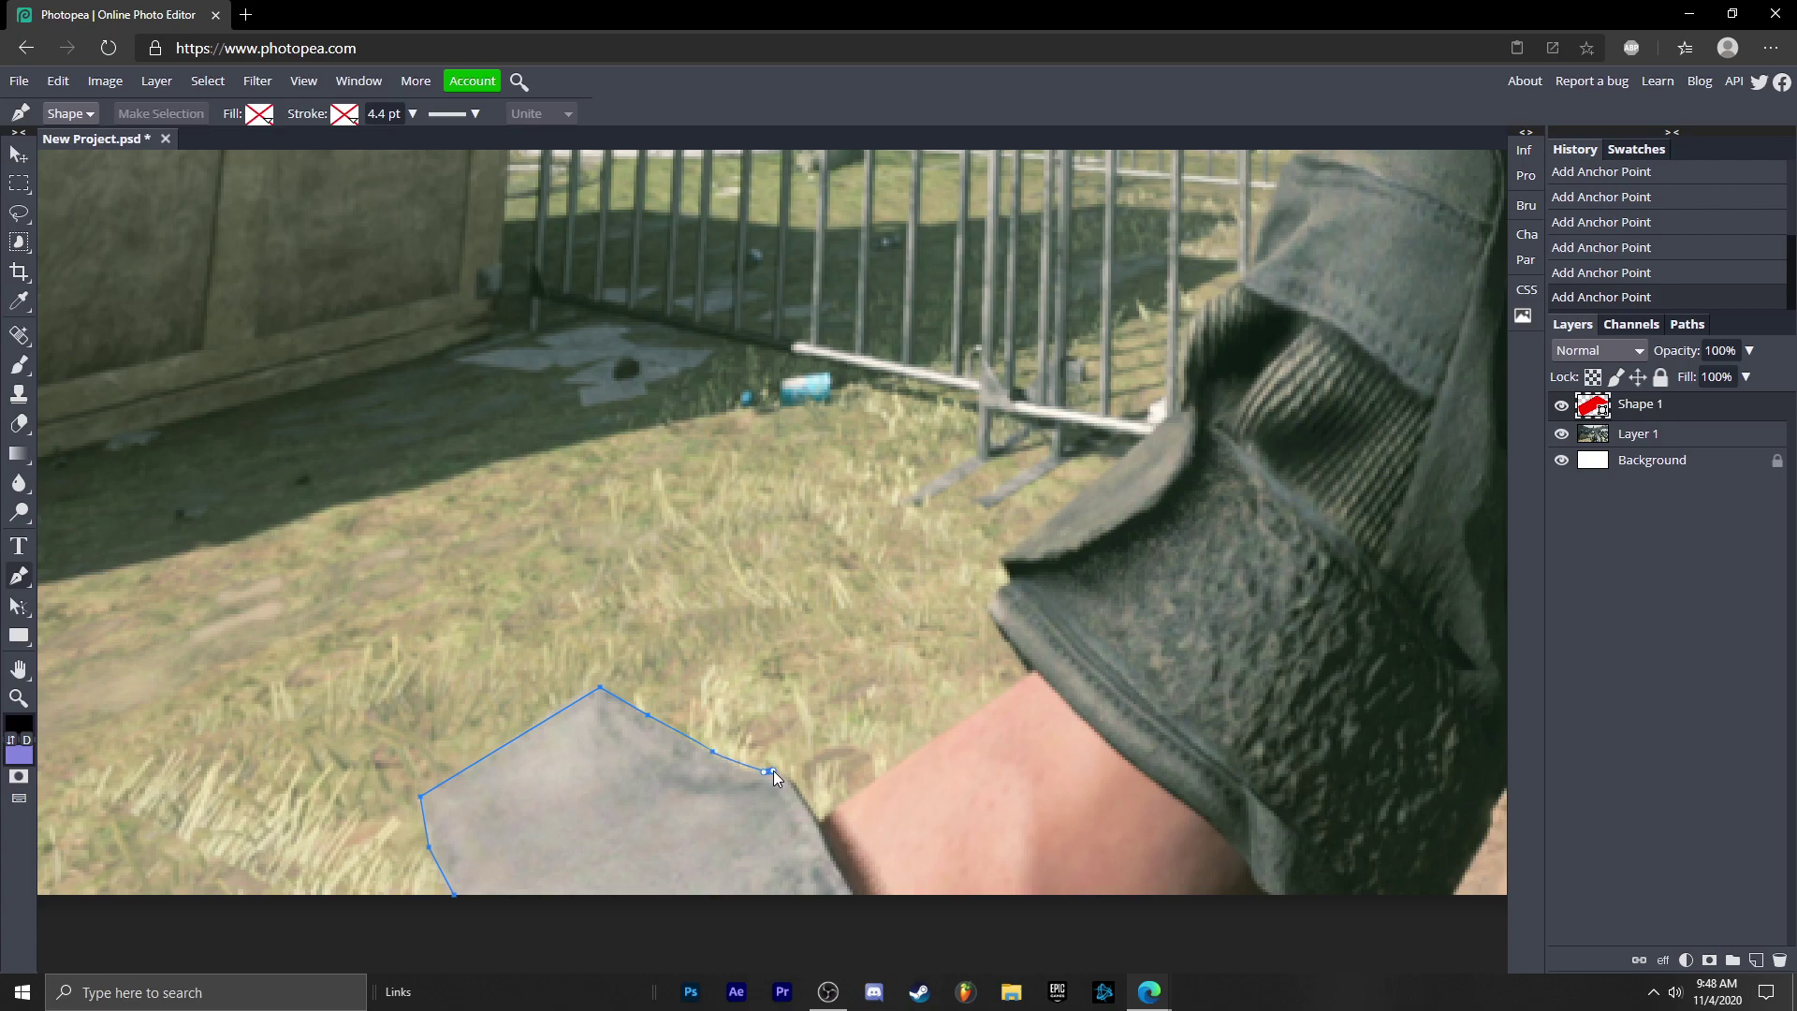
{"action": "left_click_drag", "start_coordinate": [775, 777], "coordinate": [785, 771]}
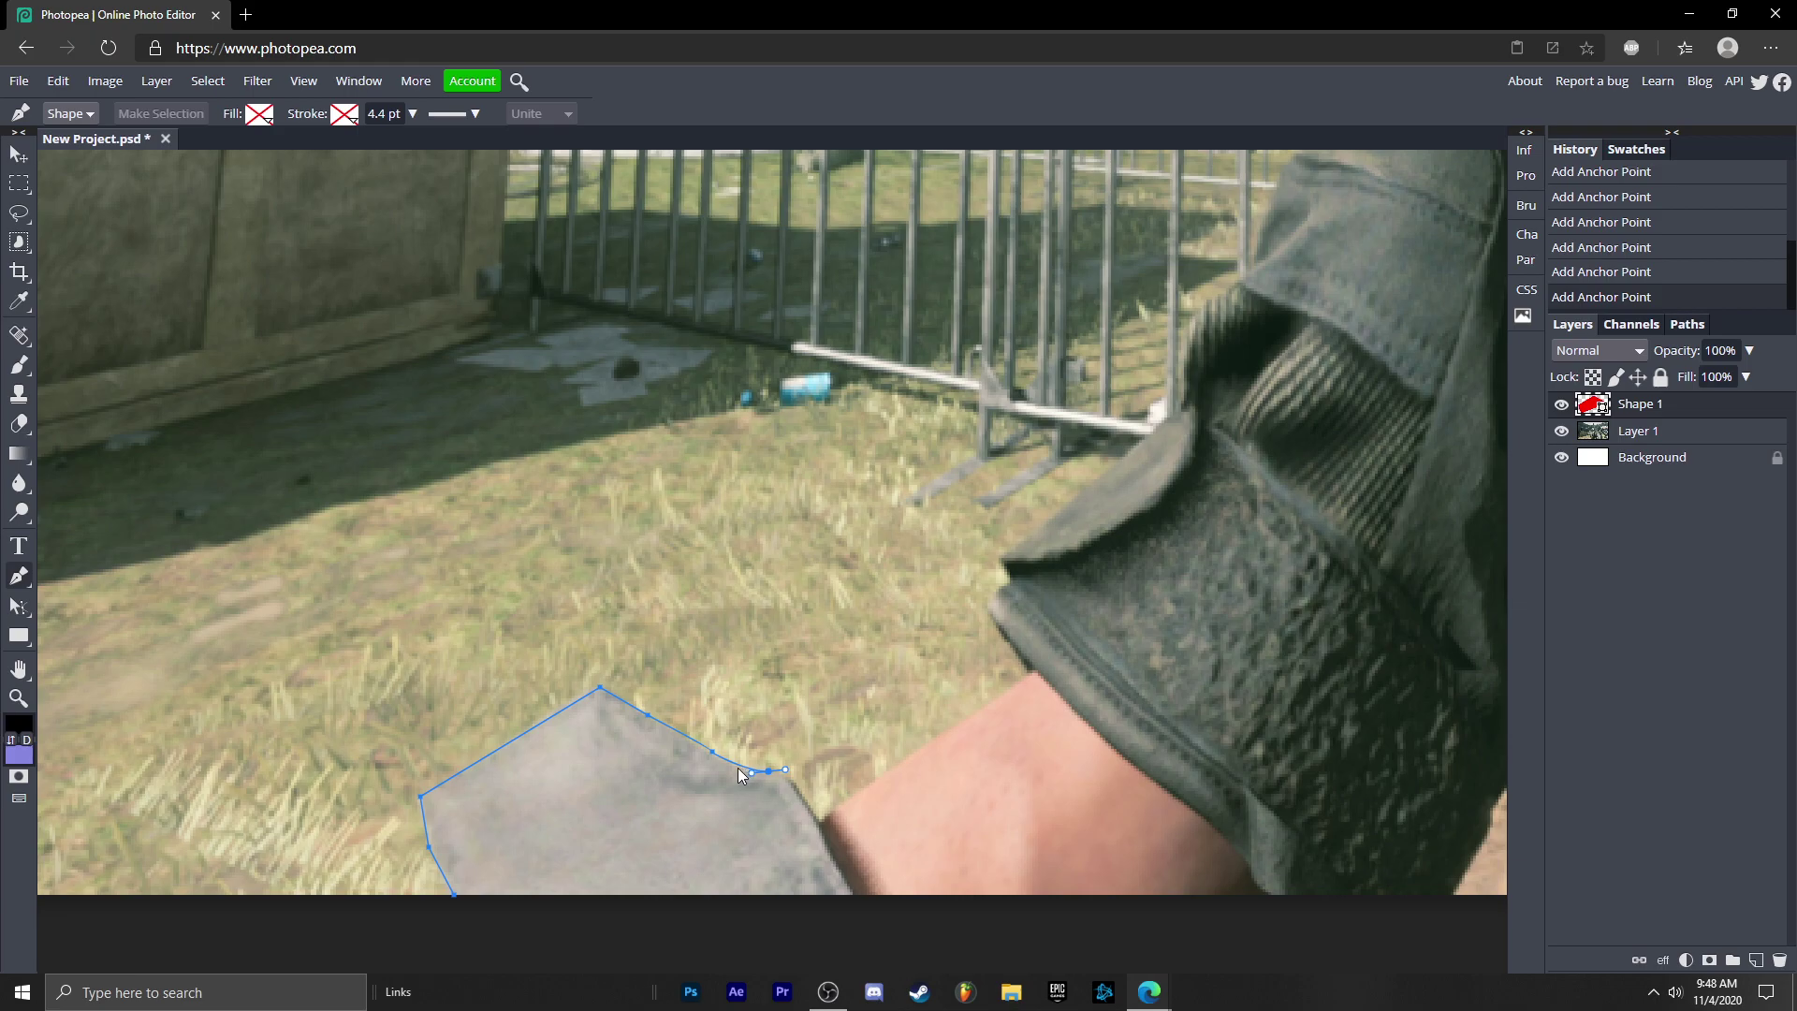
{"action": "left_click", "coordinate": [785, 772]}
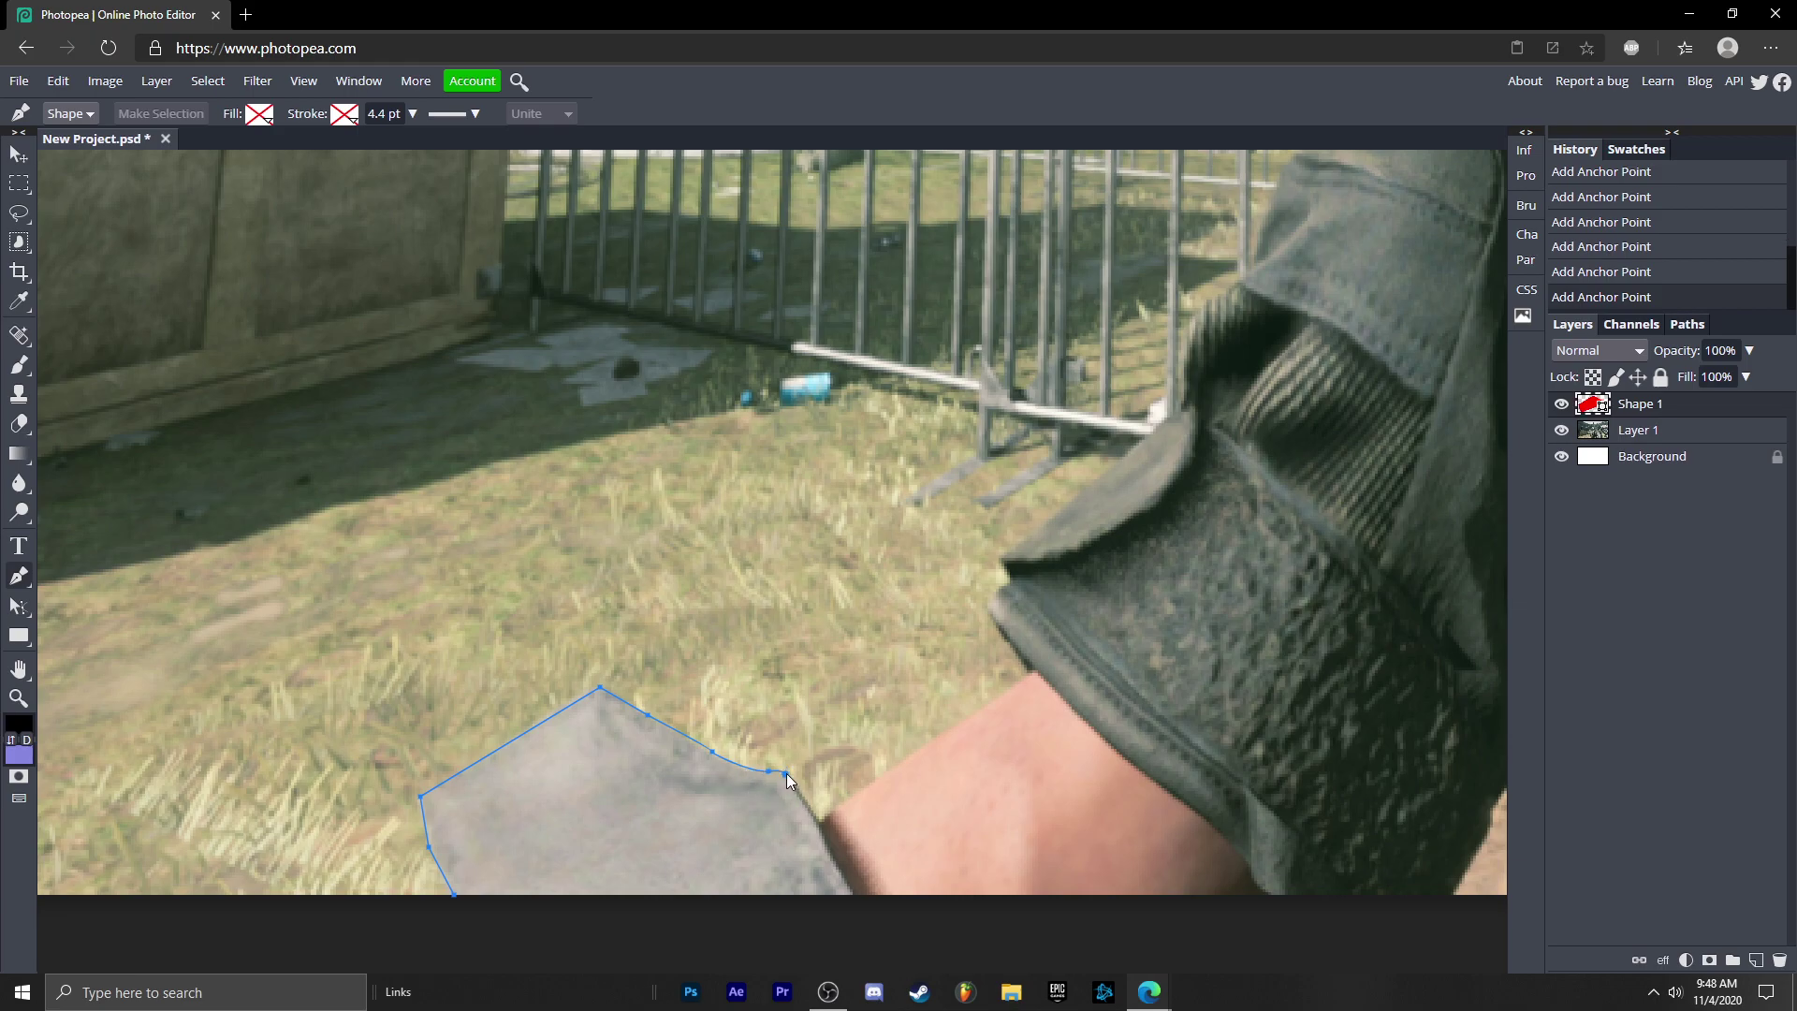
{"action": "left_click", "coordinate": [817, 820]}
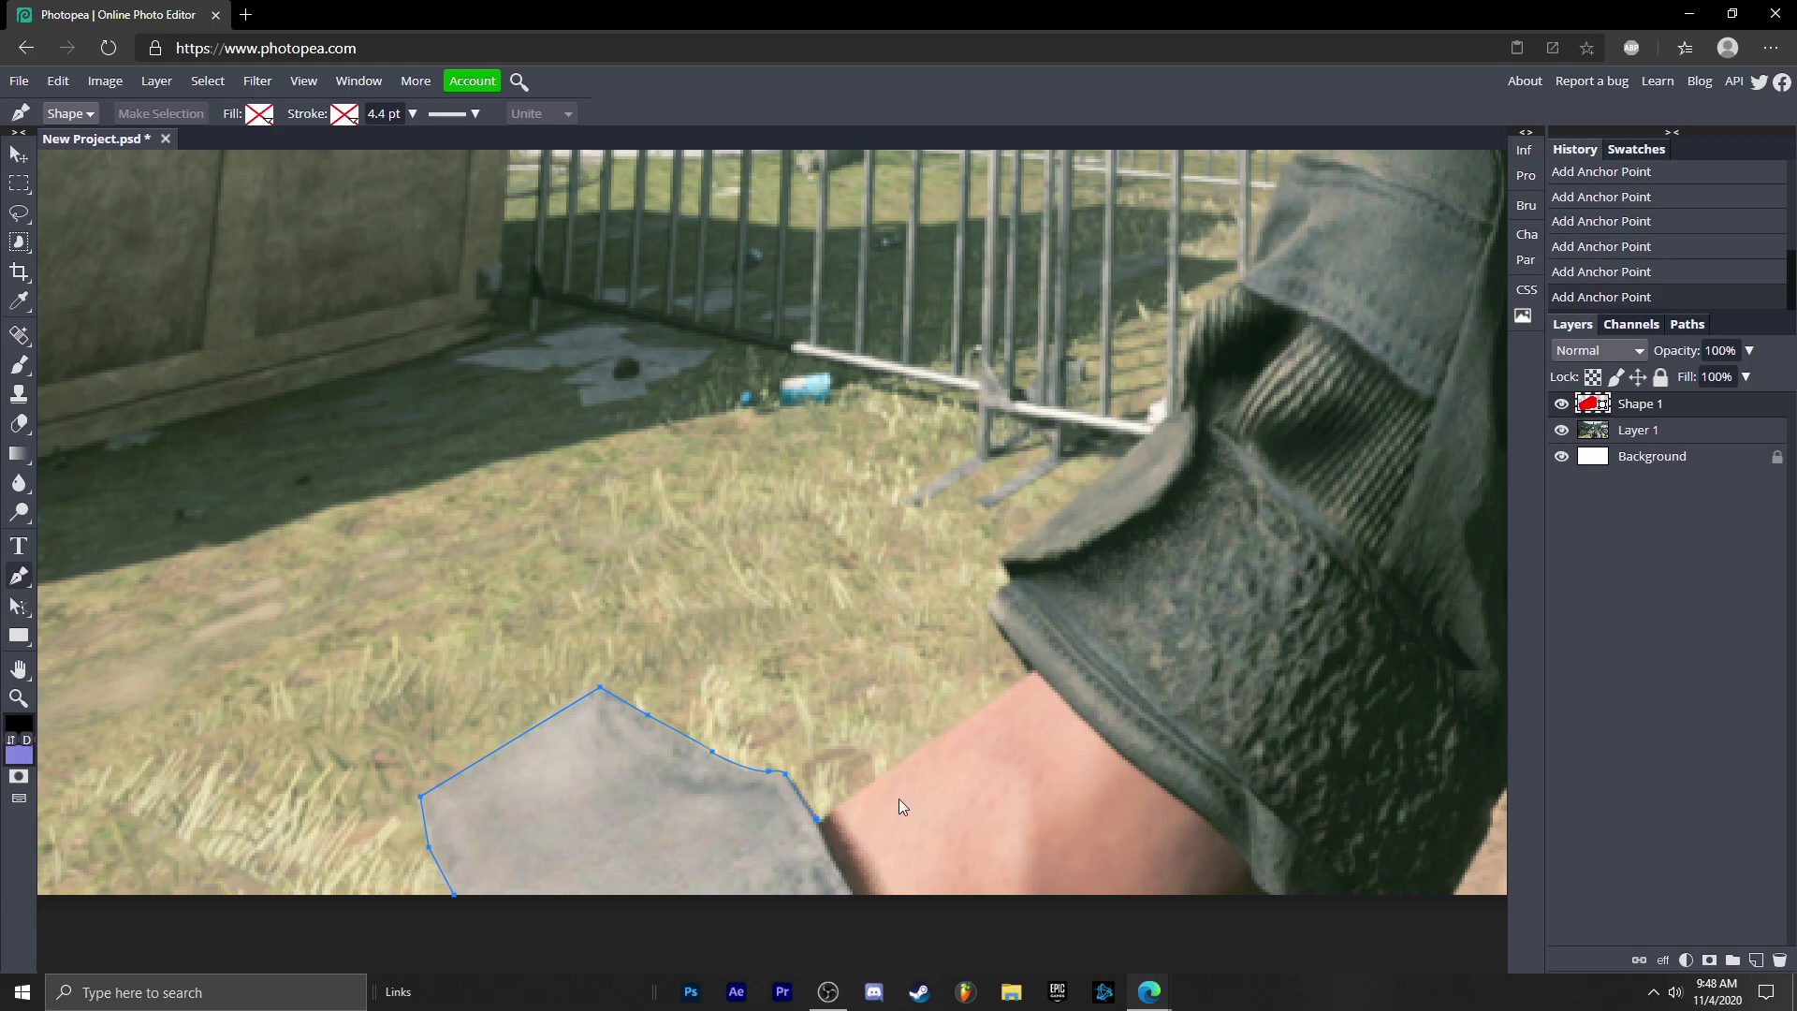
- Trace the path along the bare forearm and around the flared cuff of the glove
{"action": "left_click", "coordinate": [1030, 672]}
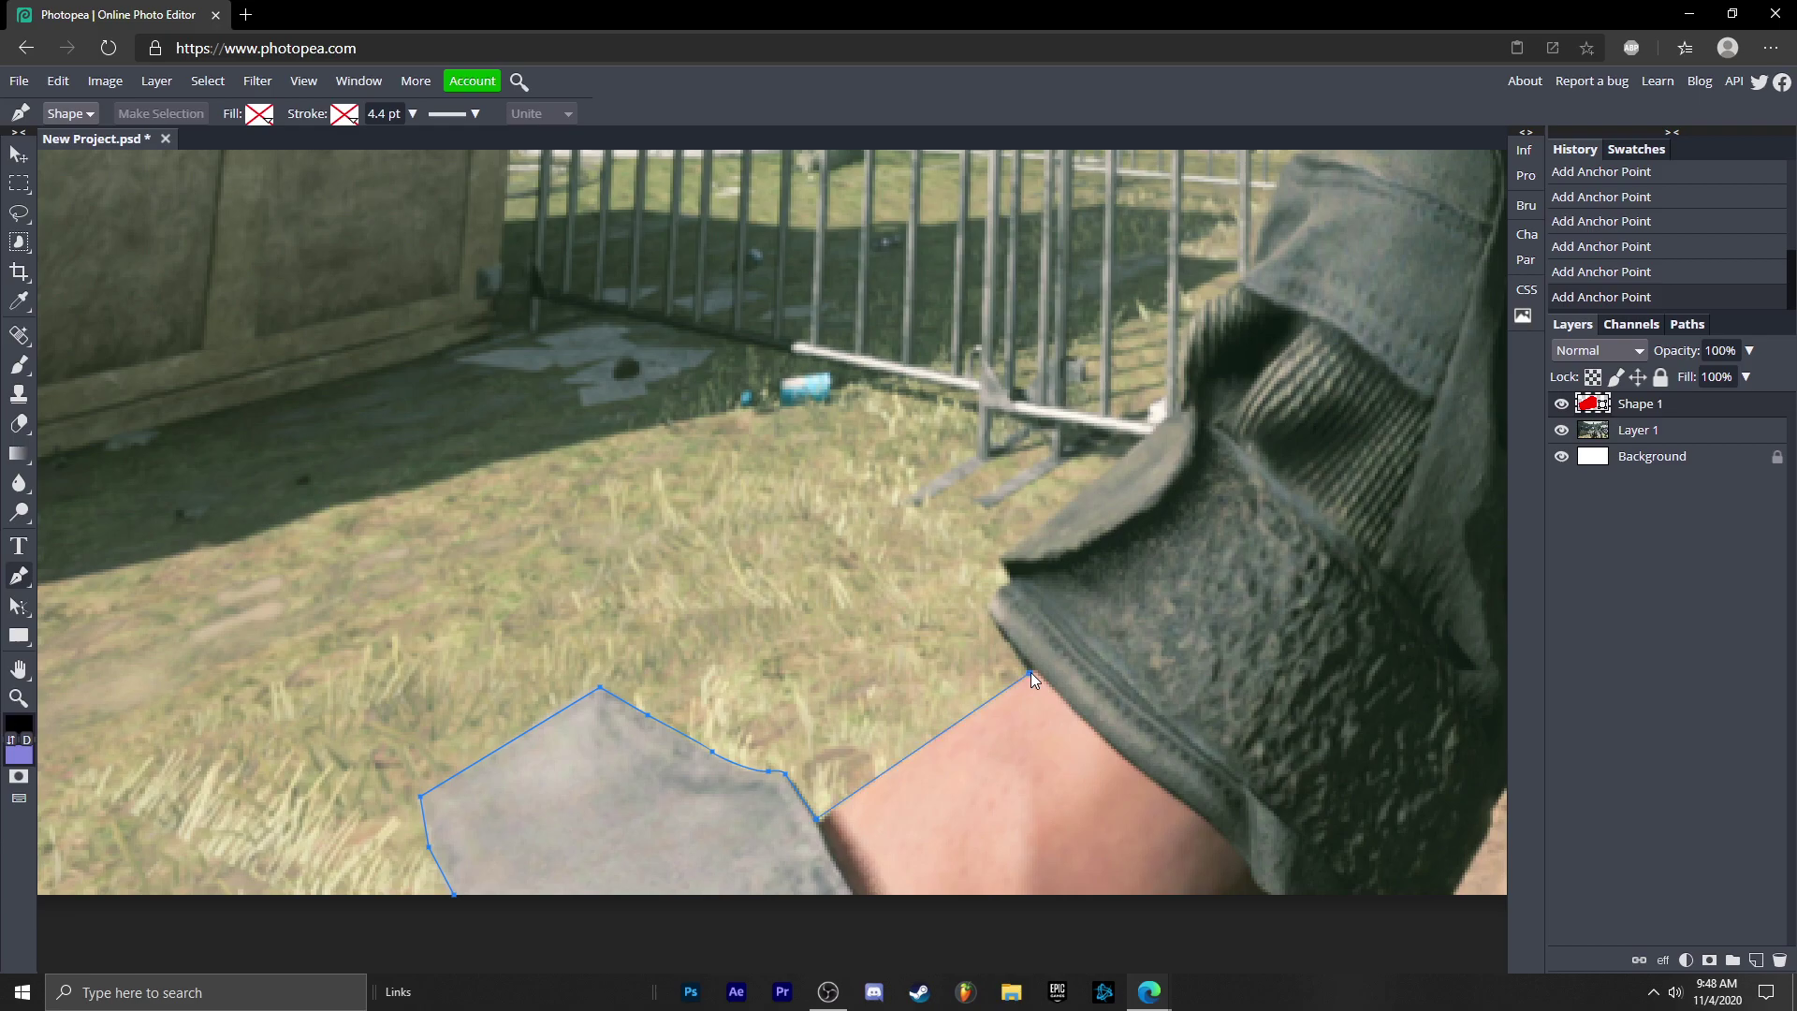
{"action": "left_click", "coordinate": [985, 606]}
{"action": "left_click", "coordinate": [1010, 577]}
{"action": "left_click", "coordinate": [999, 558]}
{"action": "left_click", "coordinate": [1178, 408]}
- Trace the path up the outer edge of the glove from the ribbed wrist to the thumb
{"action": "scroll", "coordinate": [1182, 404], "scroll_direction": "up", "scroll_amount": 3}
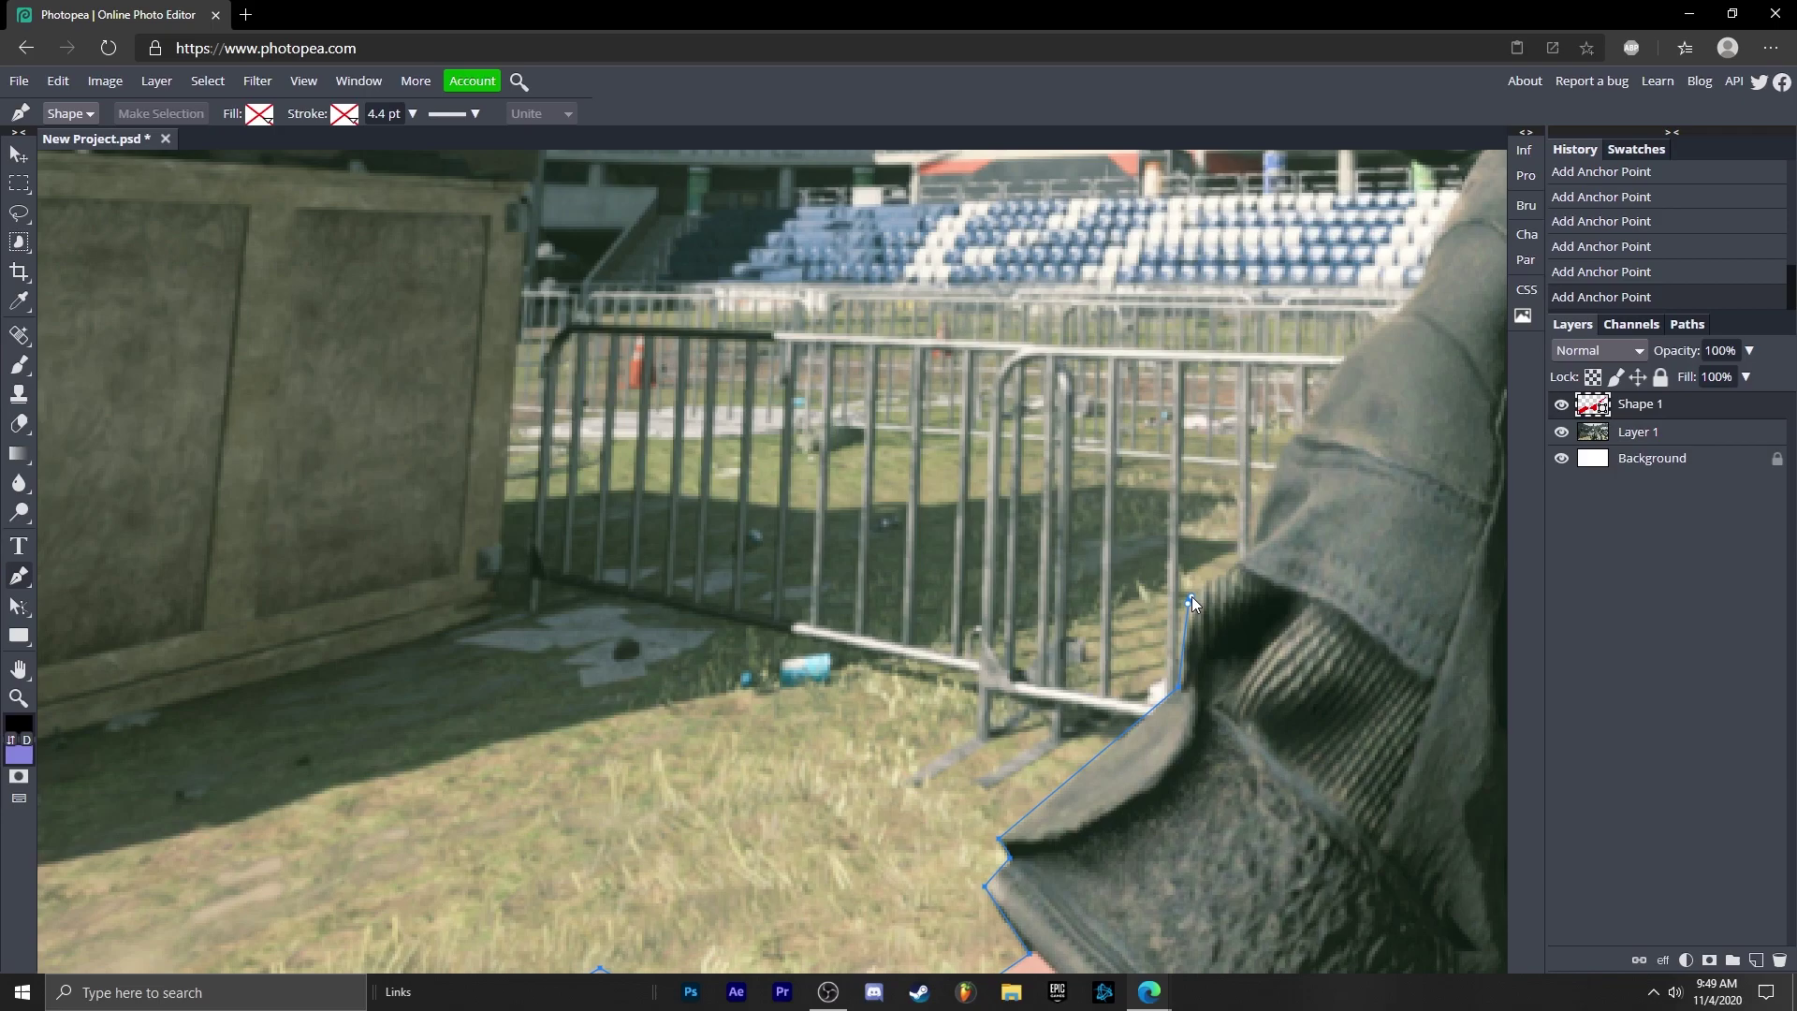
{"action": "left_click", "coordinate": [1190, 599]}
{"action": "left_click", "coordinate": [1206, 581]}
{"action": "left_click", "coordinate": [1251, 546]}
{"action": "left_click_drag", "start_coordinate": [1285, 446], "coordinate": [1290, 431]}
{"action": "left_click", "coordinate": [1352, 348]}
{"action": "left_click", "coordinate": [1409, 294]}
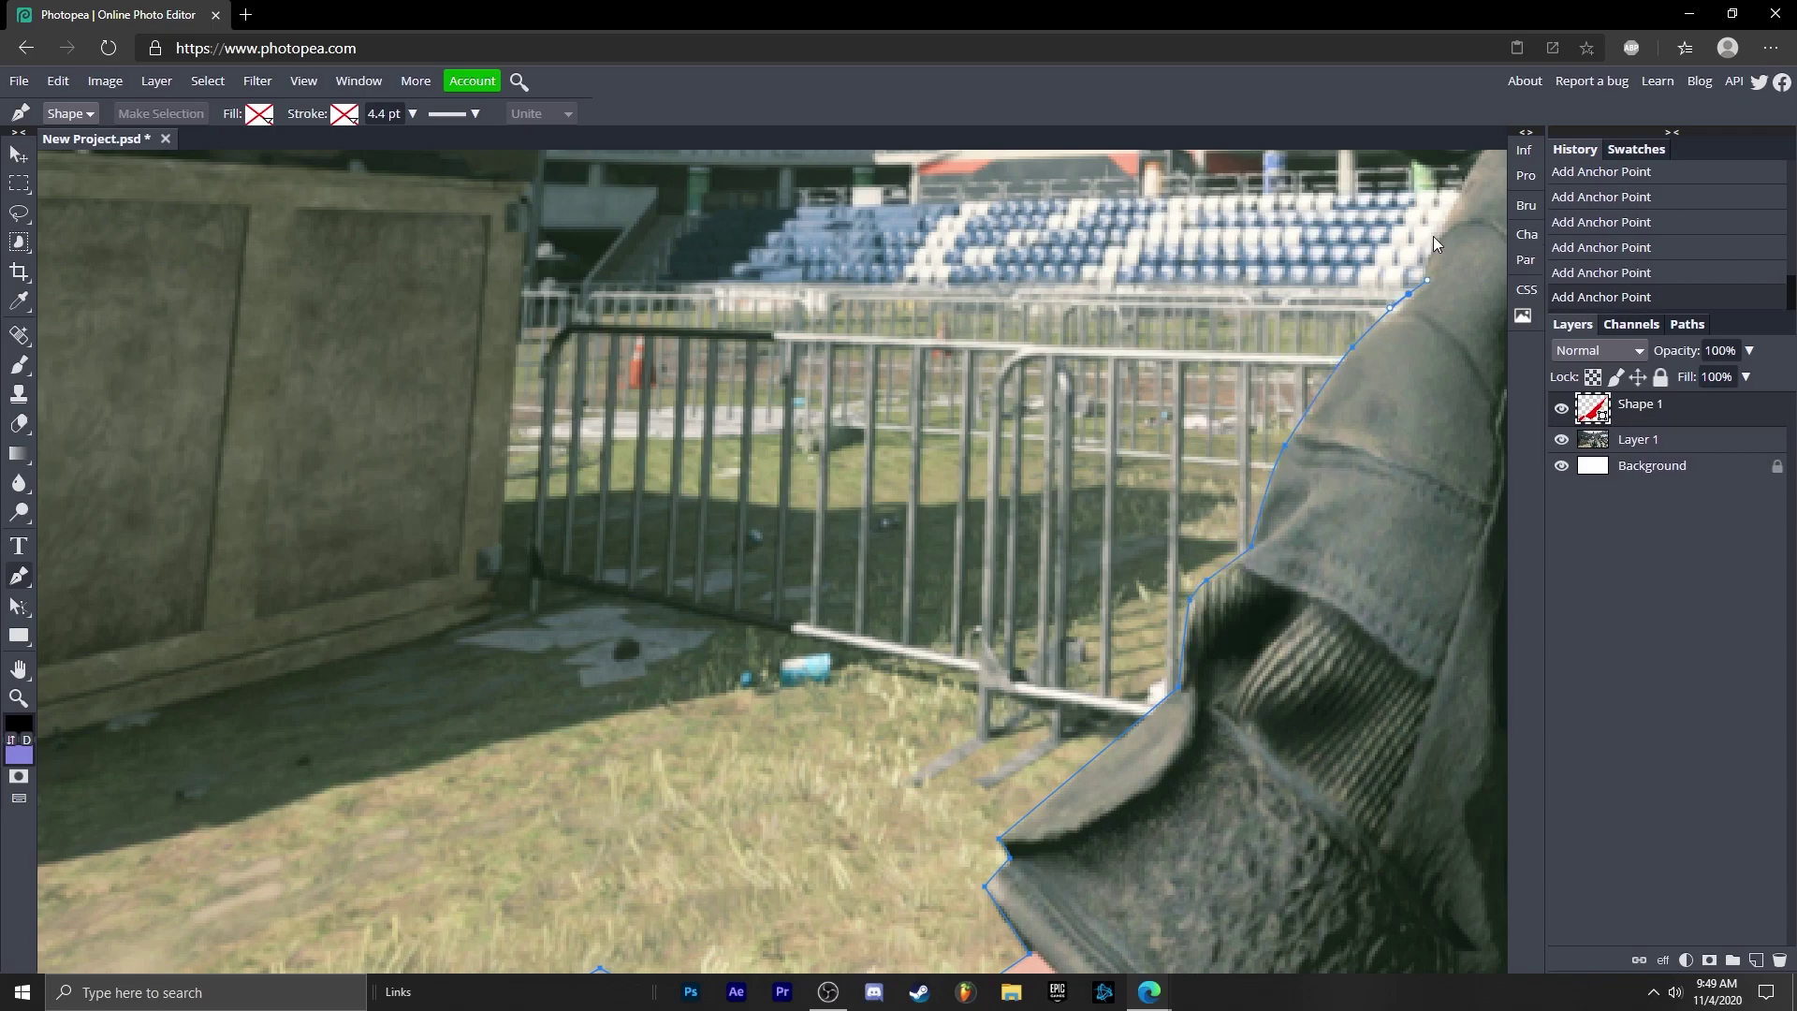
{"action": "scroll", "coordinate": [1474, 236], "scroll_direction": "up", "scroll_amount": 1}
{"action": "left_click_drag", "start_coordinate": [1440, 229], "coordinate": [1476, 229]}
- Extend the path around the bracket beside the rifle's fore-end, just above the thumb
{"action": "left_click", "coordinate": [19, 698]}
{"action": "scroll", "coordinate": [637, 456], "scroll_direction": "down", "scroll_amount": 4}
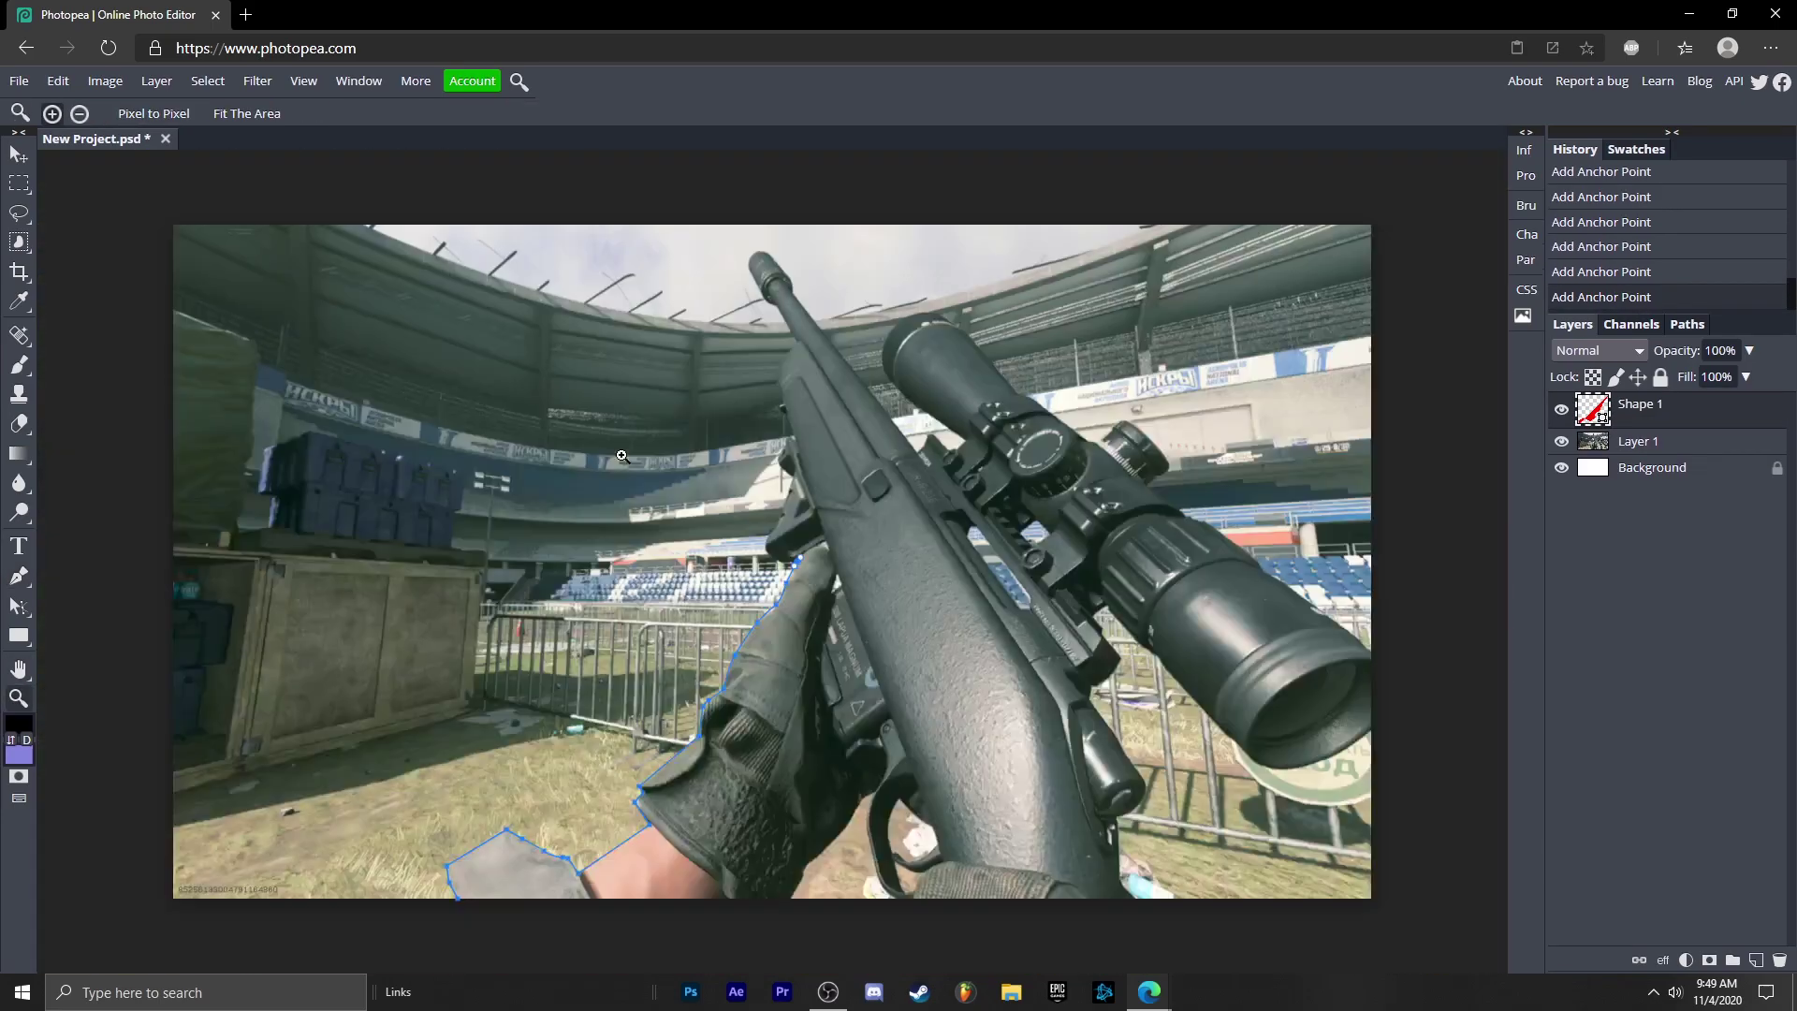
{"action": "scroll", "coordinate": [638, 456], "scroll_direction": "up", "scroll_amount": 1}
{"action": "left_click", "coordinate": [736, 503]}
{"action": "left_click", "coordinate": [792, 526]}
{"action": "left_click", "coordinate": [815, 538]}
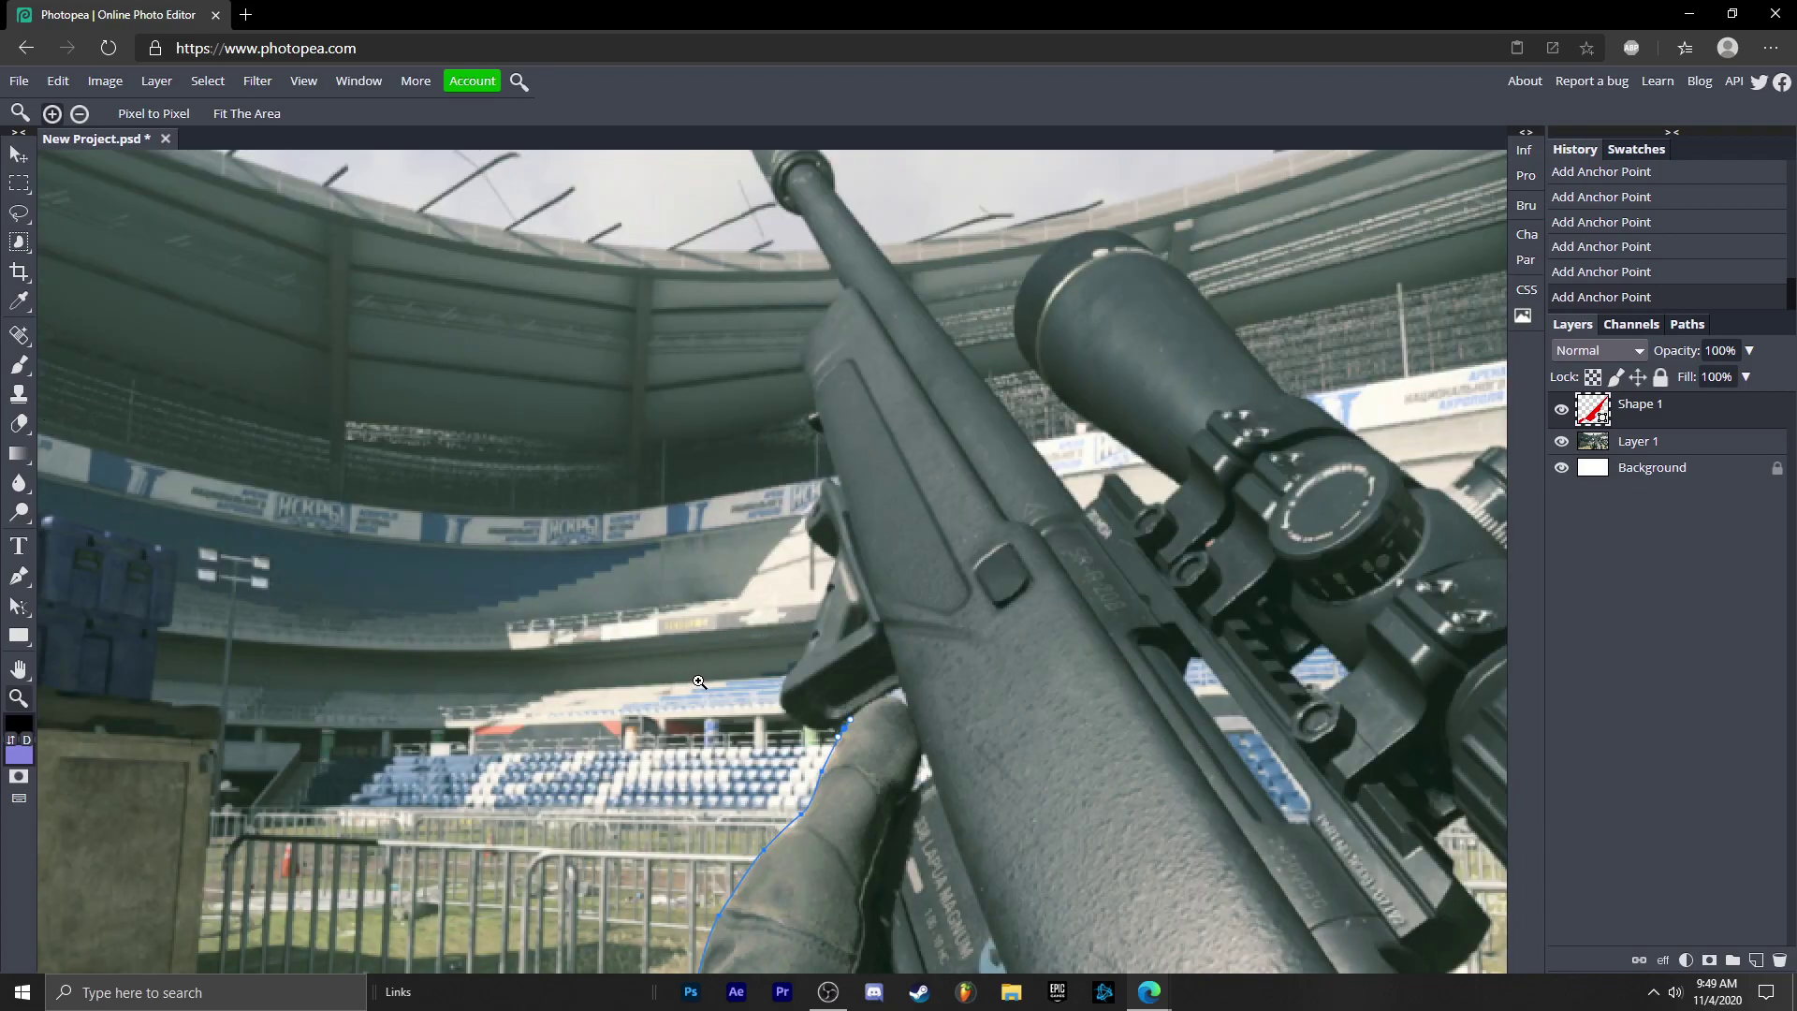
{"action": "left_click", "coordinate": [700, 681]}
{"action": "scroll", "coordinate": [374, 524], "scroll_direction": "down", "scroll_amount": 1}
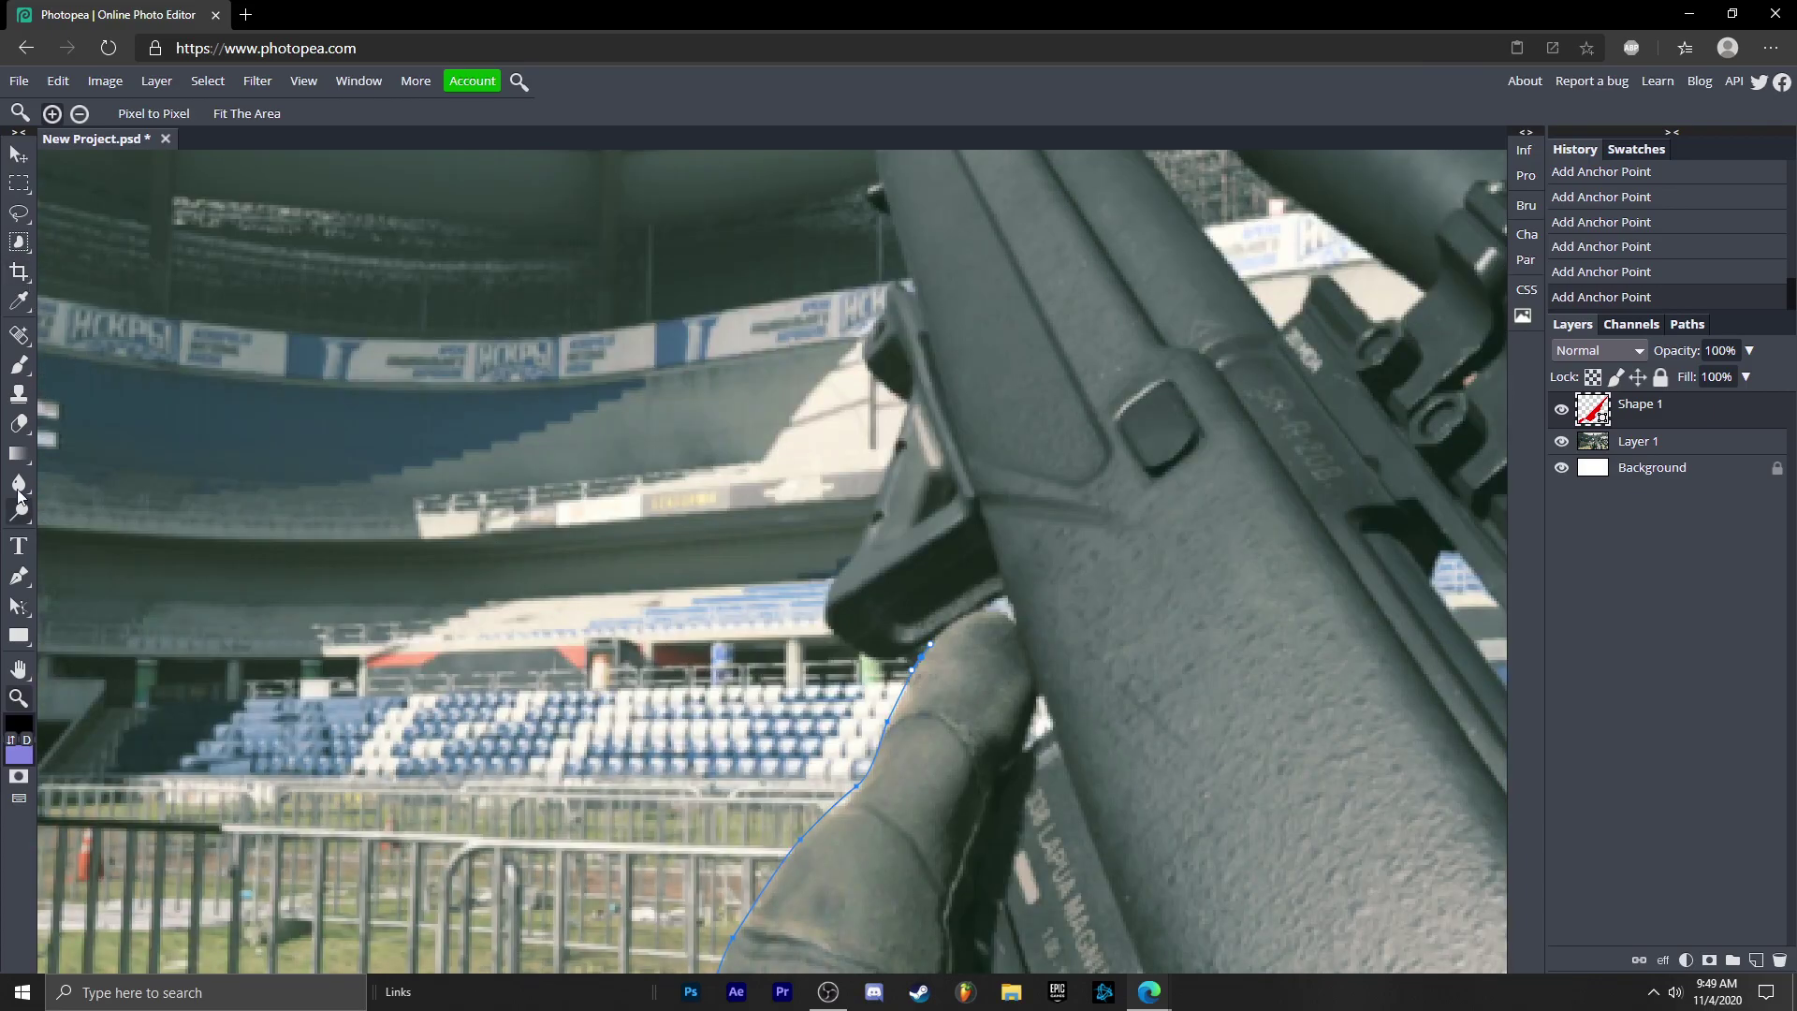
{"action": "left_click", "coordinate": [18, 576]}
{"action": "scroll", "coordinate": [869, 646], "scroll_direction": "up", "scroll_amount": 3}
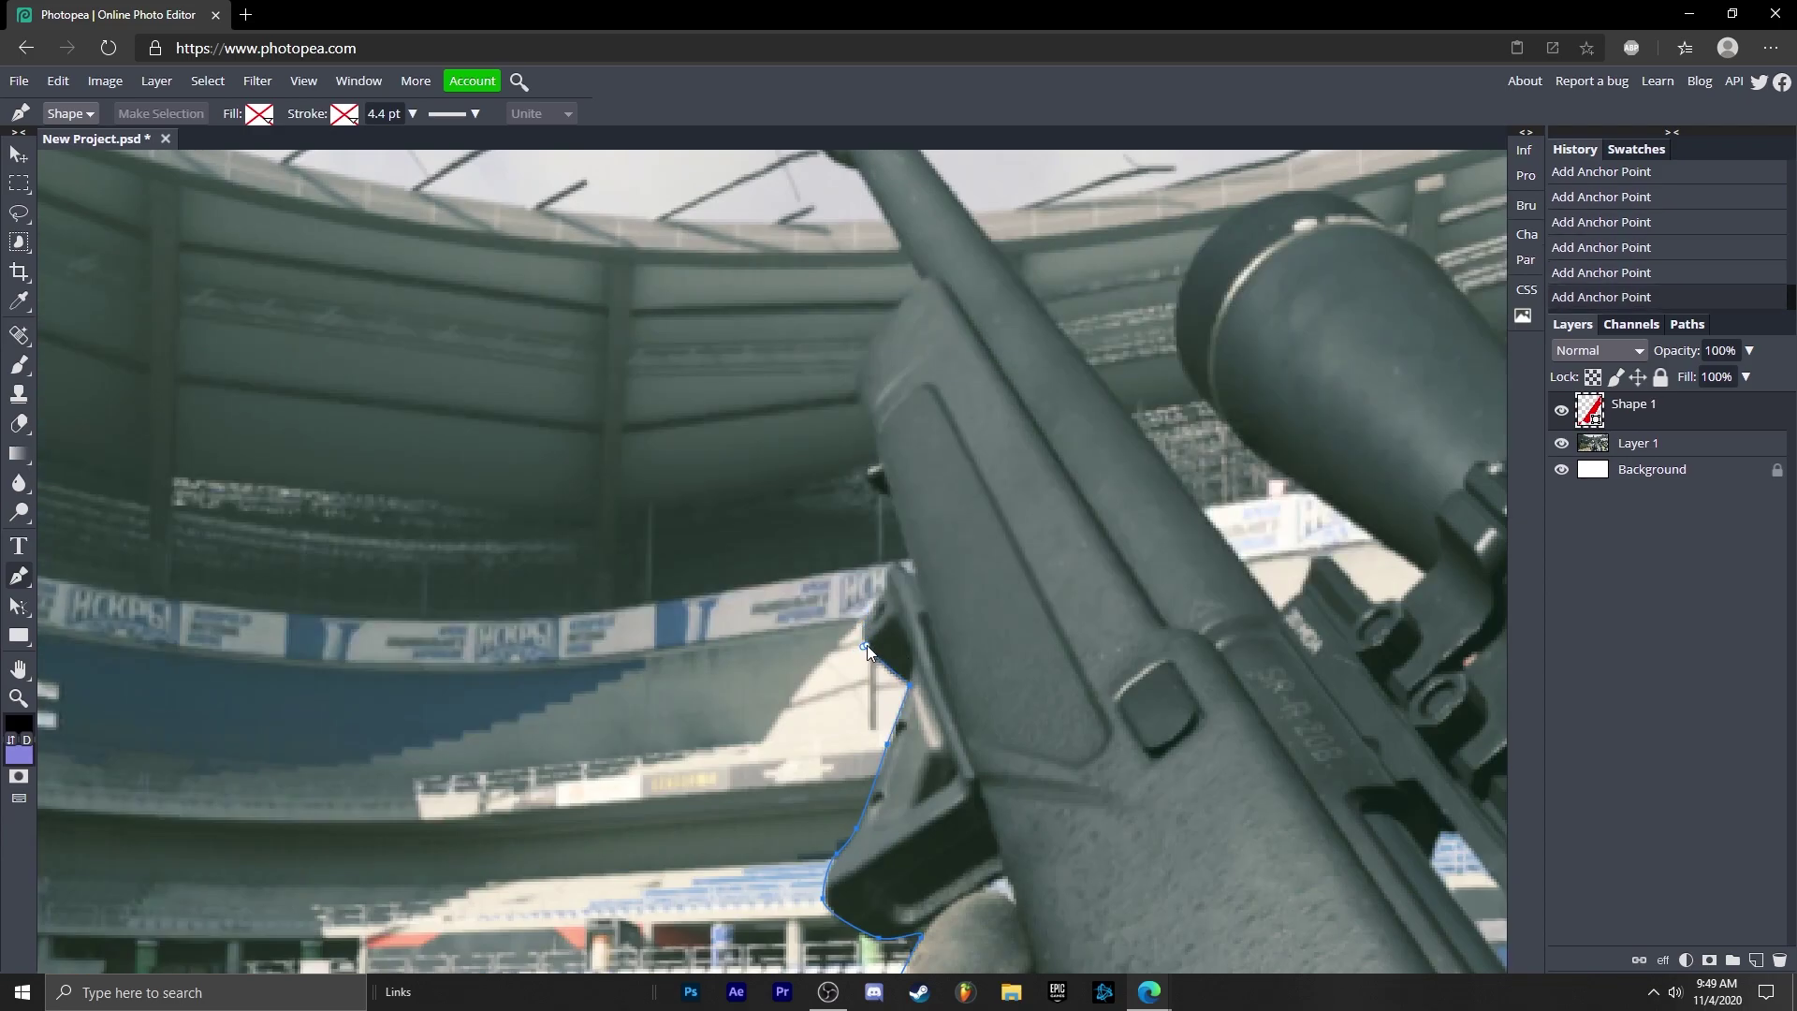
{"action": "left_click", "coordinate": [865, 617]}
{"action": "left_click", "coordinate": [886, 564]}
{"action": "left_click", "coordinate": [913, 570]}
- Trace the path around the small stud and up the fore-end's edge to the barrel, correcting misplaced anchor points
{"action": "left_click", "coordinate": [891, 497]}
{"action": "left_click", "coordinate": [868, 474]}
{"action": "left_click", "coordinate": [882, 460]}
{"action": "scroll", "coordinate": [882, 461], "scroll_direction": "up", "scroll_amount": 2}
{"action": "left_click", "coordinate": [862, 573]}
{"action": "key", "text": "ctrl+z"}
{"action": "left_click", "coordinate": [856, 578]}
{"action": "left_click", "coordinate": [860, 541]}
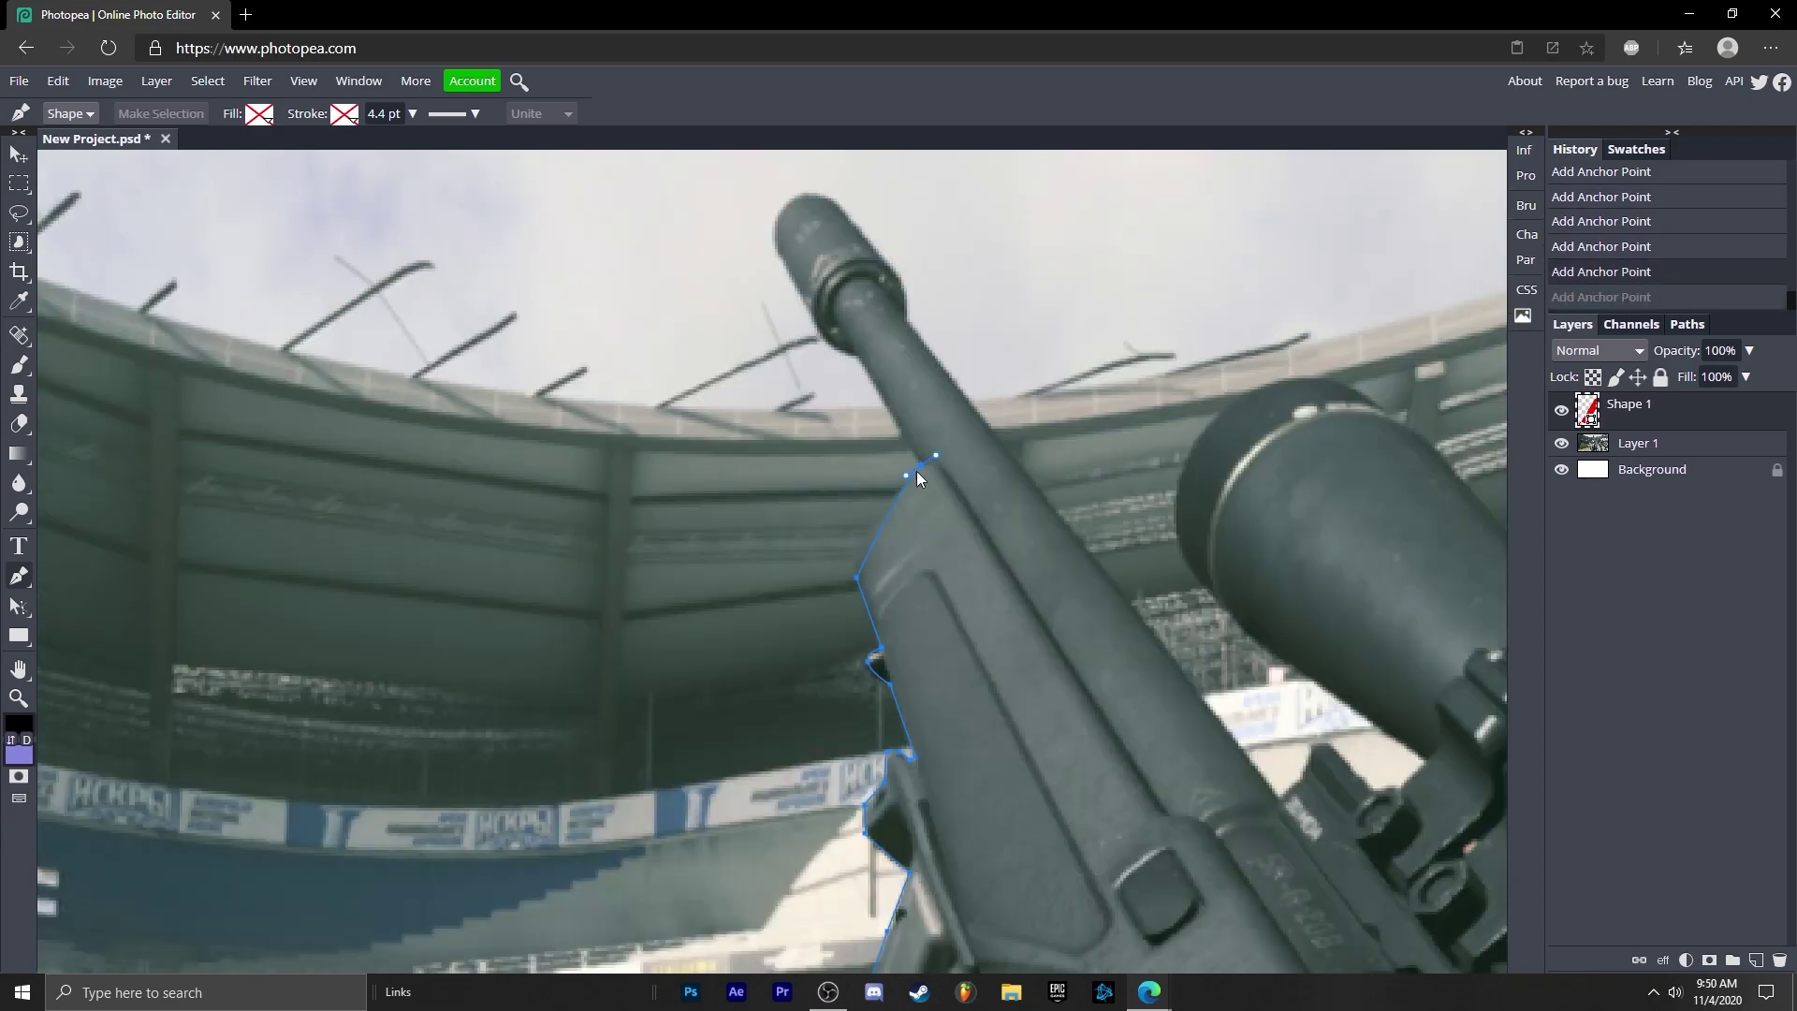
{"action": "key", "text": "ctrl+z"}
{"action": "left_click", "coordinate": [905, 485]}
{"action": "left_click", "coordinate": [921, 468]}
{"action": "key", "text": "ctrl+z"}
- Trace the path along the near side of the barrel and all the way around the muzzle
{"action": "scroll", "coordinate": [857, 357], "scroll_direction": "up", "scroll_amount": 3}
{"action": "left_click", "coordinate": [857, 637]}
{"action": "left_click", "coordinate": [824, 619]}
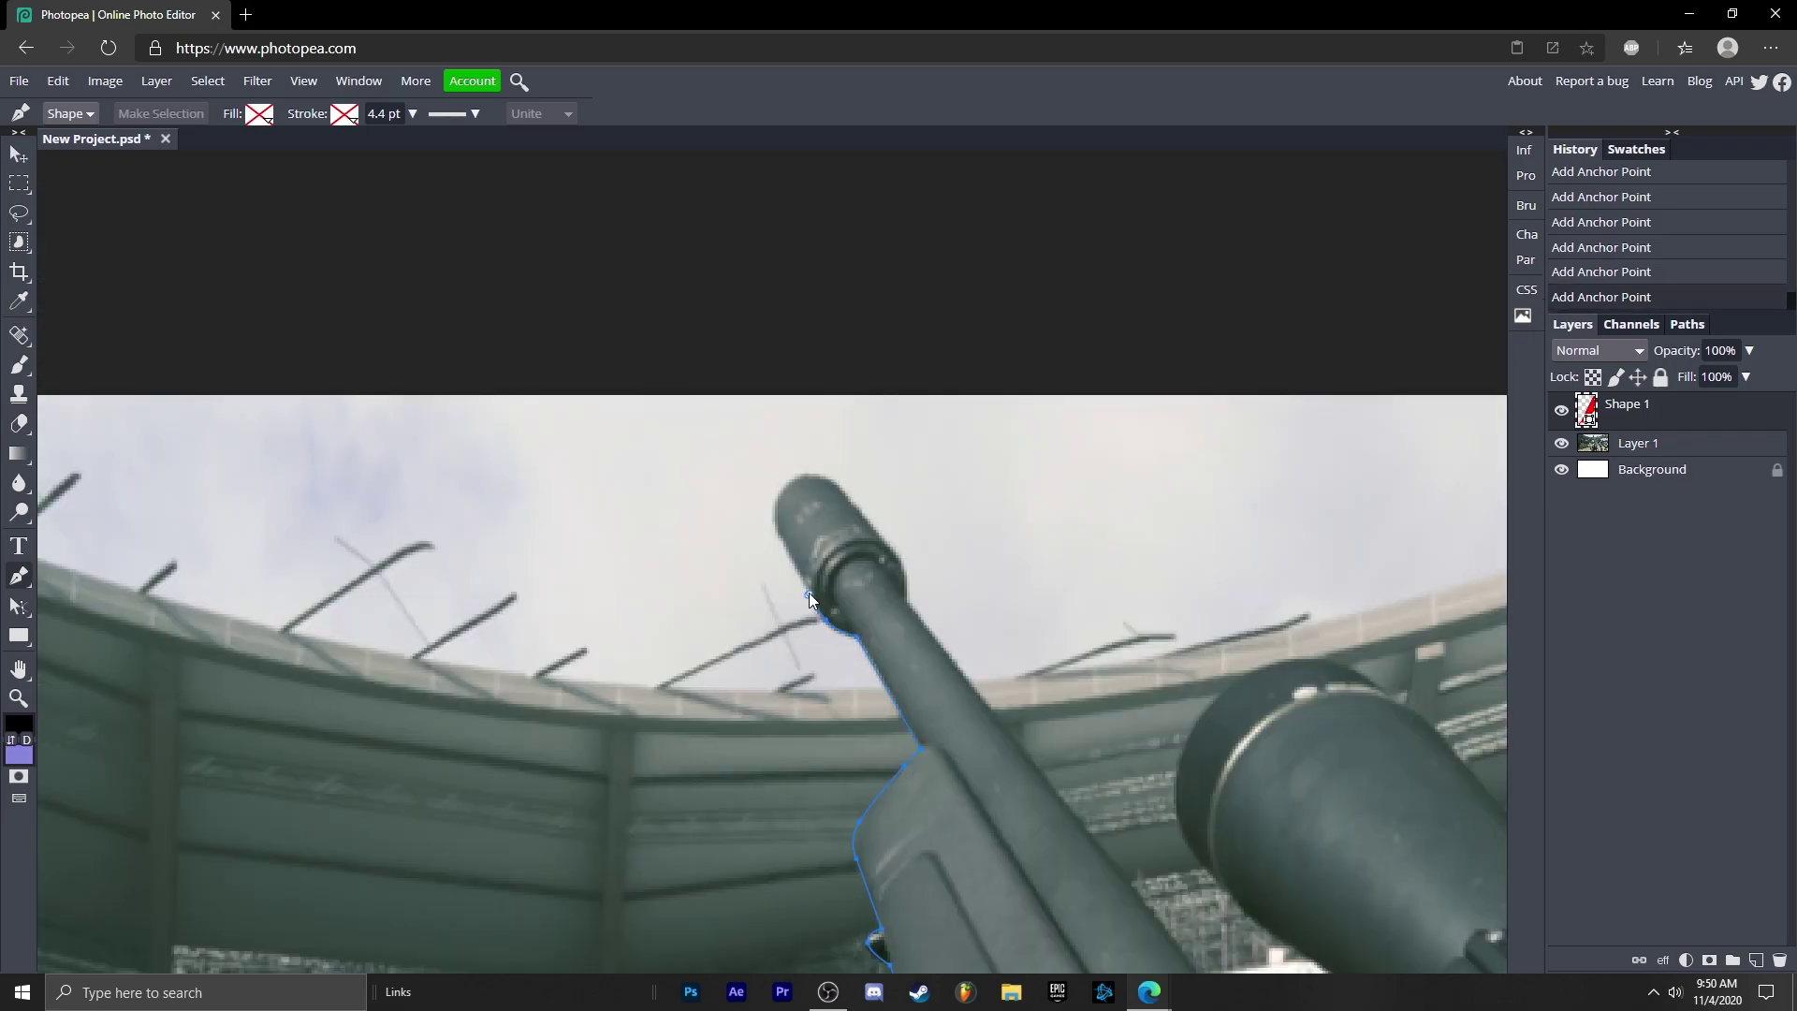
{"action": "left_click", "coordinate": [809, 589]}
{"action": "left_click", "coordinate": [775, 527]}
{"action": "left_click", "coordinate": [777, 493]}
{"action": "left_click", "coordinate": [806, 475]}
{"action": "left_click", "coordinate": [835, 482]}
{"action": "left_click", "coordinate": [865, 515]}
{"action": "left_click", "coordinate": [906, 597]}
{"action": "left_click", "coordinate": [907, 608]}
{"action": "key", "text": "ctrl+z"}
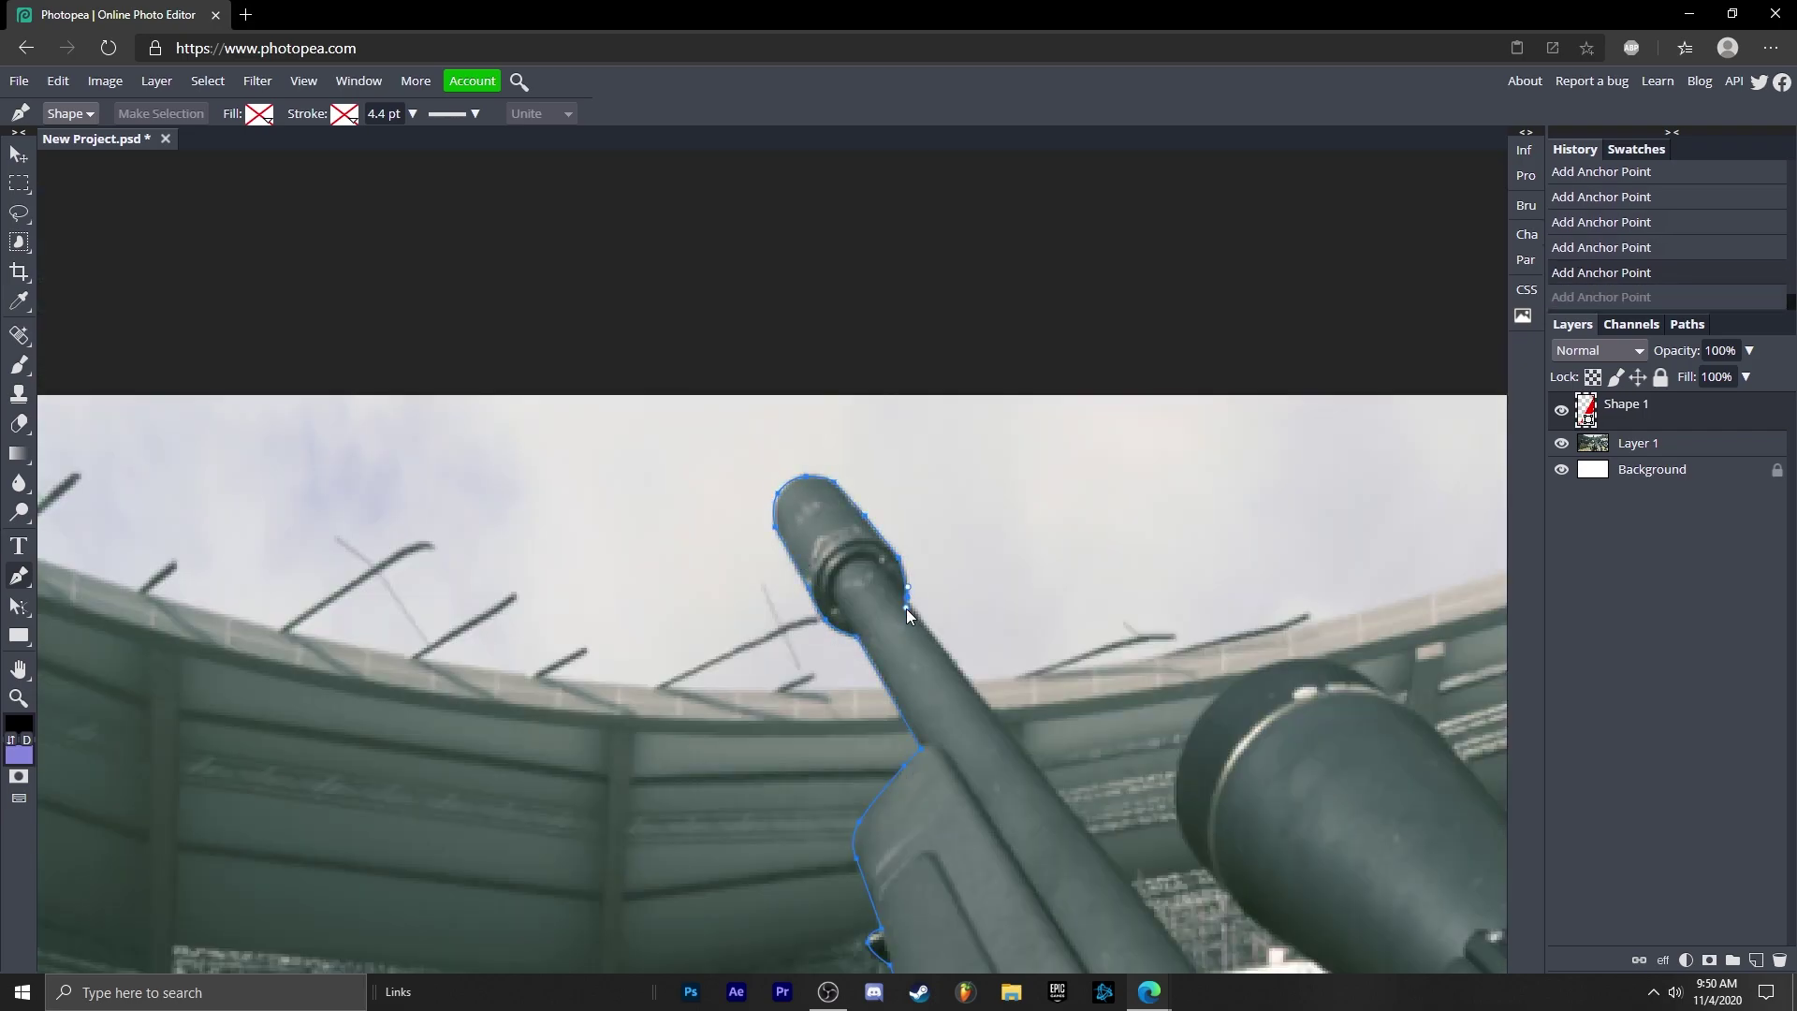
- Continue the path down the far side of the barrel and around the front of the scope rail
{"action": "left_click", "coordinate": [920, 620]}
{"action": "scroll", "coordinate": [920, 619], "scroll_direction": "down", "scroll_amount": 2}
{"action": "left_click", "coordinate": [1279, 891]}
{"action": "left_click", "coordinate": [1300, 869]}
{"action": "left_click", "coordinate": [1311, 842]}
{"action": "left_click", "coordinate": [1379, 882]}
{"action": "left_click", "coordinate": [1402, 880]}
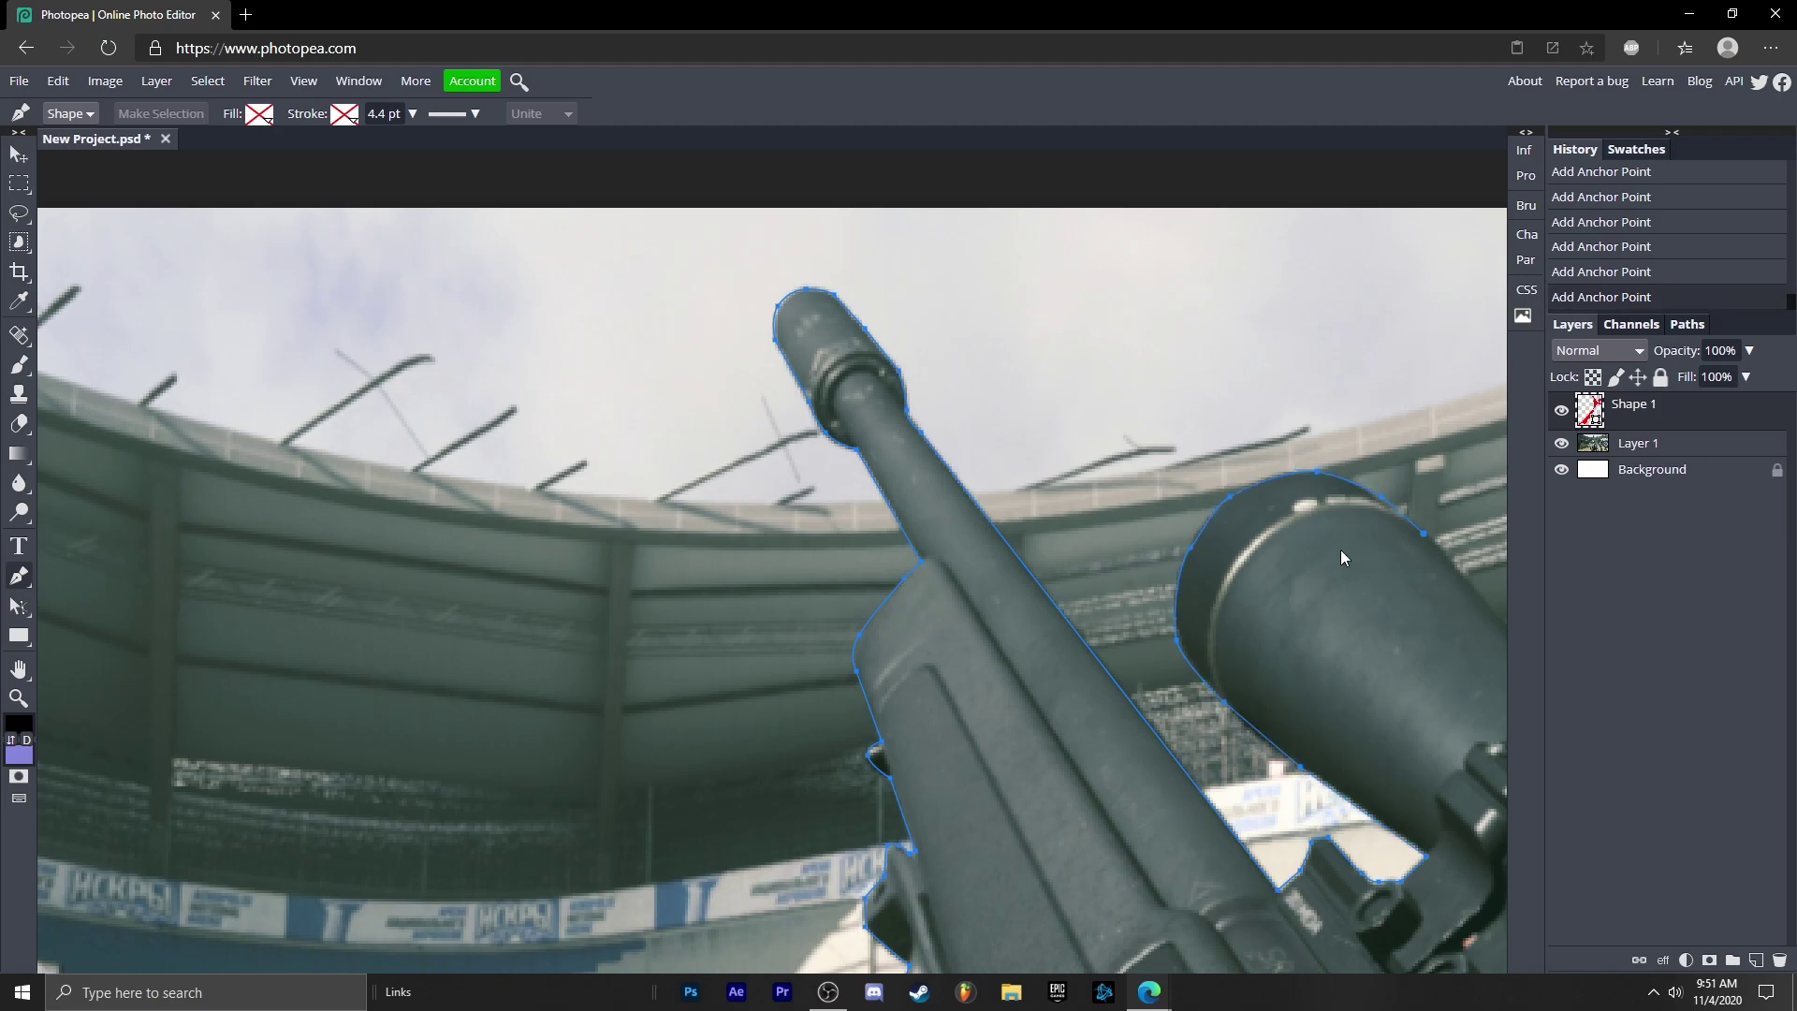
- Trace the path along the upper edge of the scope tube and front mount towards the side turret
{"action": "scroll", "coordinate": [1340, 548], "scroll_direction": "down", "scroll_amount": 1}
{"action": "left_click", "coordinate": [747, 477]}
{"action": "left_click", "coordinate": [794, 533]}
{"action": "left_click", "coordinate": [825, 570]}
{"action": "left_click", "coordinate": [851, 574]}
{"action": "left_click", "coordinate": [876, 596]}
{"action": "left_click", "coordinate": [946, 647]}
{"action": "left_click", "coordinate": [962, 661]}
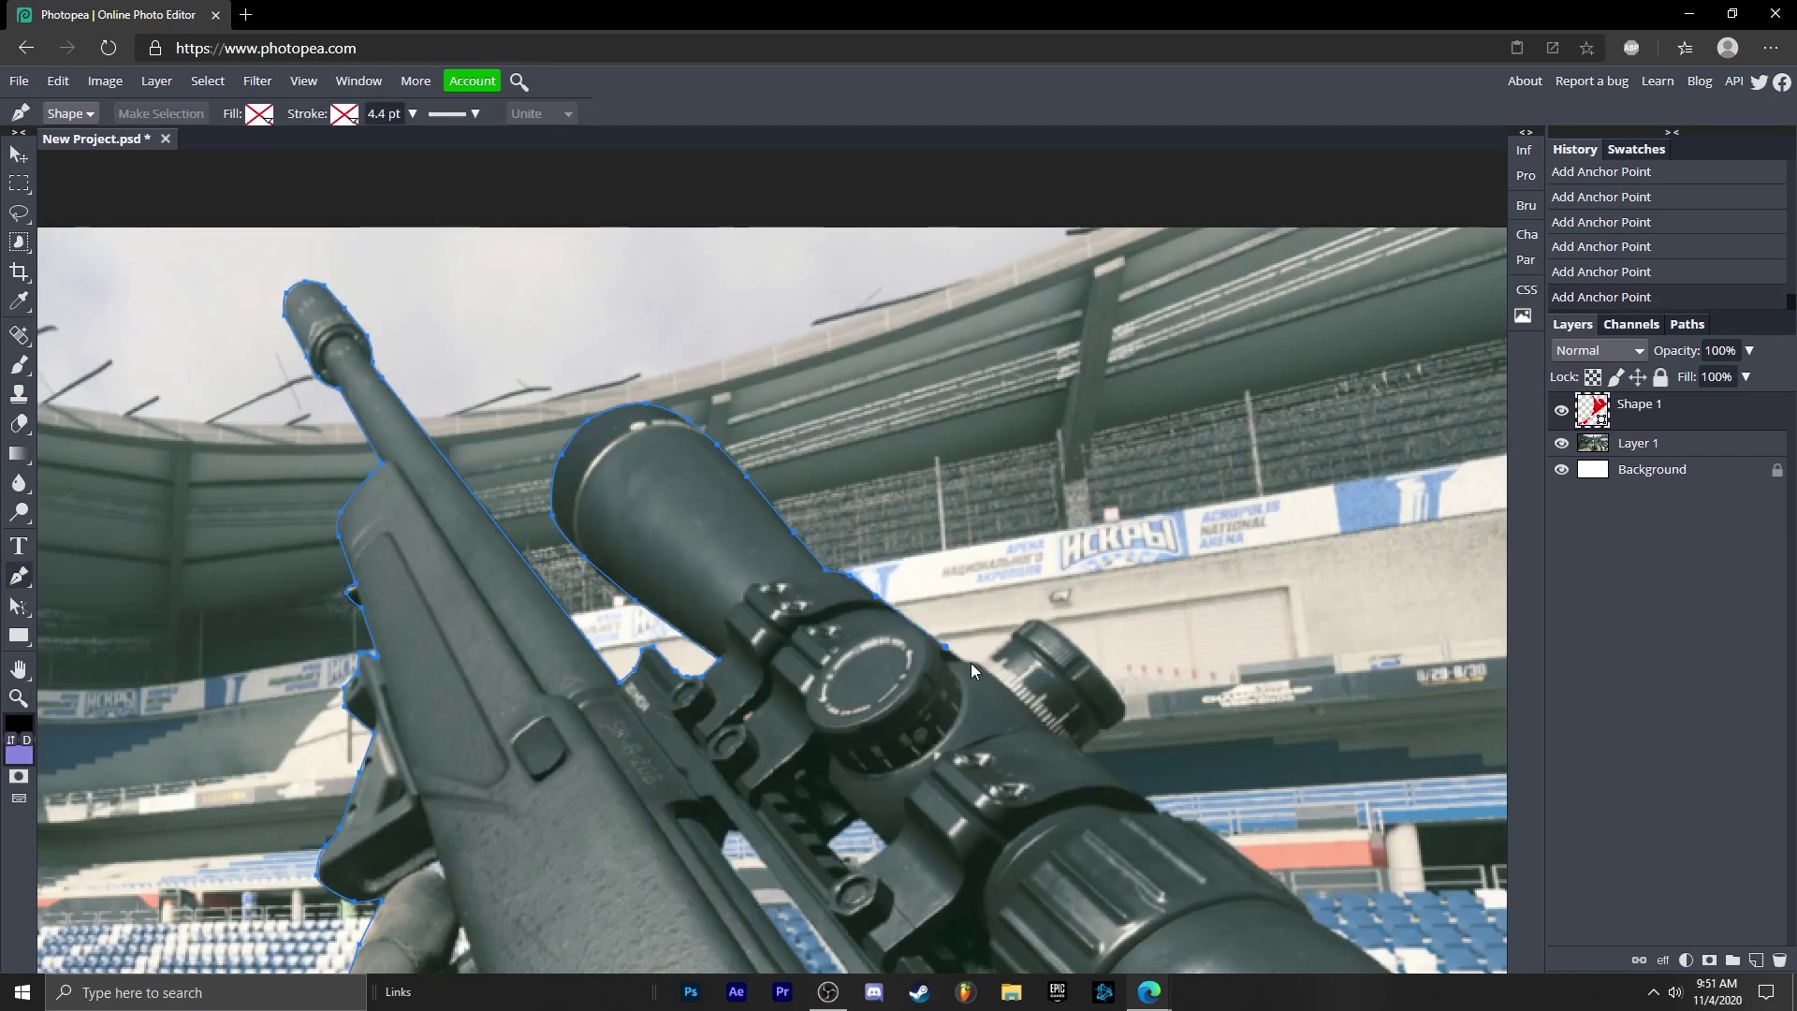
- Trace the path around the scope's side turret and down to the ribbed zoom ring
{"action": "left_click", "coordinate": [1034, 617]}
{"action": "left_click", "coordinate": [1082, 646]}
{"action": "left_click", "coordinate": [1129, 709]}
{"action": "left_click", "coordinate": [1120, 728]}
{"action": "left_click", "coordinate": [1179, 820]}
{"action": "left_click", "coordinate": [1194, 820]}
- Trace the path along the scope's eyepiece to the image's edge and around the lower eyepiece rim
{"action": "scroll", "coordinate": [1193, 820], "scroll_direction": "down", "scroll_amount": 3}
{"action": "left_click", "coordinate": [1315, 644]}
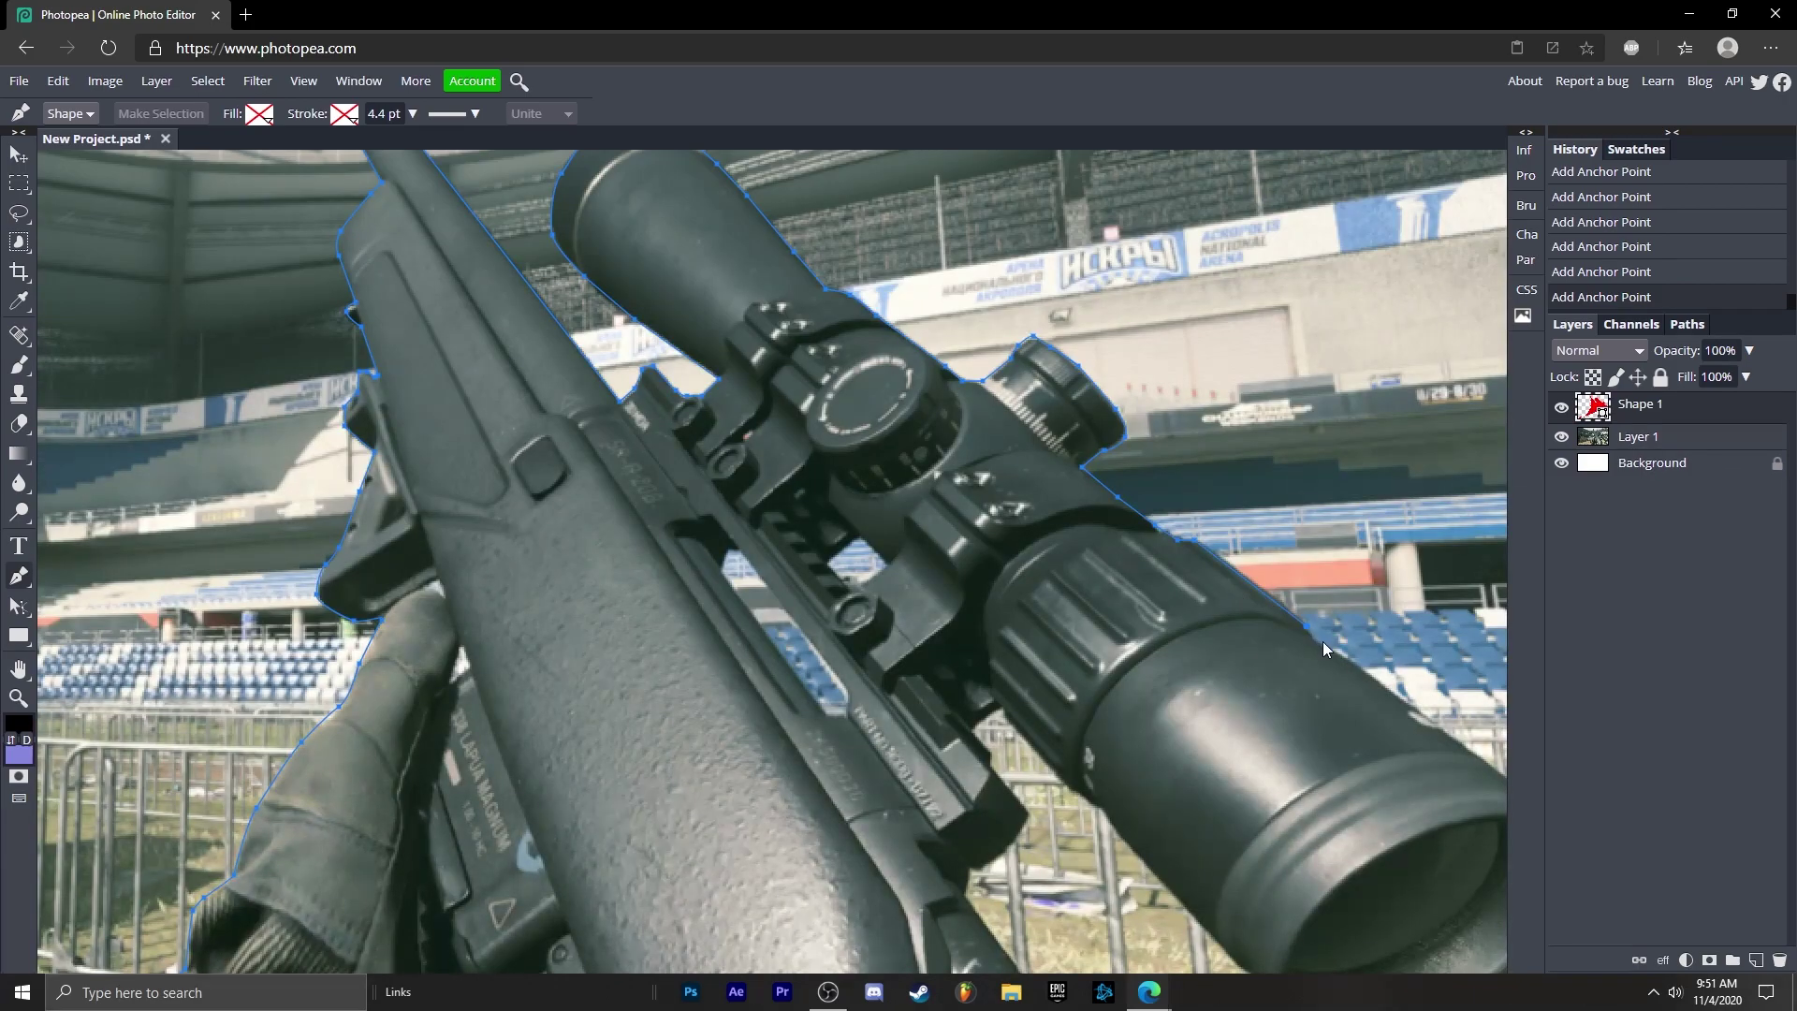
{"action": "left_click", "coordinate": [1462, 751]}
{"action": "scroll", "coordinate": [1433, 730], "scroll_direction": "down", "scroll_amount": 3}
{"action": "left_click_drag", "start_coordinate": [1393, 694], "coordinate": [1178, 794]}
{"action": "left_click", "coordinate": [1370, 565]}
{"action": "left_click", "coordinate": [1371, 719]}
{"action": "left_click", "coordinate": [1299, 766]}
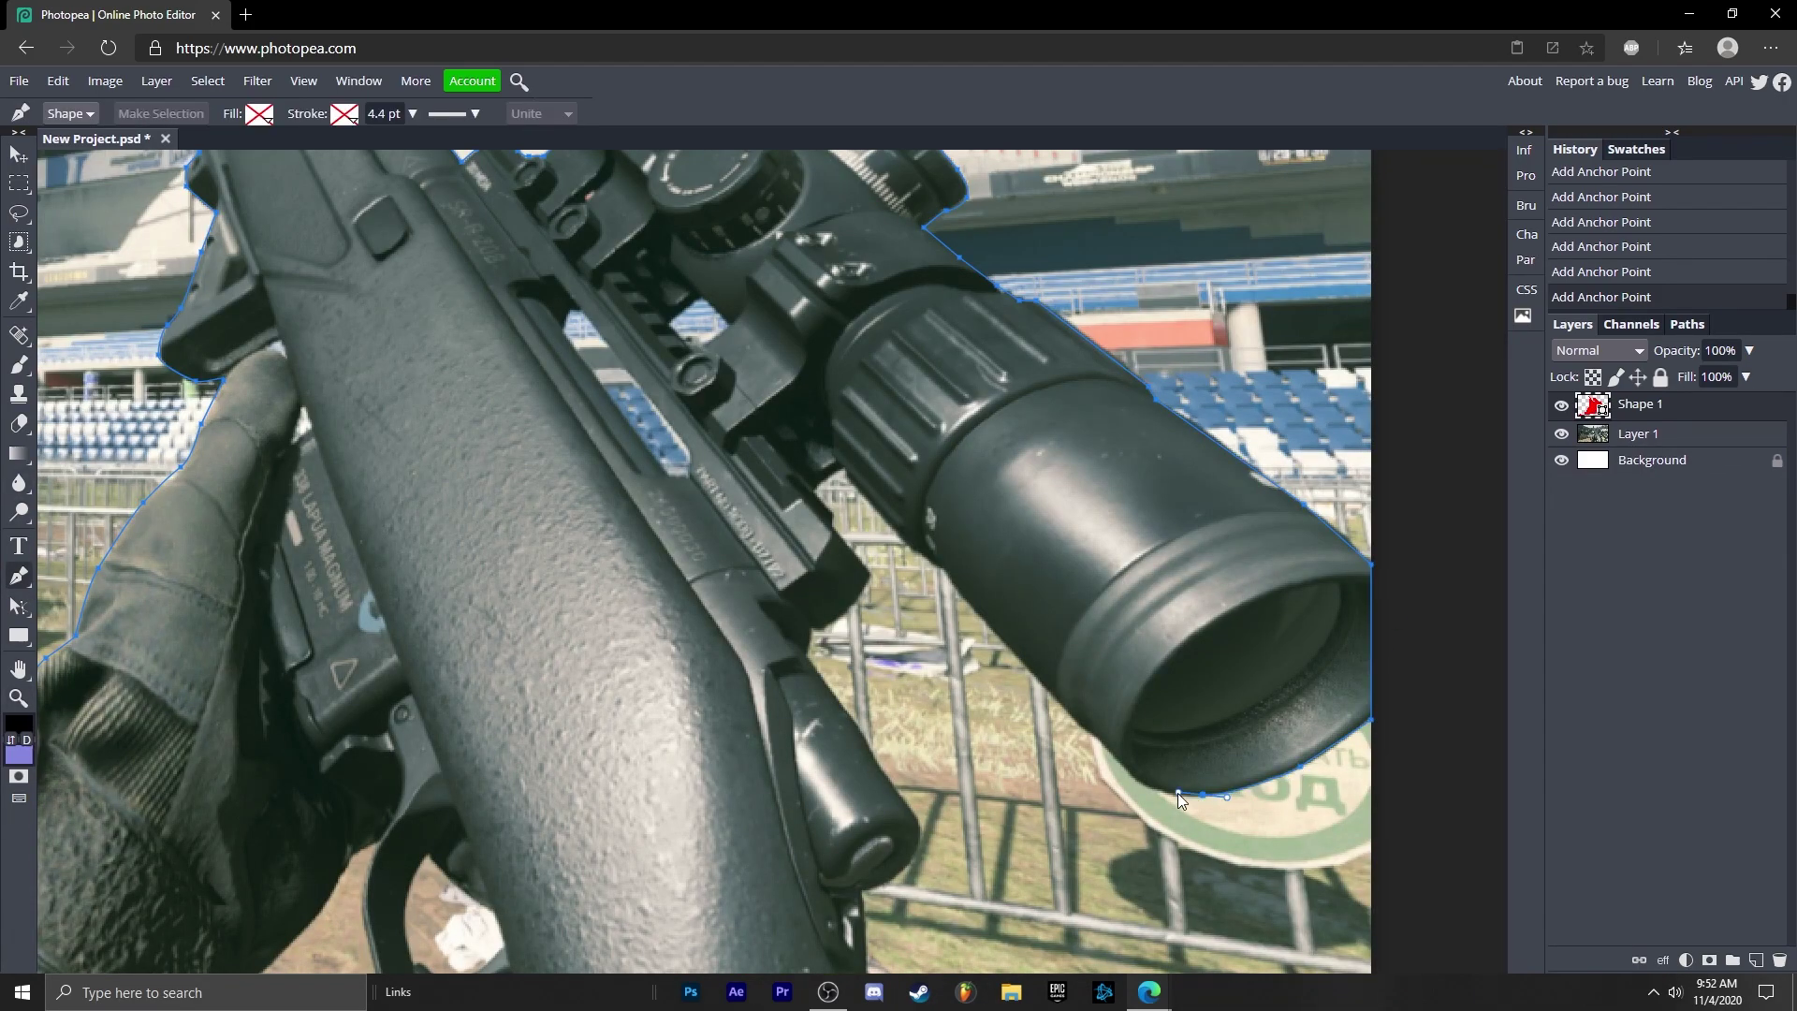
- Trace the path along the scope's underside back to the rail, undoing the latest anchor points
{"action": "left_click", "coordinate": [944, 573]}
{"action": "left_click", "coordinate": [908, 545]}
{"action": "left_click", "coordinate": [840, 466]}
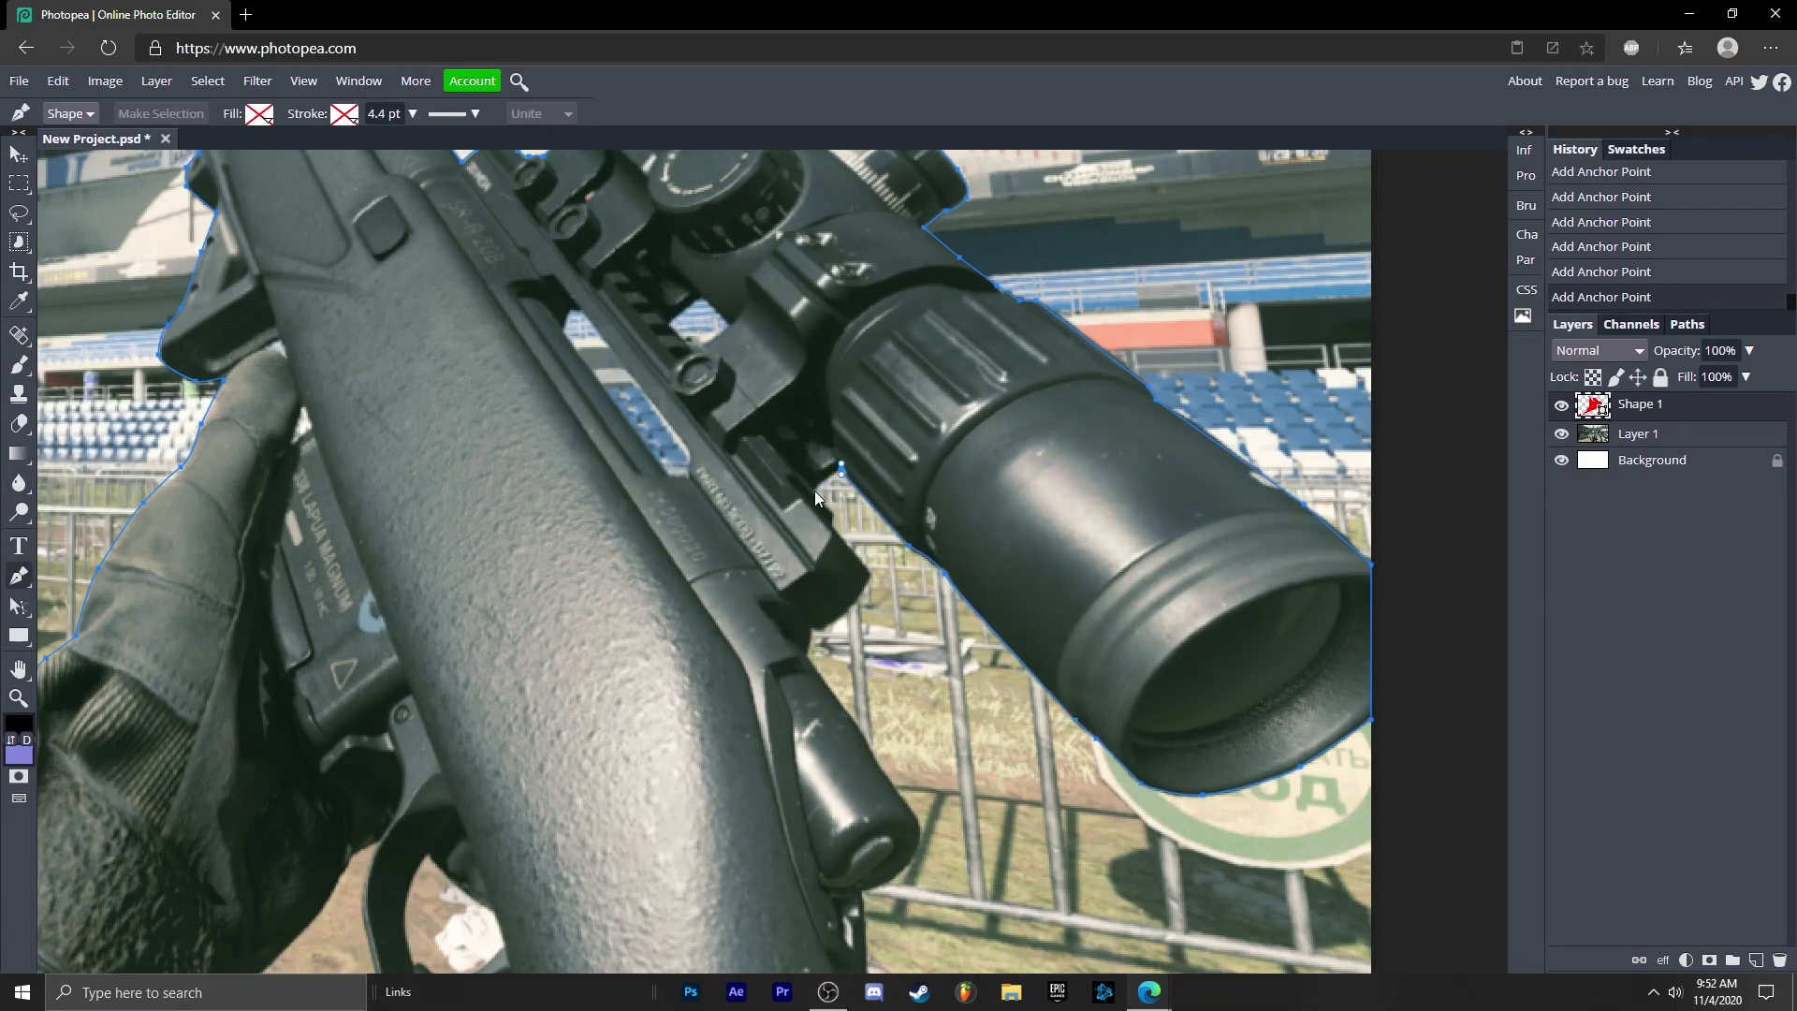
{"action": "key", "text": "ctrl+z"}
{"action": "key", "text": "ctrl+z"}
{"action": "key", "text": "ctrl+z"}
- Continue the path around the rear end of the scope rail to the top of the bolt handle
{"action": "left_click", "coordinate": [853, 607]}
{"action": "left_click", "coordinate": [826, 630]}
{"action": "left_click", "coordinate": [814, 626]}
{"action": "left_click", "coordinate": [807, 655]}
{"action": "left_click", "coordinate": [827, 684]}
- Continue the path along the outer edge of the trigger guard from the image's bottom edge upwards
{"action": "scroll", "coordinate": [826, 683], "scroll_direction": "down", "scroll_amount": 2}
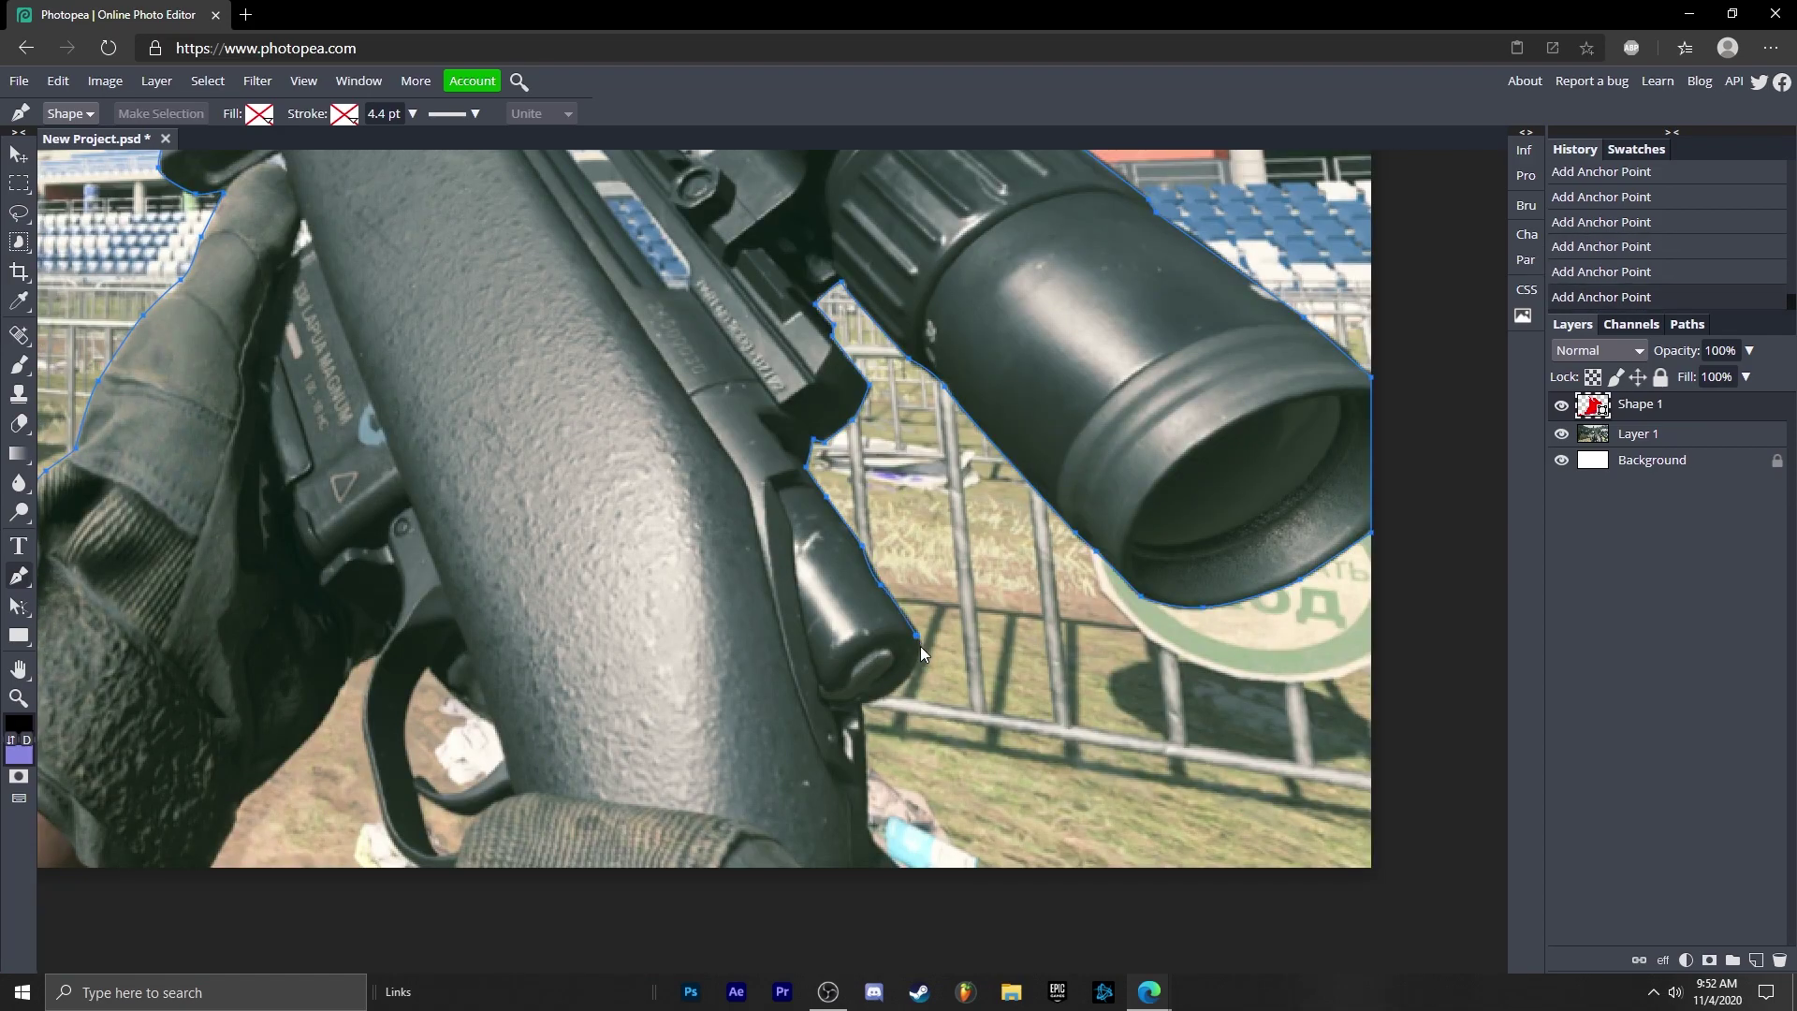
{"action": "left_click", "coordinate": [420, 867]}
{"action": "left_click", "coordinate": [394, 844]}
{"action": "left_click", "coordinate": [380, 802]}
{"action": "left_click", "coordinate": [361, 712]}
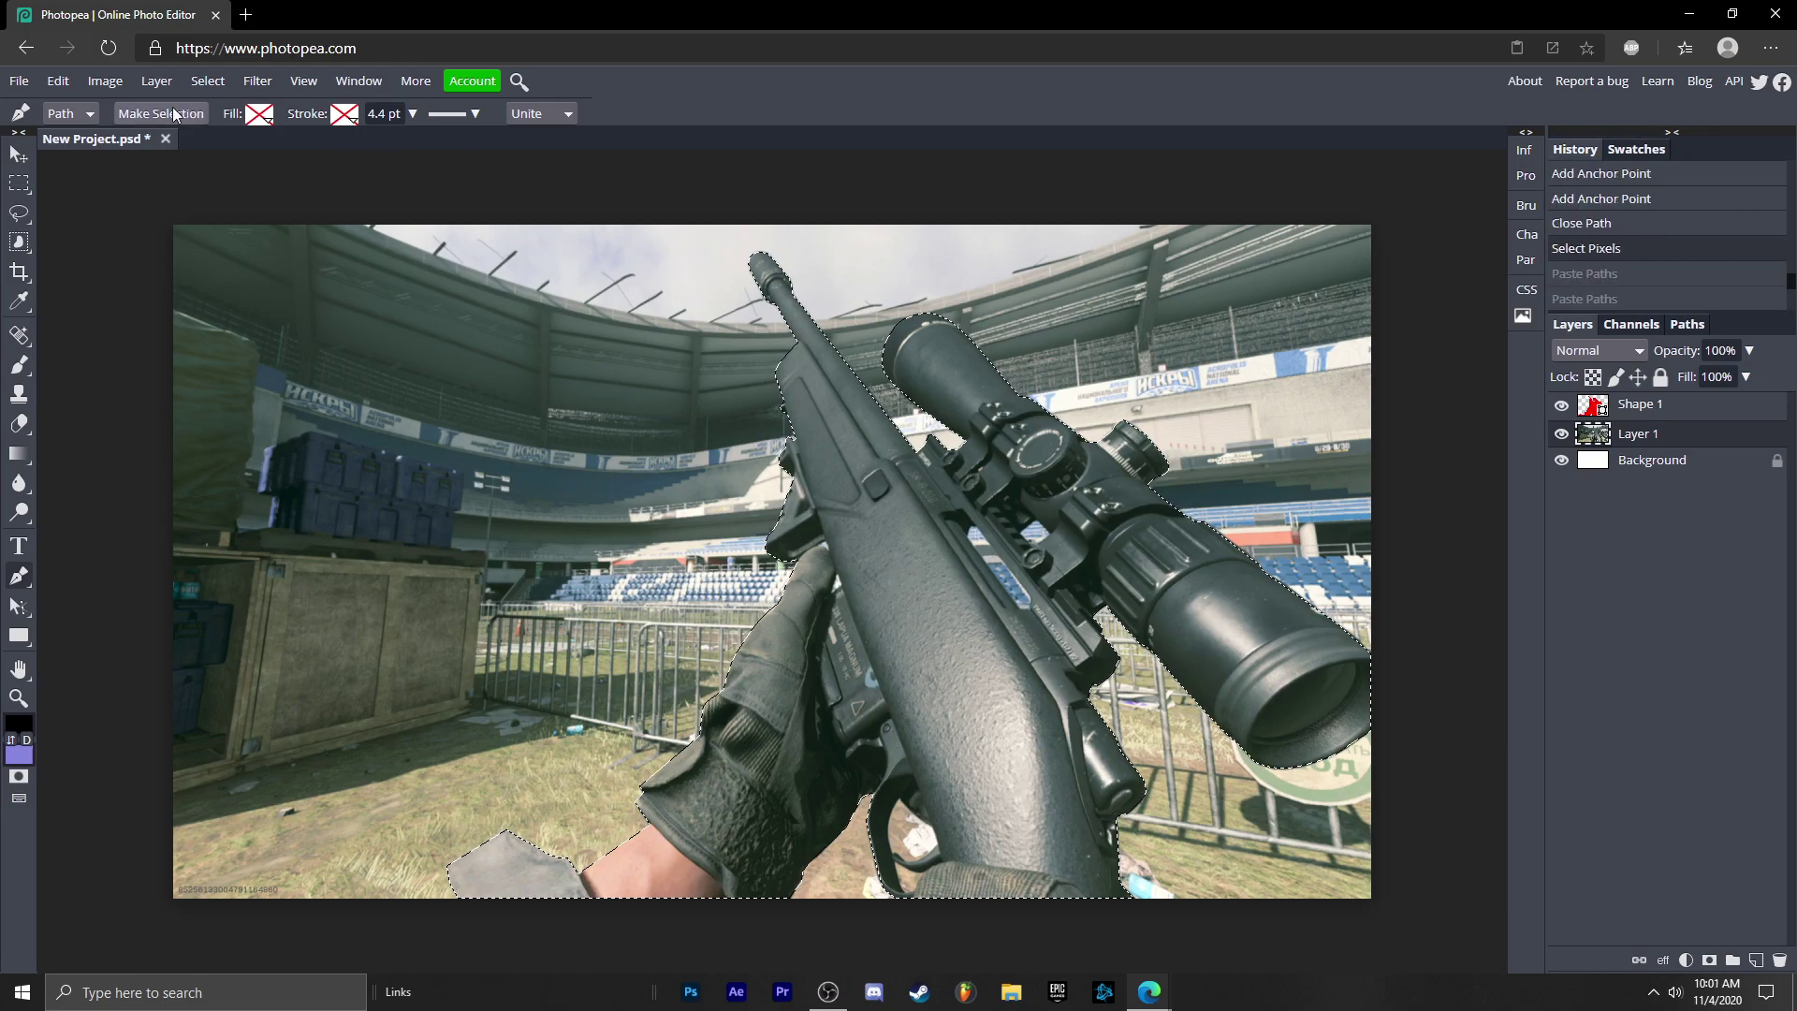
- Make an anti-aliased selection from the outline path using the fourth mode, and copy the selected rifle and arm to a new layer
{"action": "left_click", "coordinate": [148, 119]}
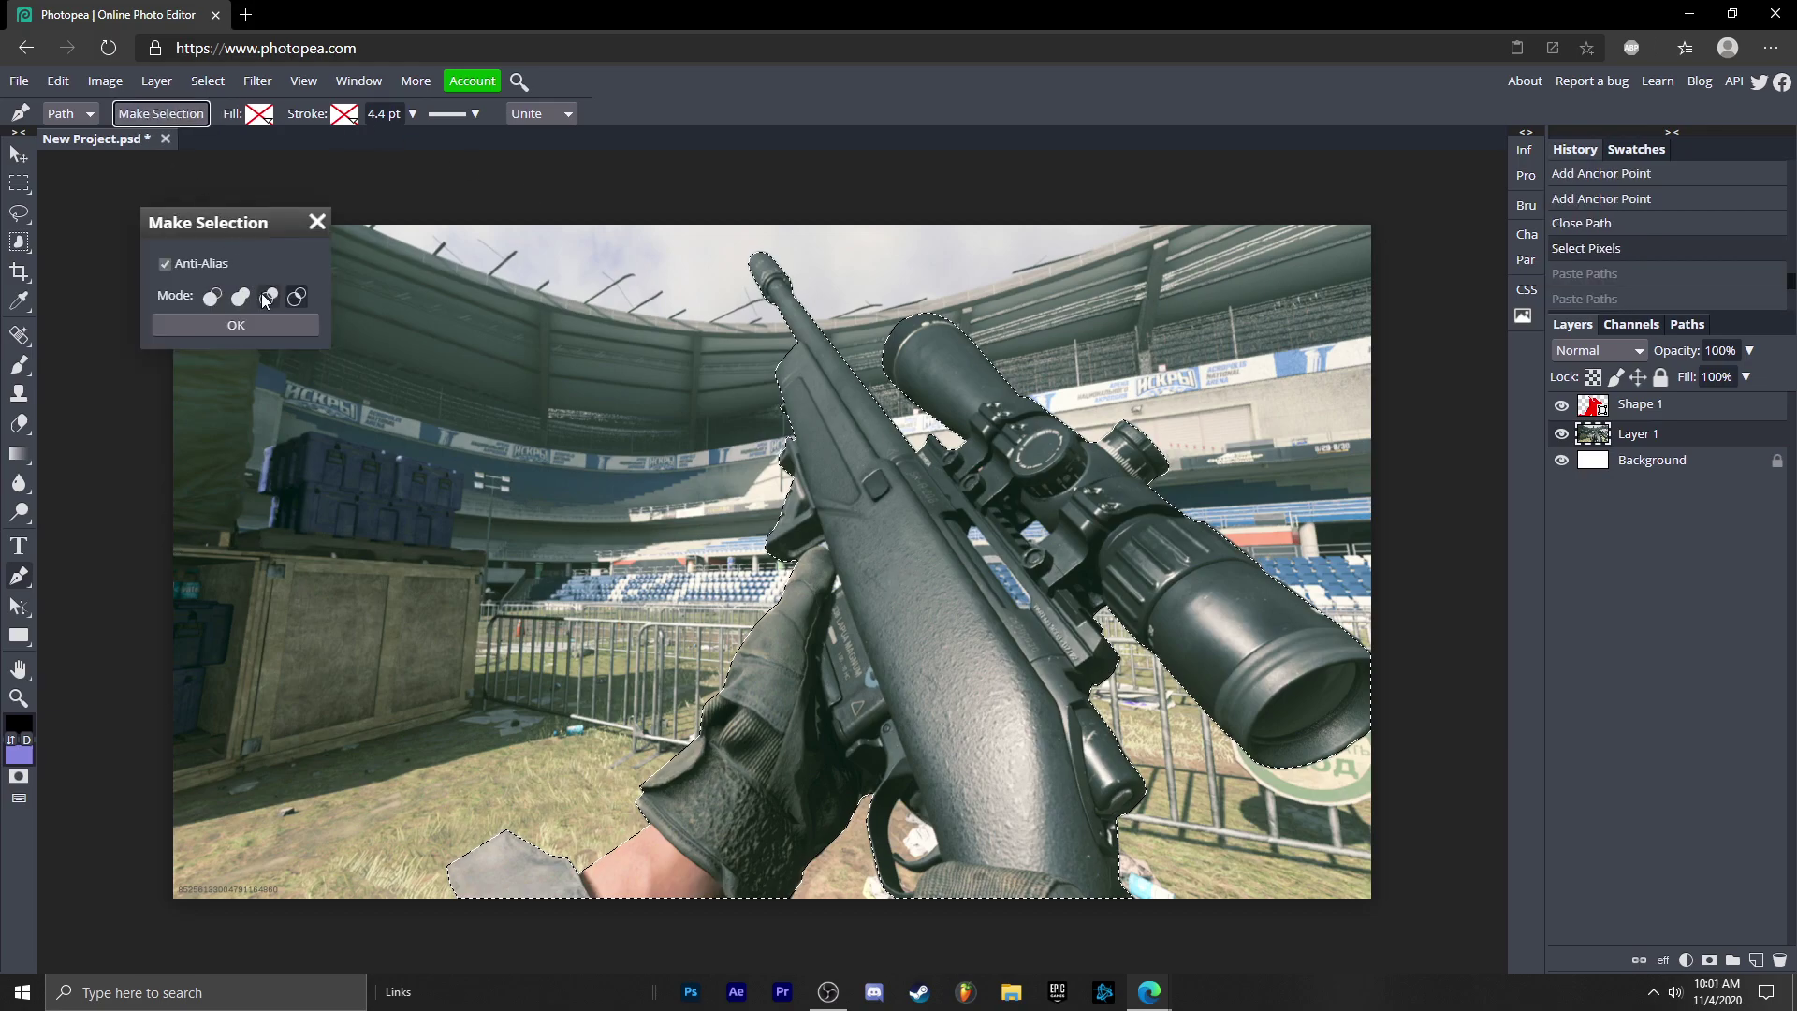
{"action": "left_click", "coordinate": [295, 296]}
{"action": "left_click", "coordinate": [213, 326]}
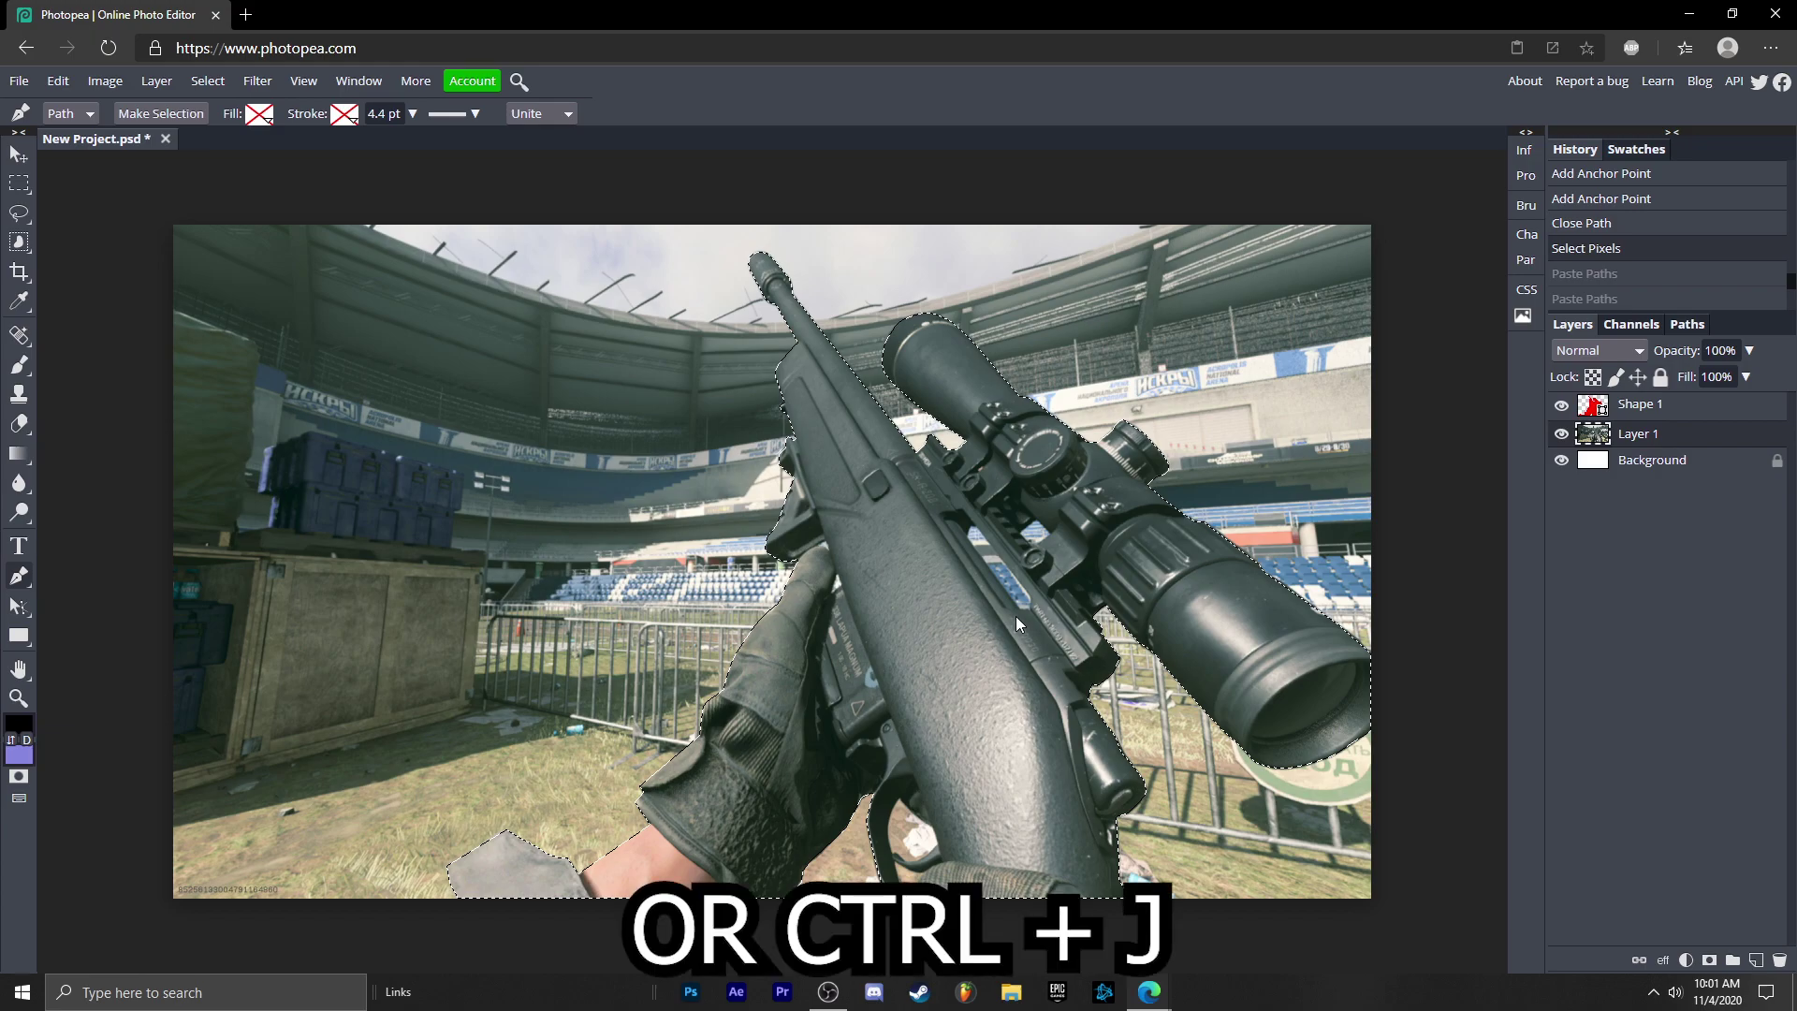
{"action": "key", "text": "ctrl+j"}
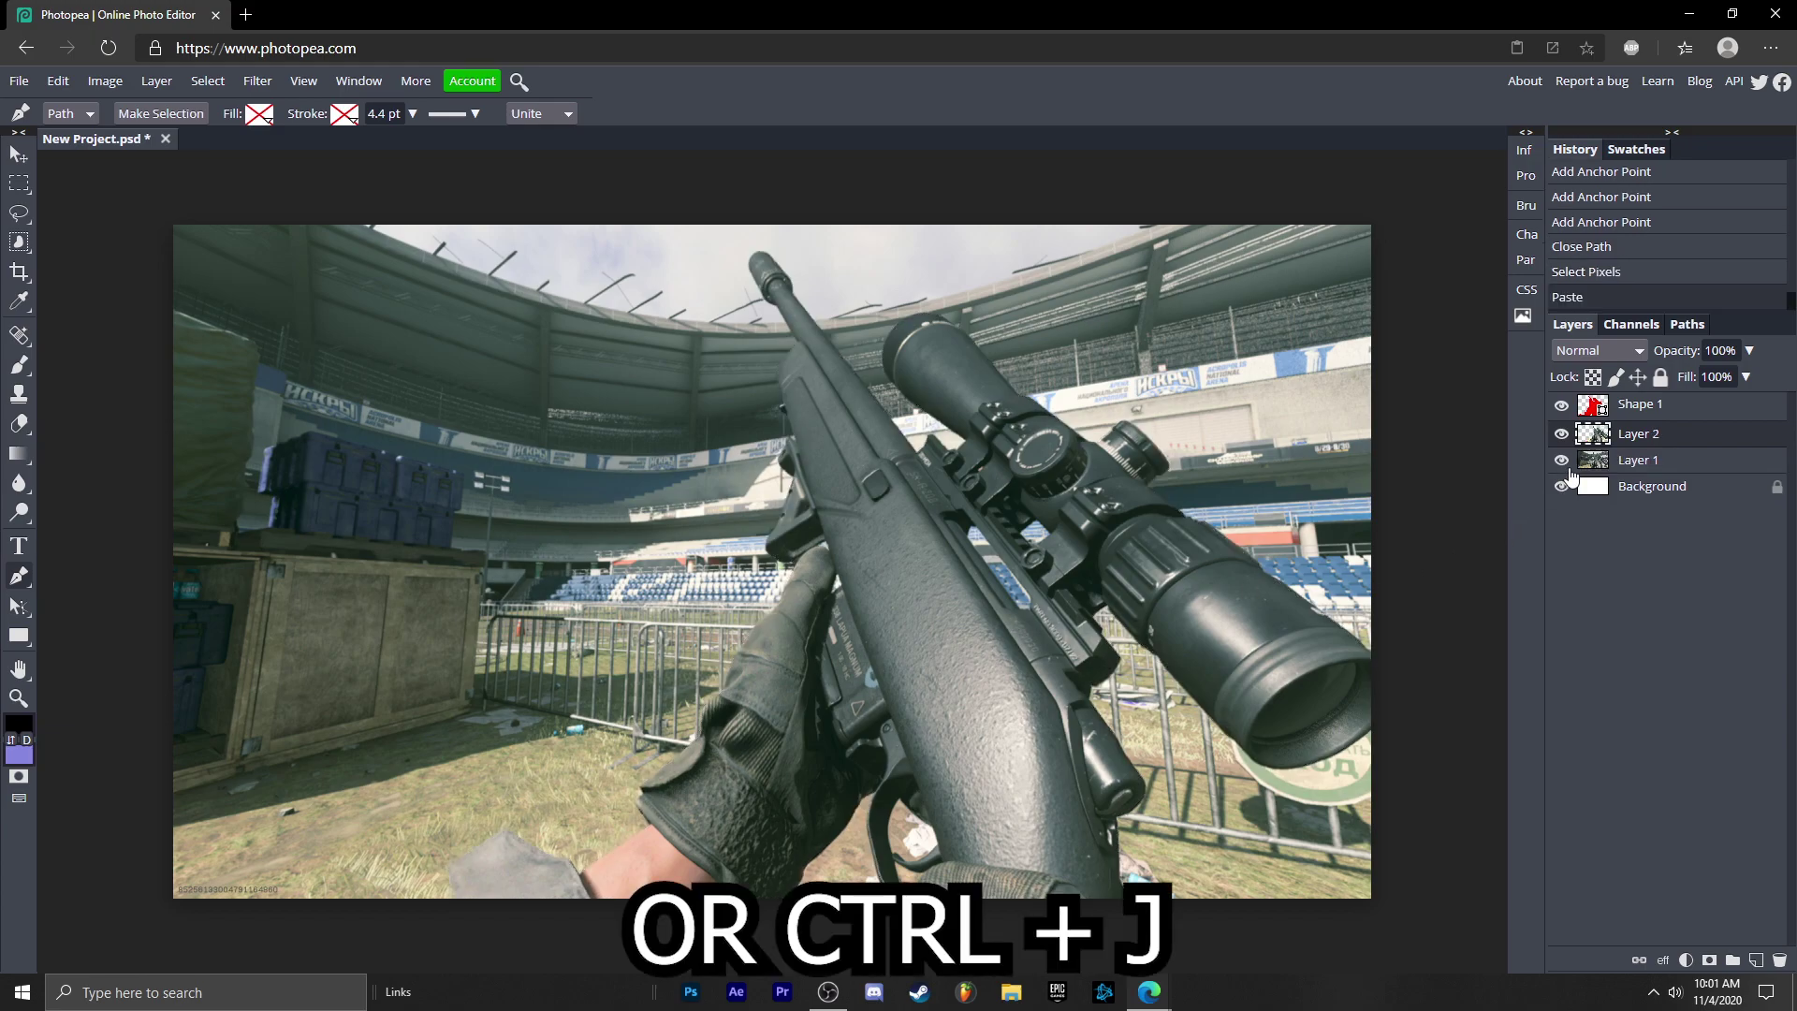
- Hide Layer 1 and Shape 1, and move the rifle cutout slightly to the left
{"action": "left_click", "coordinate": [1562, 459]}
{"action": "left_click", "coordinate": [1562, 405]}
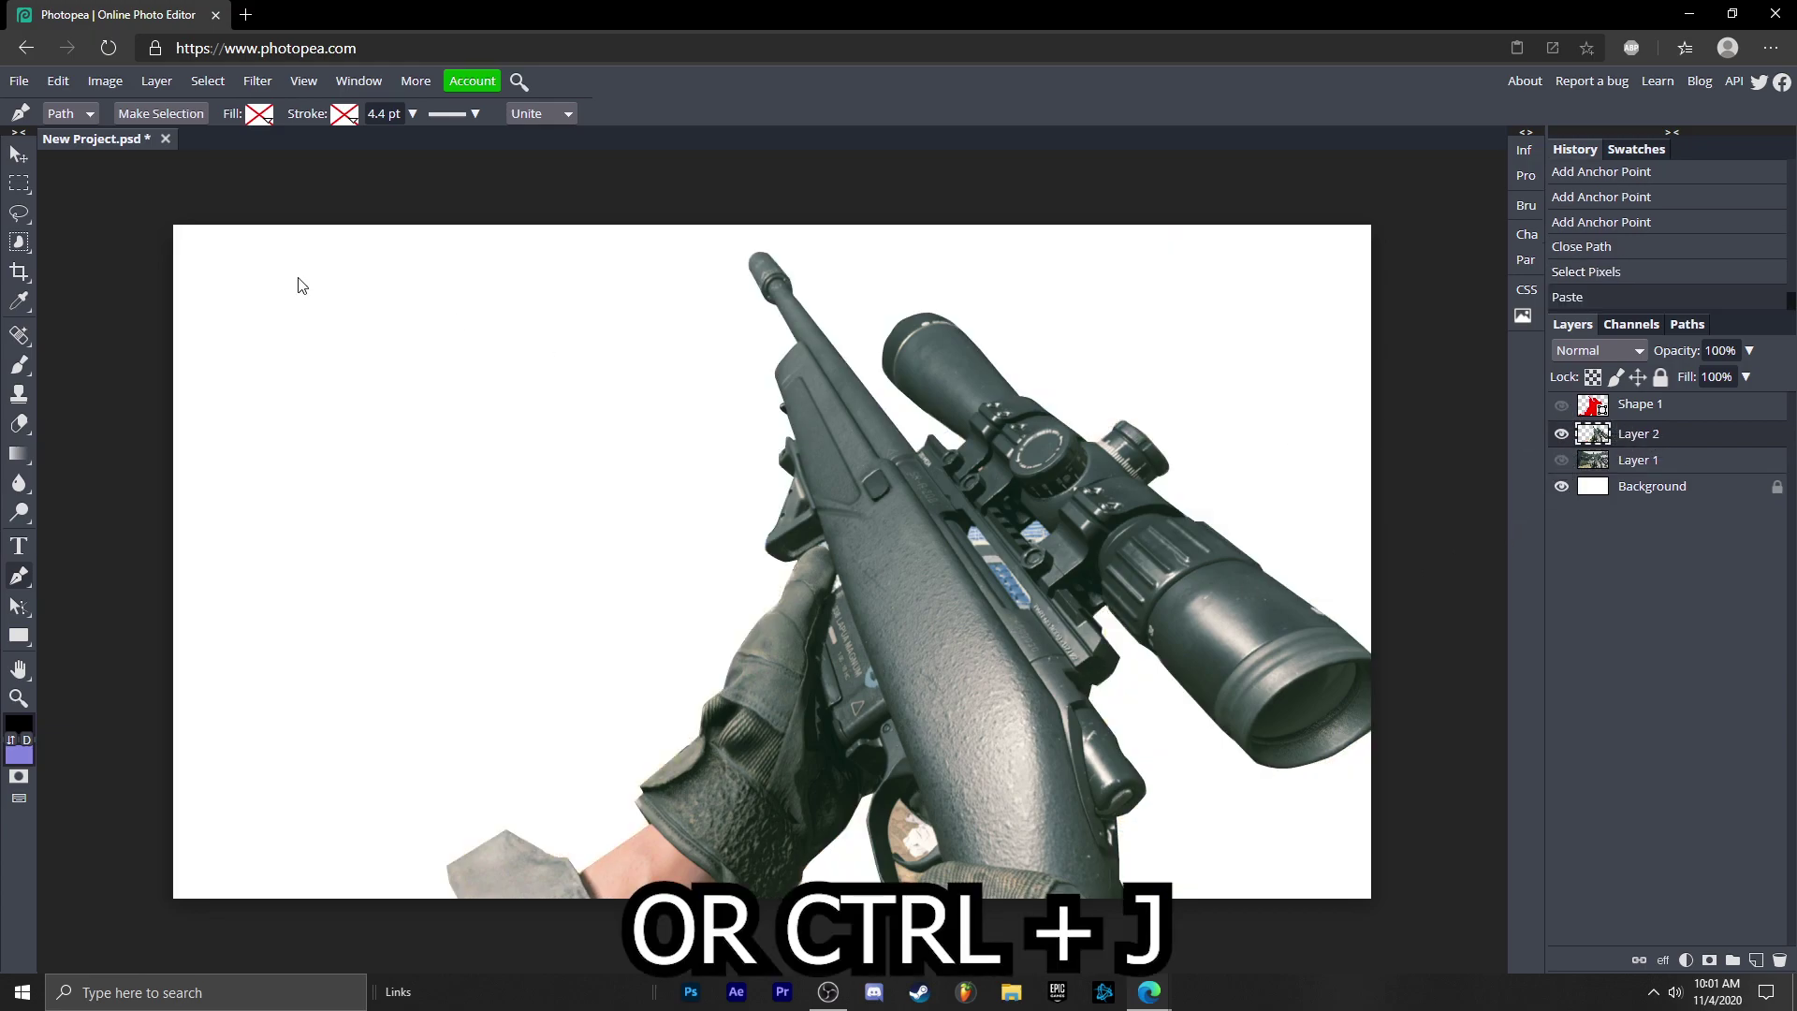
{"action": "left_click", "coordinate": [17, 155]}
{"action": "mouse_move", "coordinate": [815, 529]}
{"action": "left_mouse_down"}
{"action": "mouse_move", "coordinate": [856, 398]}
{"action": "mouse_move", "coordinate": [794, 535]}
{"action": "mouse_move", "coordinate": [800, 517]}
{"action": "left_mouse_up"}
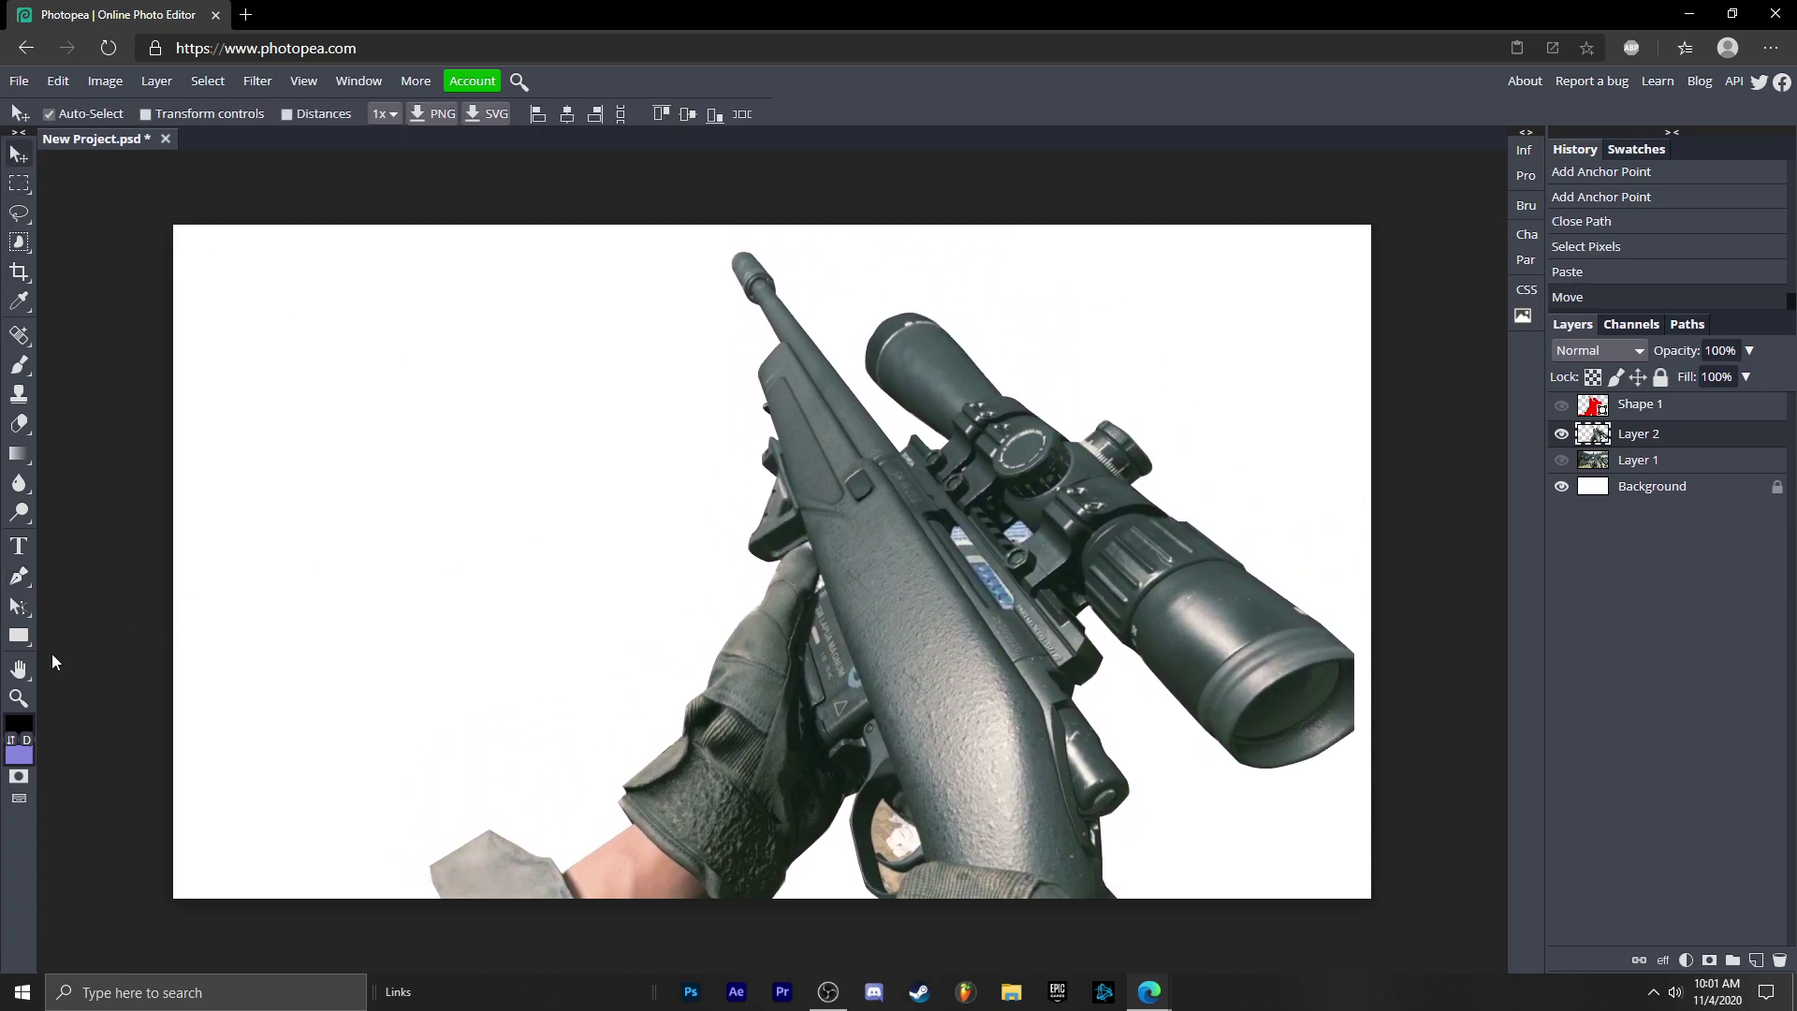
- Draw a closed Pen path around the leftover background in the larger gap inside the trigger guard
{"action": "left_click", "coordinate": [18, 698]}
{"action": "left_click", "coordinate": [922, 850]}
{"action": "left_click", "coordinate": [922, 850]}
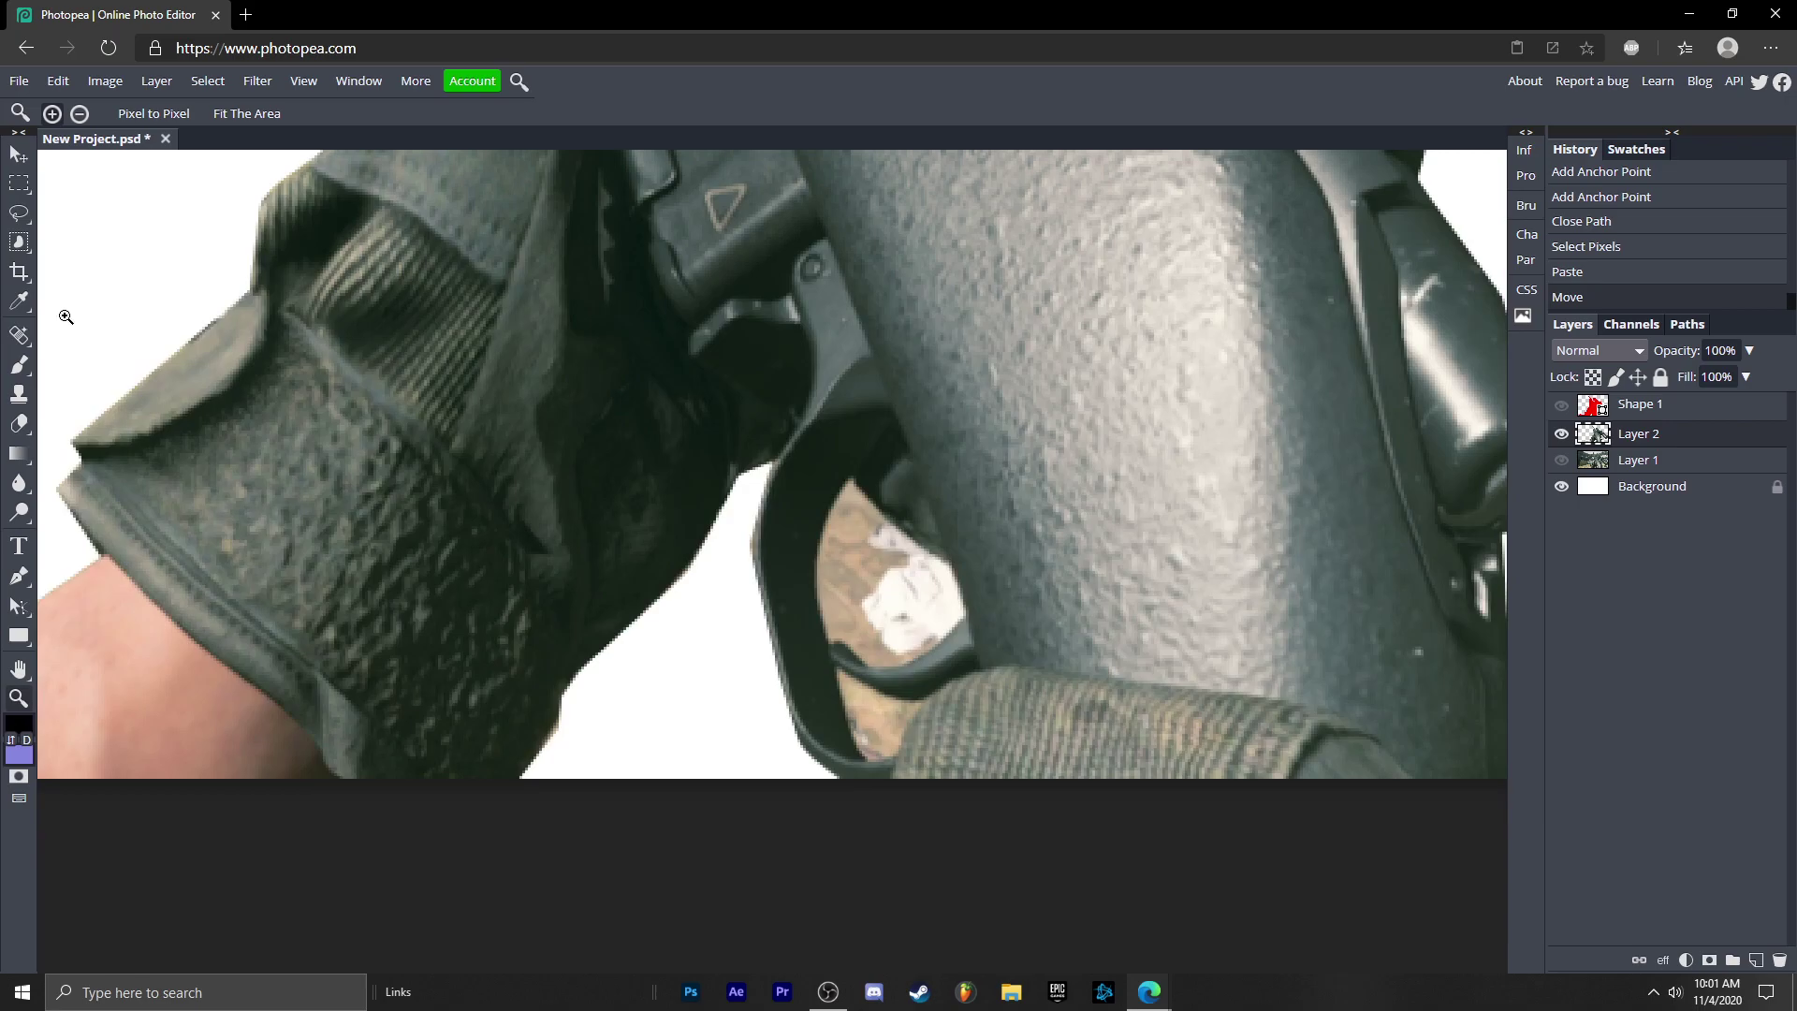
{"action": "left_click", "coordinate": [17, 576]}
{"action": "left_click", "coordinate": [850, 479]}
{"action": "left_click", "coordinate": [814, 560]}
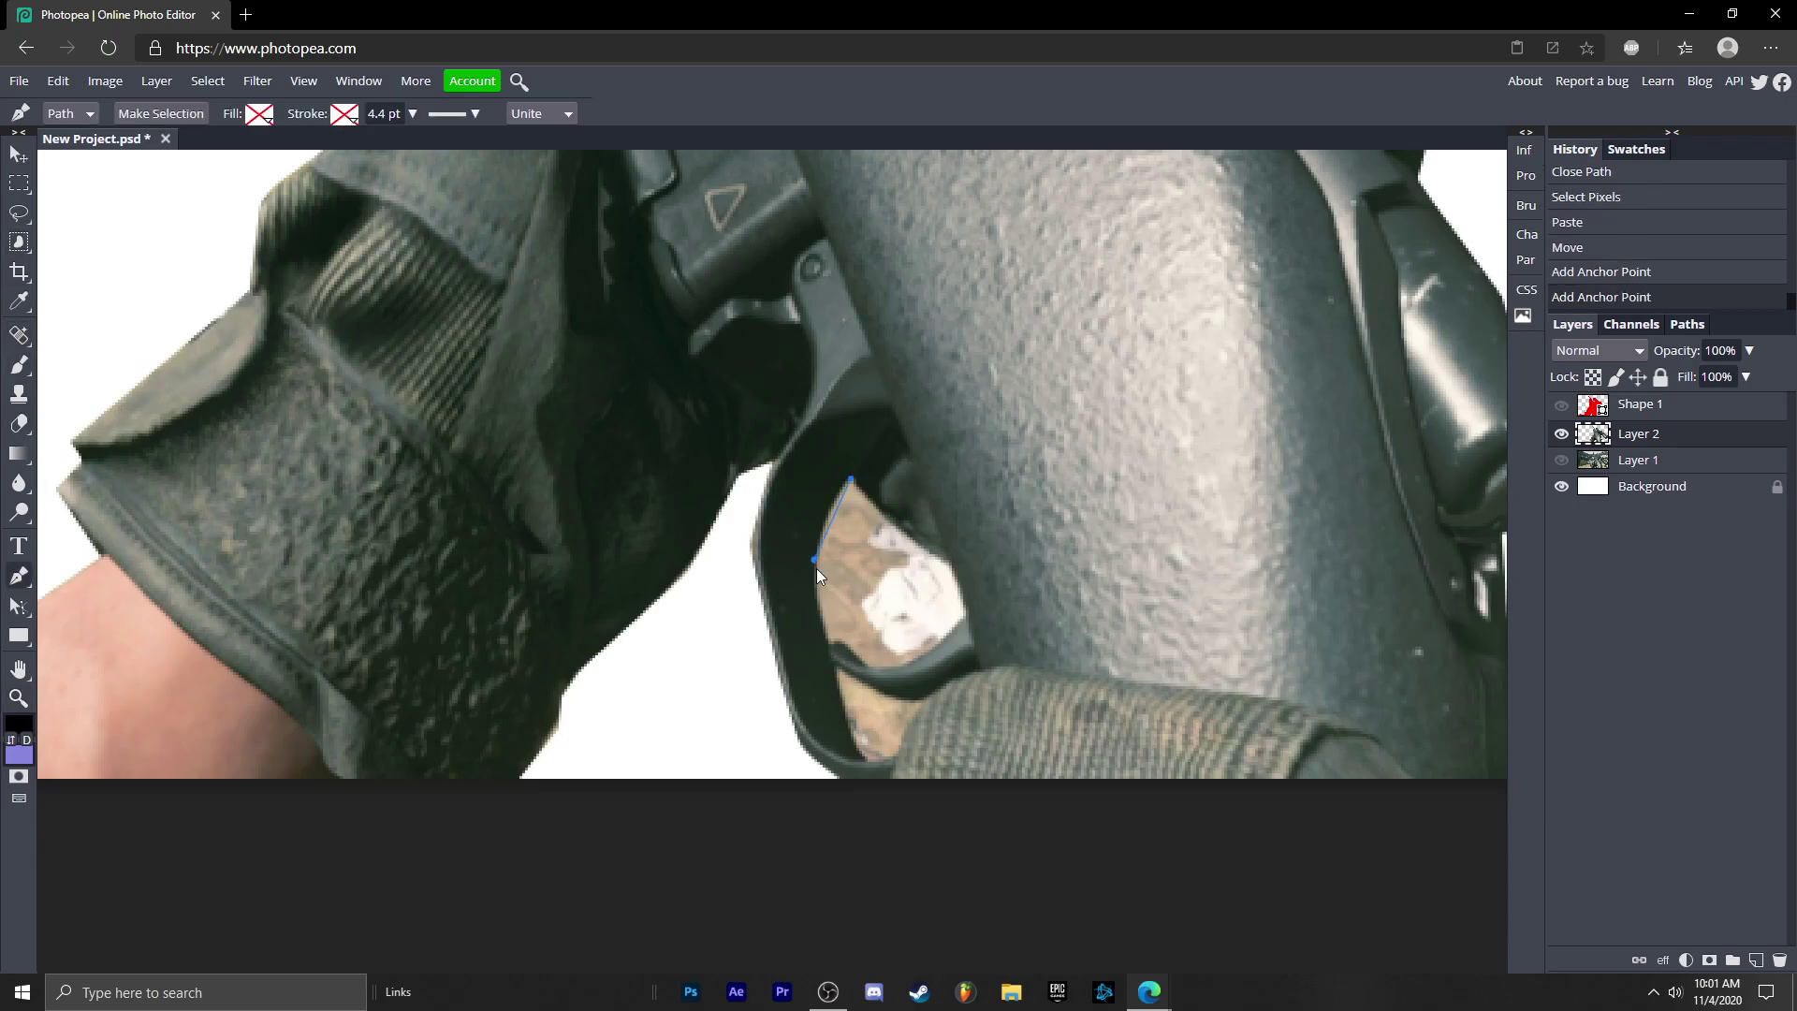
{"action": "left_click", "coordinate": [837, 639]}
{"action": "left_click", "coordinate": [845, 644]}
{"action": "left_click", "coordinate": [855, 654]}
{"action": "left_click", "coordinate": [867, 664]}
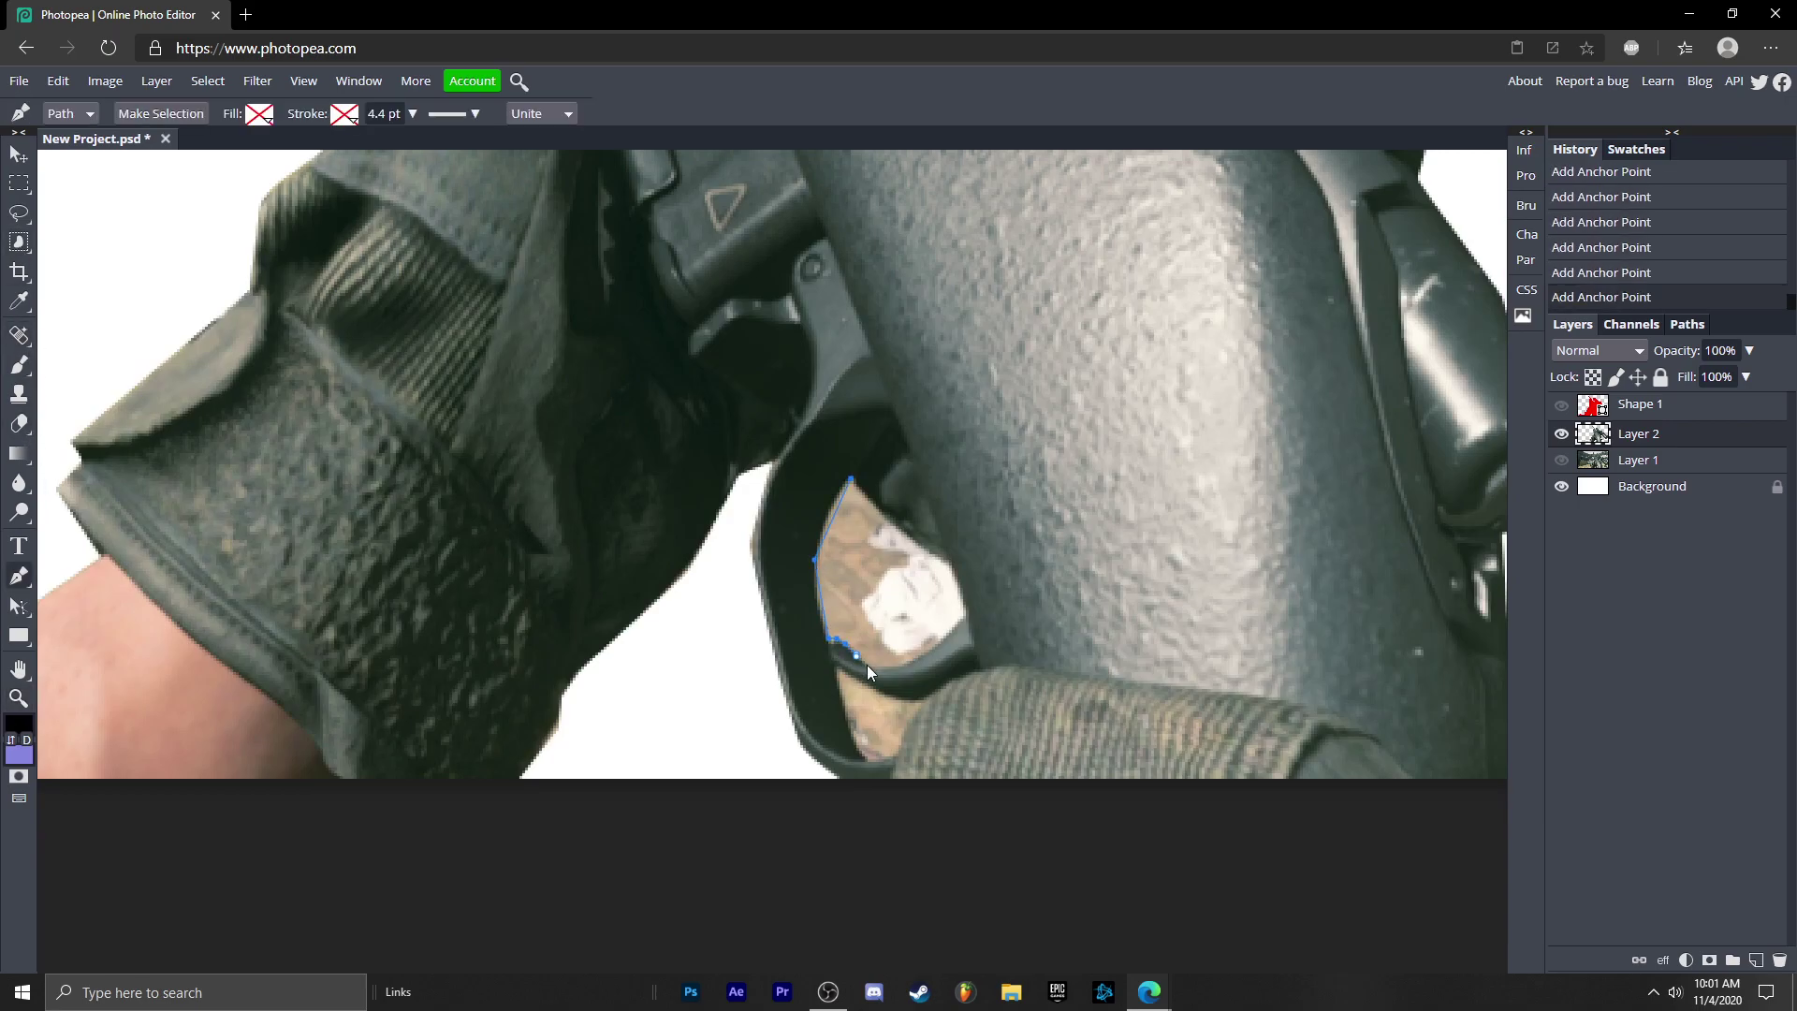
{"action": "left_click", "coordinate": [851, 480]}
- Make an anti-aliased selection from the path in the larger trigger-guard gap, delete the background inside it and deselect
{"action": "right_click", "coordinate": [892, 585]}
{"action": "left_click", "coordinate": [938, 595]}
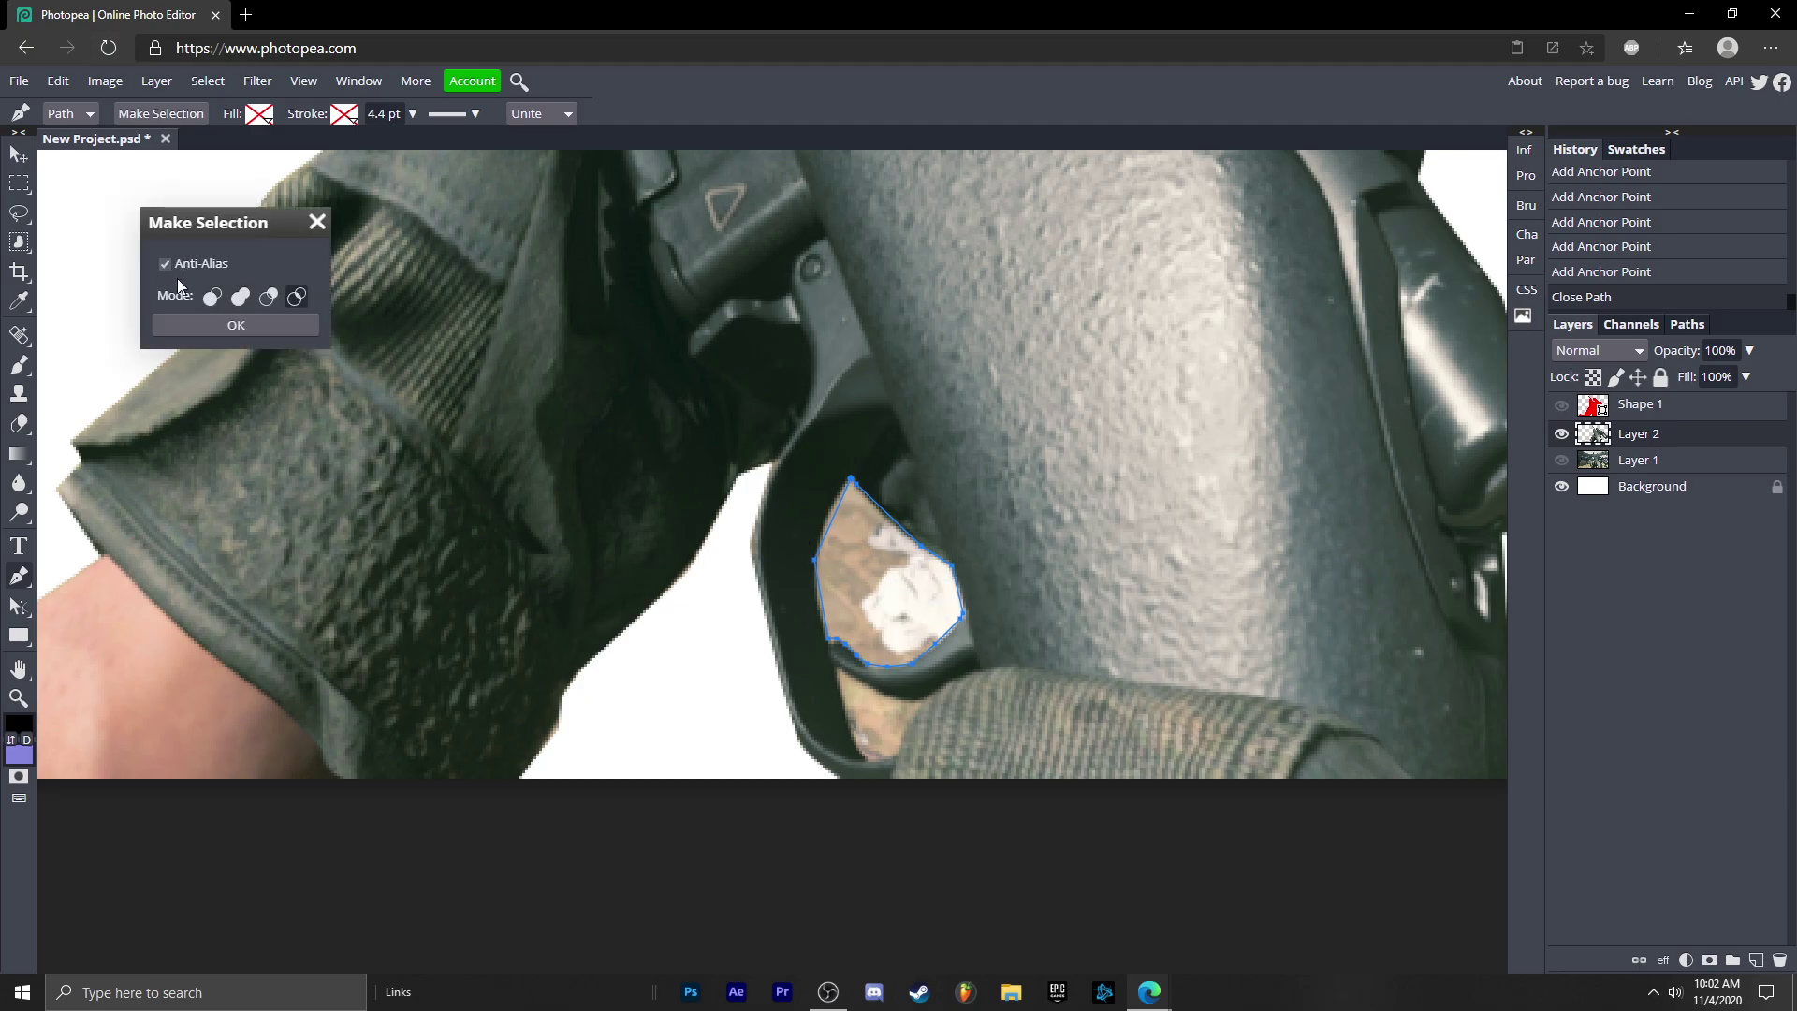
{"action": "left_click", "coordinate": [244, 324]}
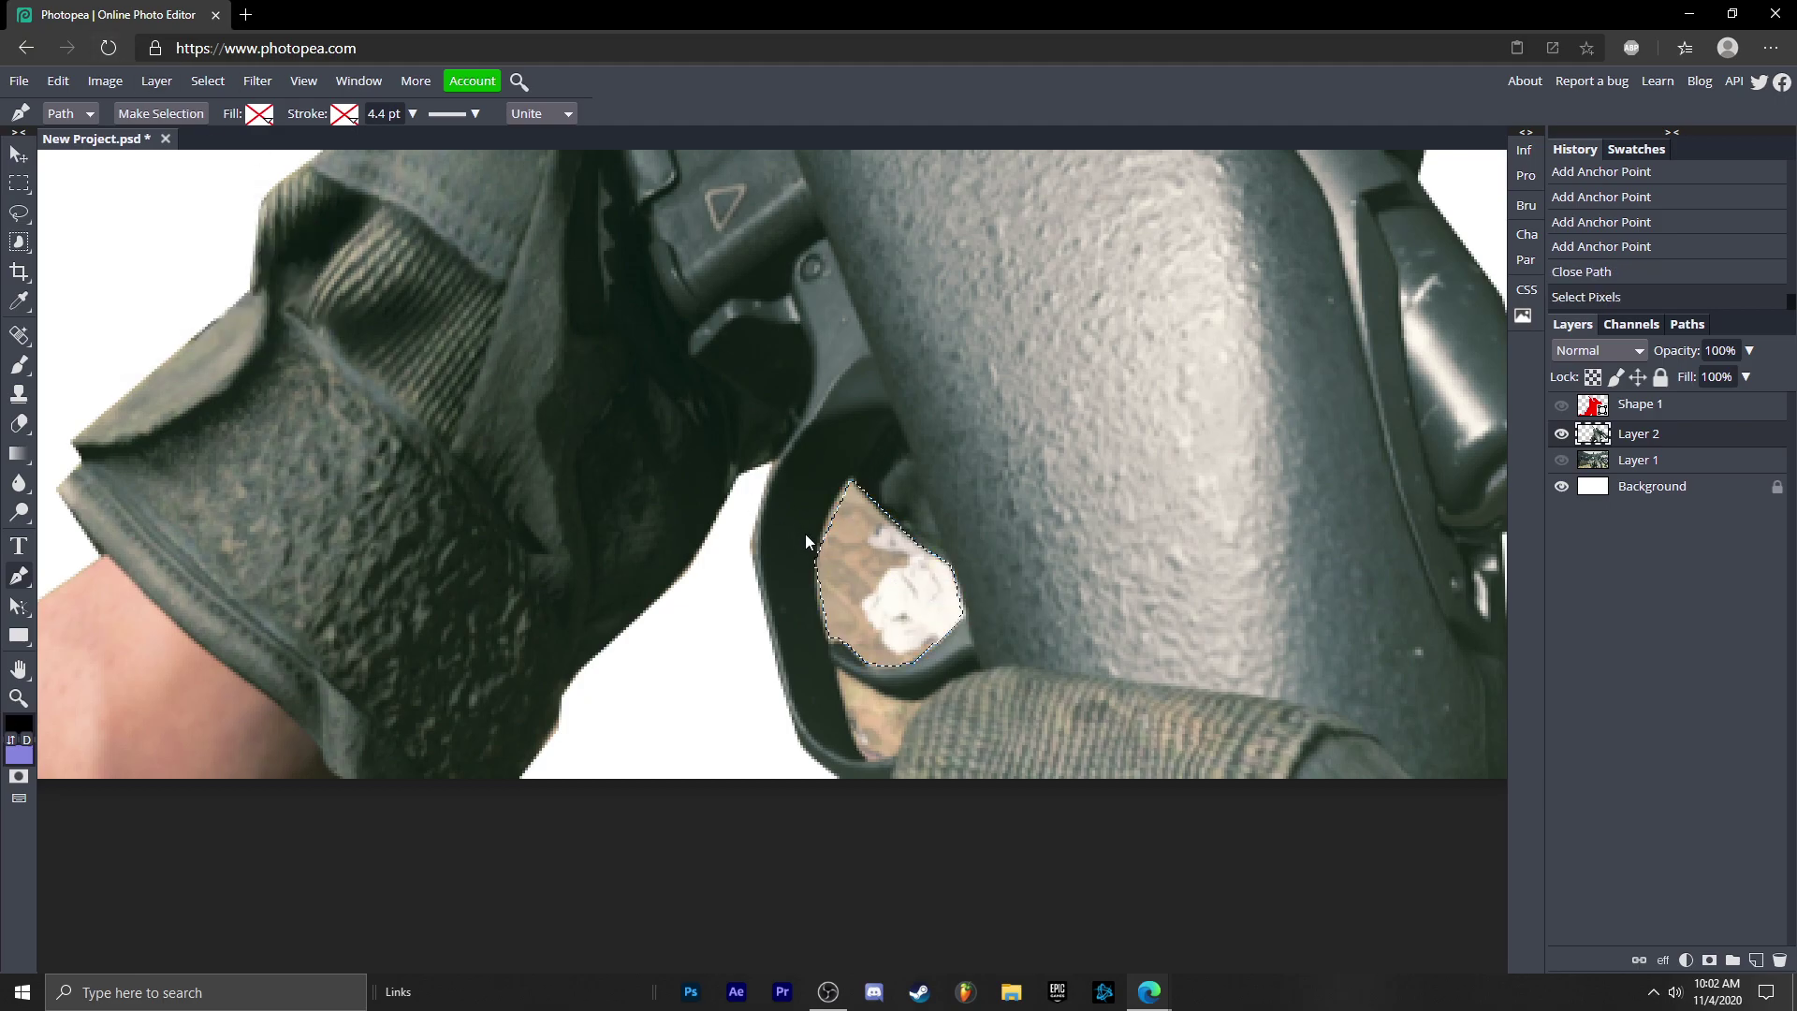
{"action": "key", "text": "Delete"}
{"action": "key", "text": "ctrl+d"}
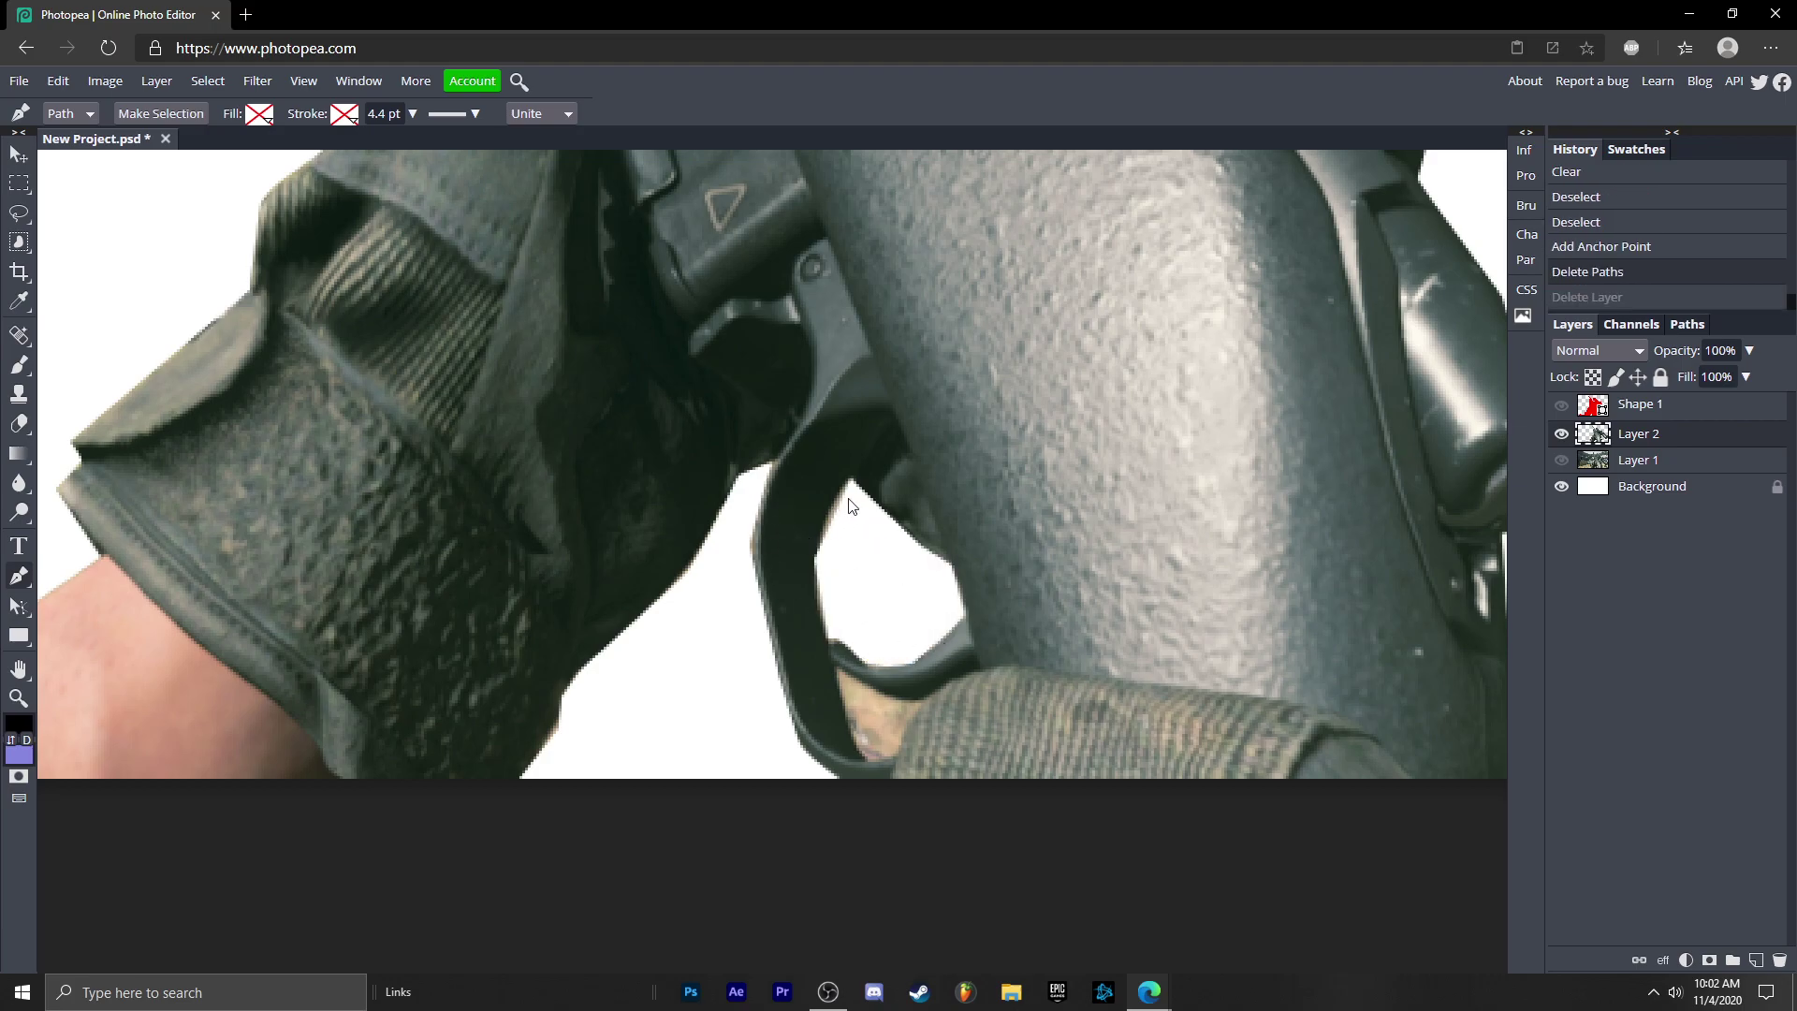
{"action": "left_click", "coordinate": [1599, 248]}
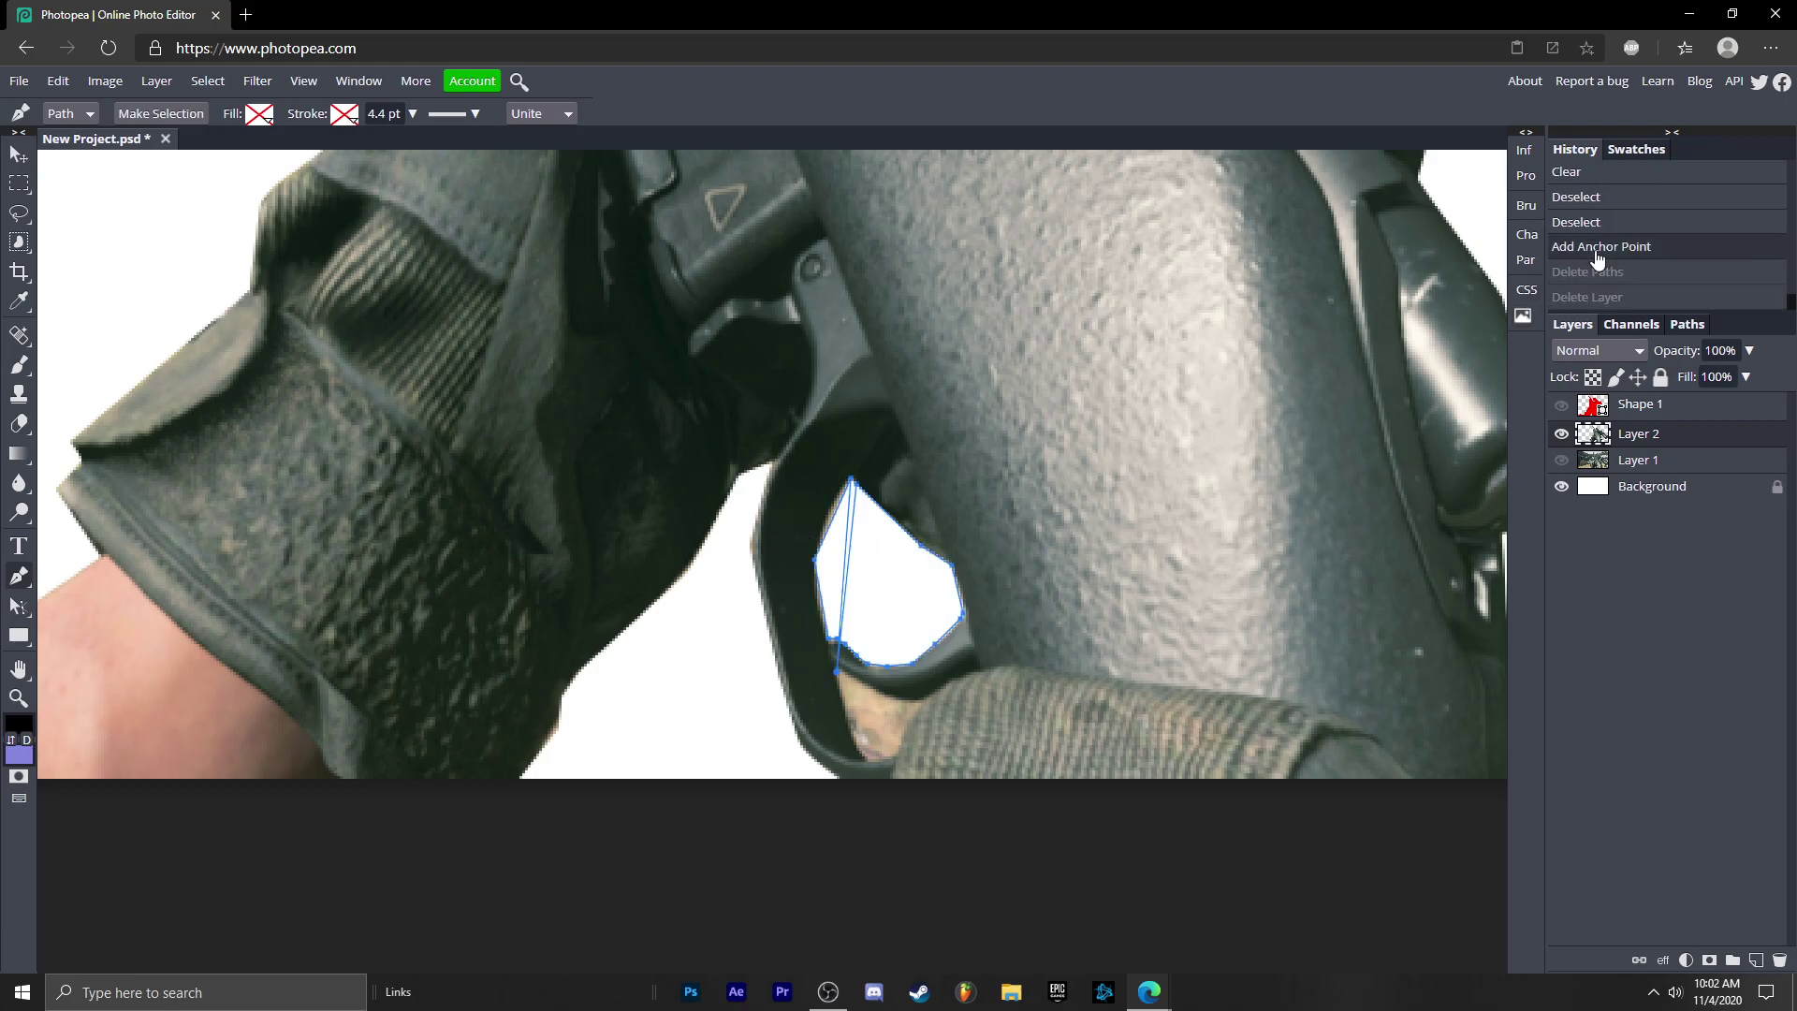
{"action": "left_click", "coordinate": [836, 553]}
{"action": "left_click_drag", "start_coordinate": [836, 553], "coordinate": [674, 614]}
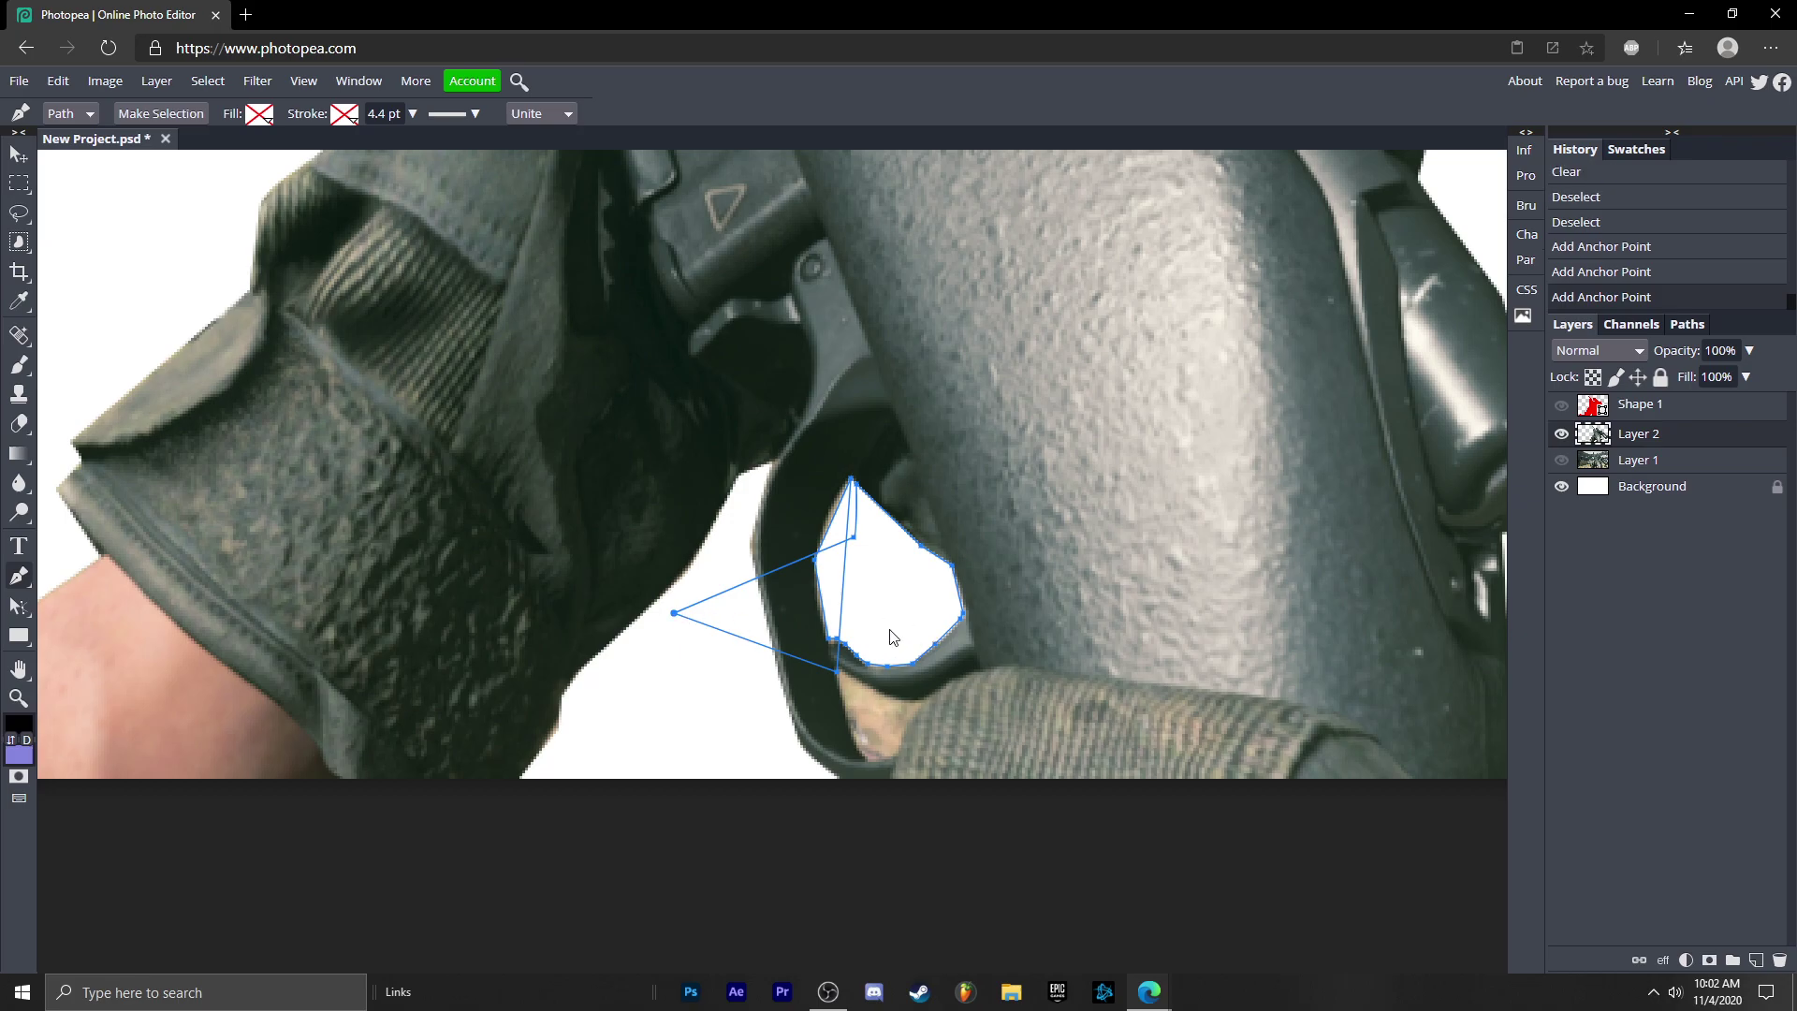
{"action": "key", "text": "Delete"}
- Draw a closed Pen path around the leftover background in the smaller gap at the lower end of the trigger guard
{"action": "left_click", "coordinate": [837, 672]}
{"action": "left_click", "coordinate": [862, 751]}
{"action": "left_click", "coordinate": [881, 761]}
{"action": "left_click", "coordinate": [897, 749]}
{"action": "left_click", "coordinate": [907, 723]}
{"action": "left_click", "coordinate": [922, 709]}
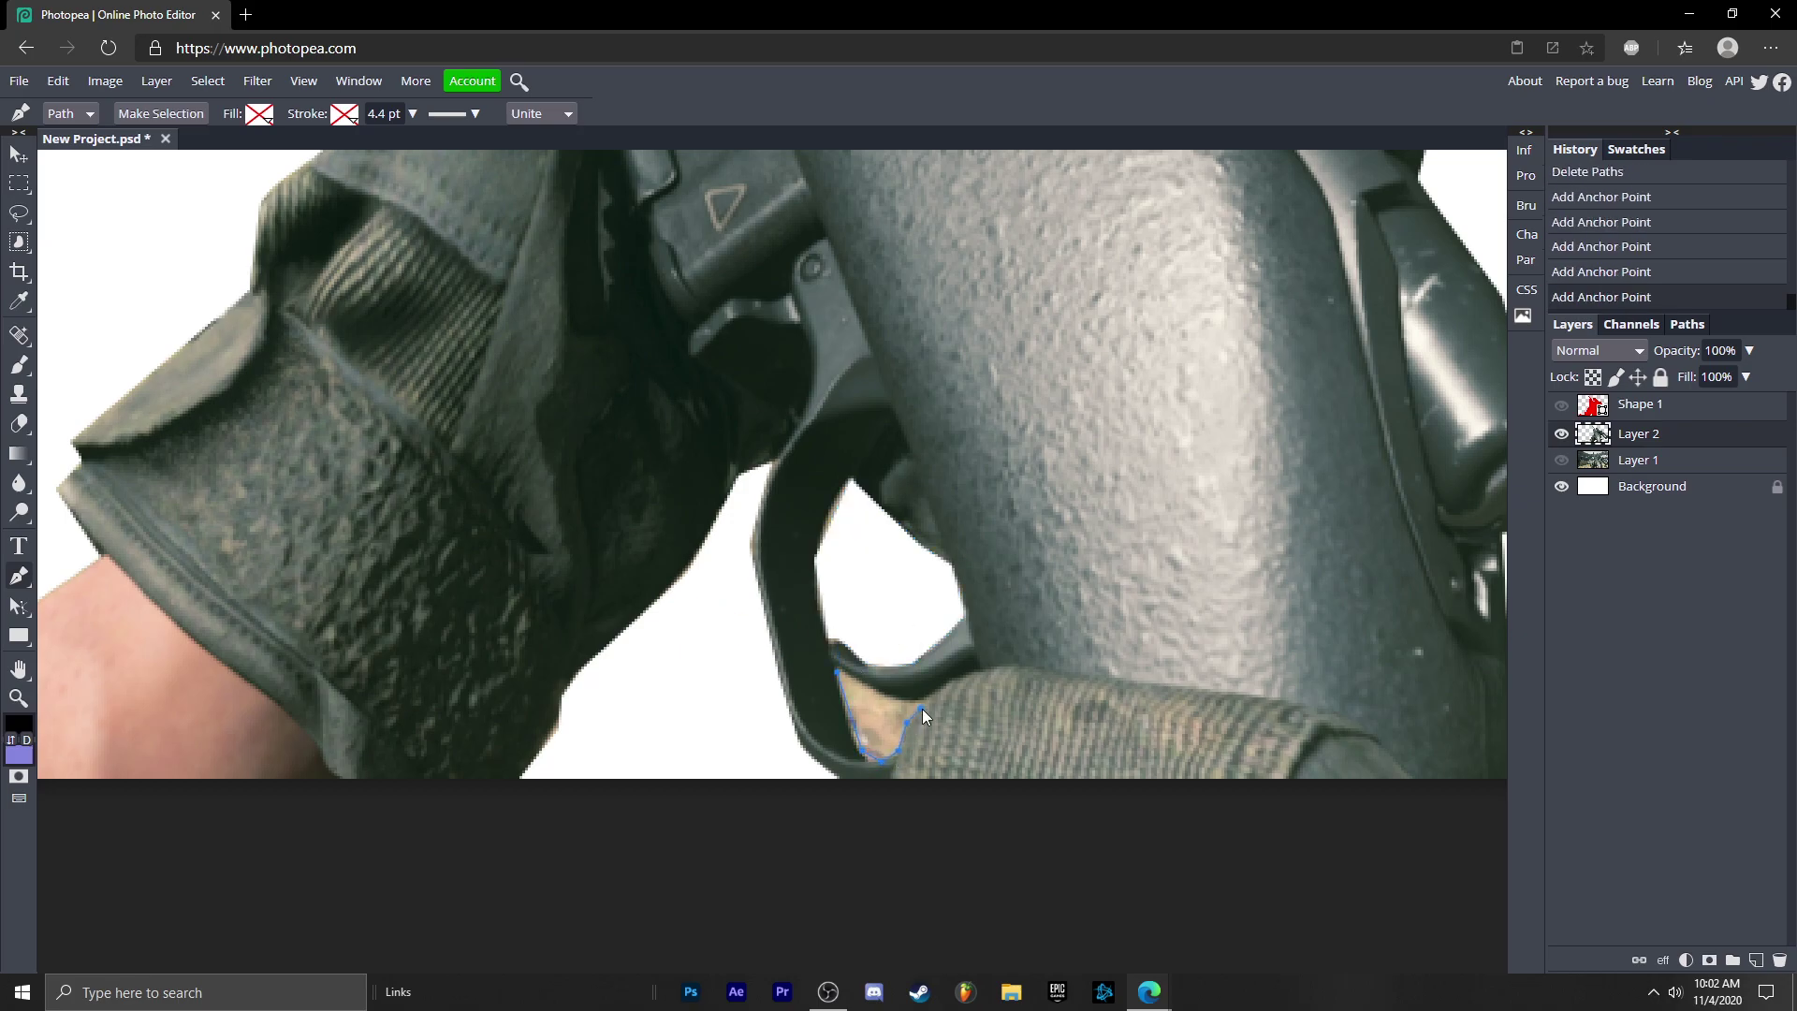
{"action": "left_click", "coordinate": [837, 672]}
- Make a selection from the smaller gap's path, delete the background inside it and deselect
{"action": "right_click", "coordinate": [860, 695]}
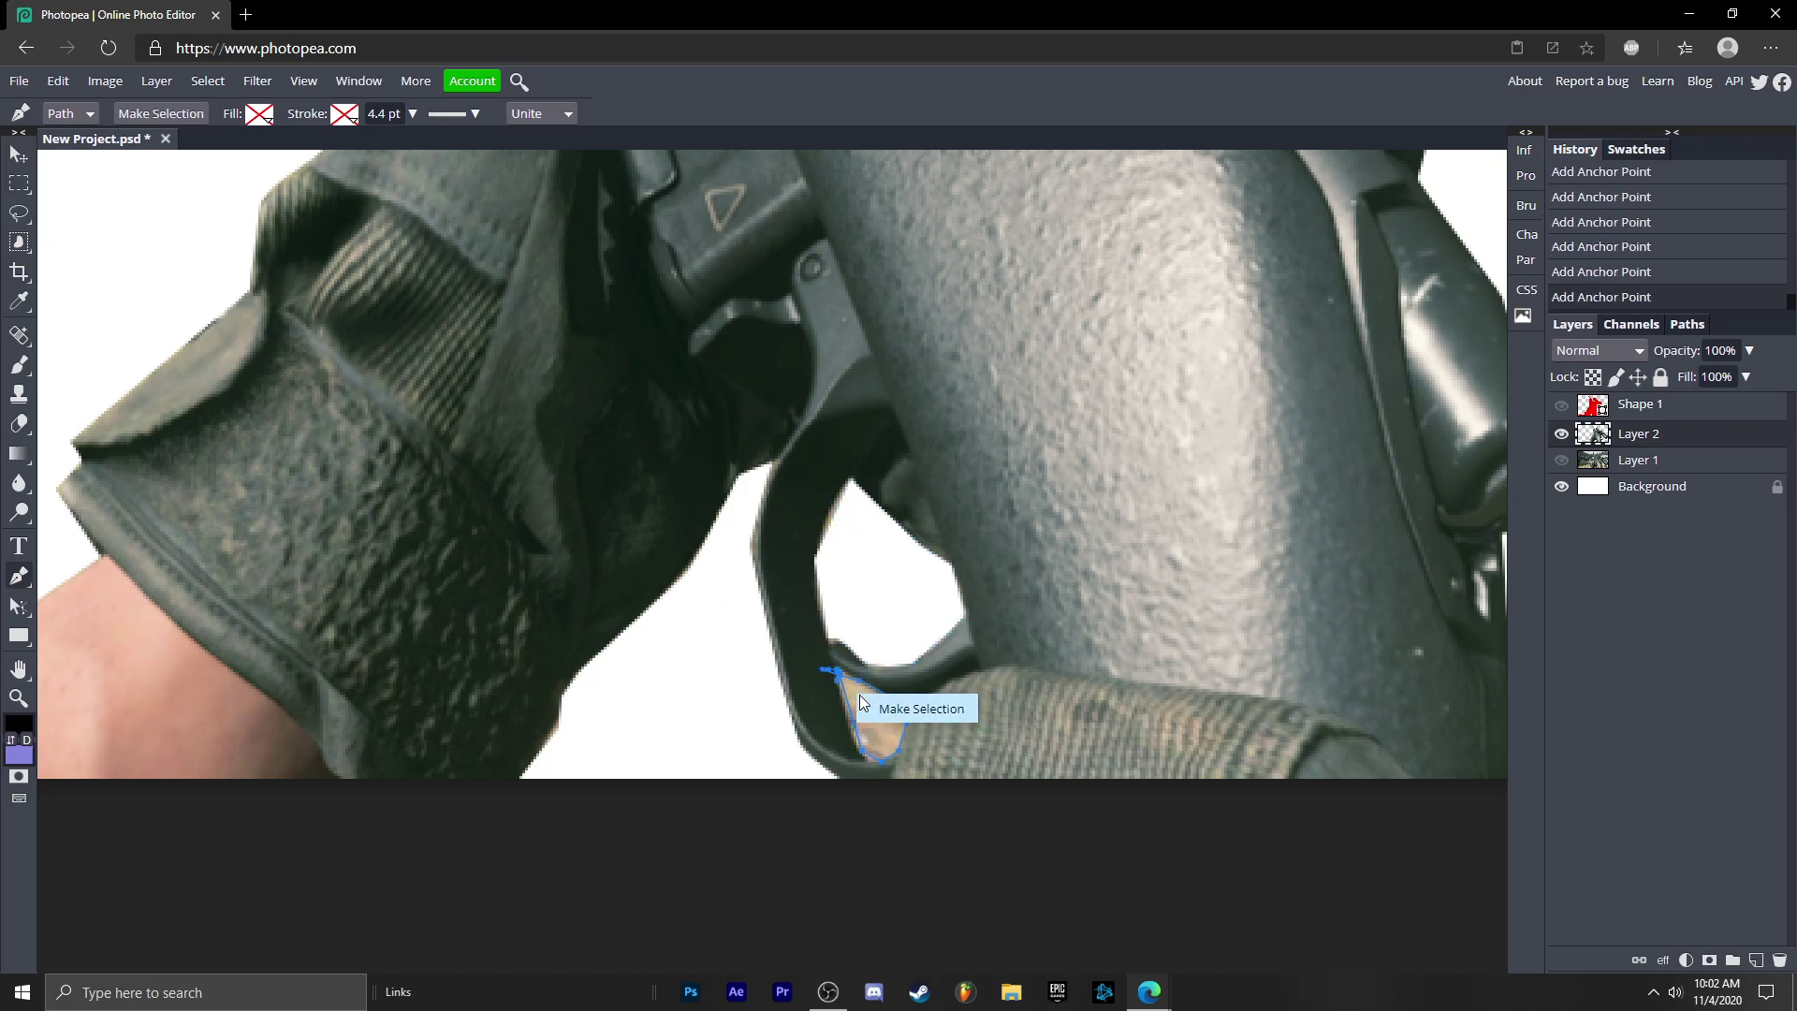
{"action": "left_click", "coordinate": [891, 709]}
{"action": "left_click", "coordinate": [260, 335]}
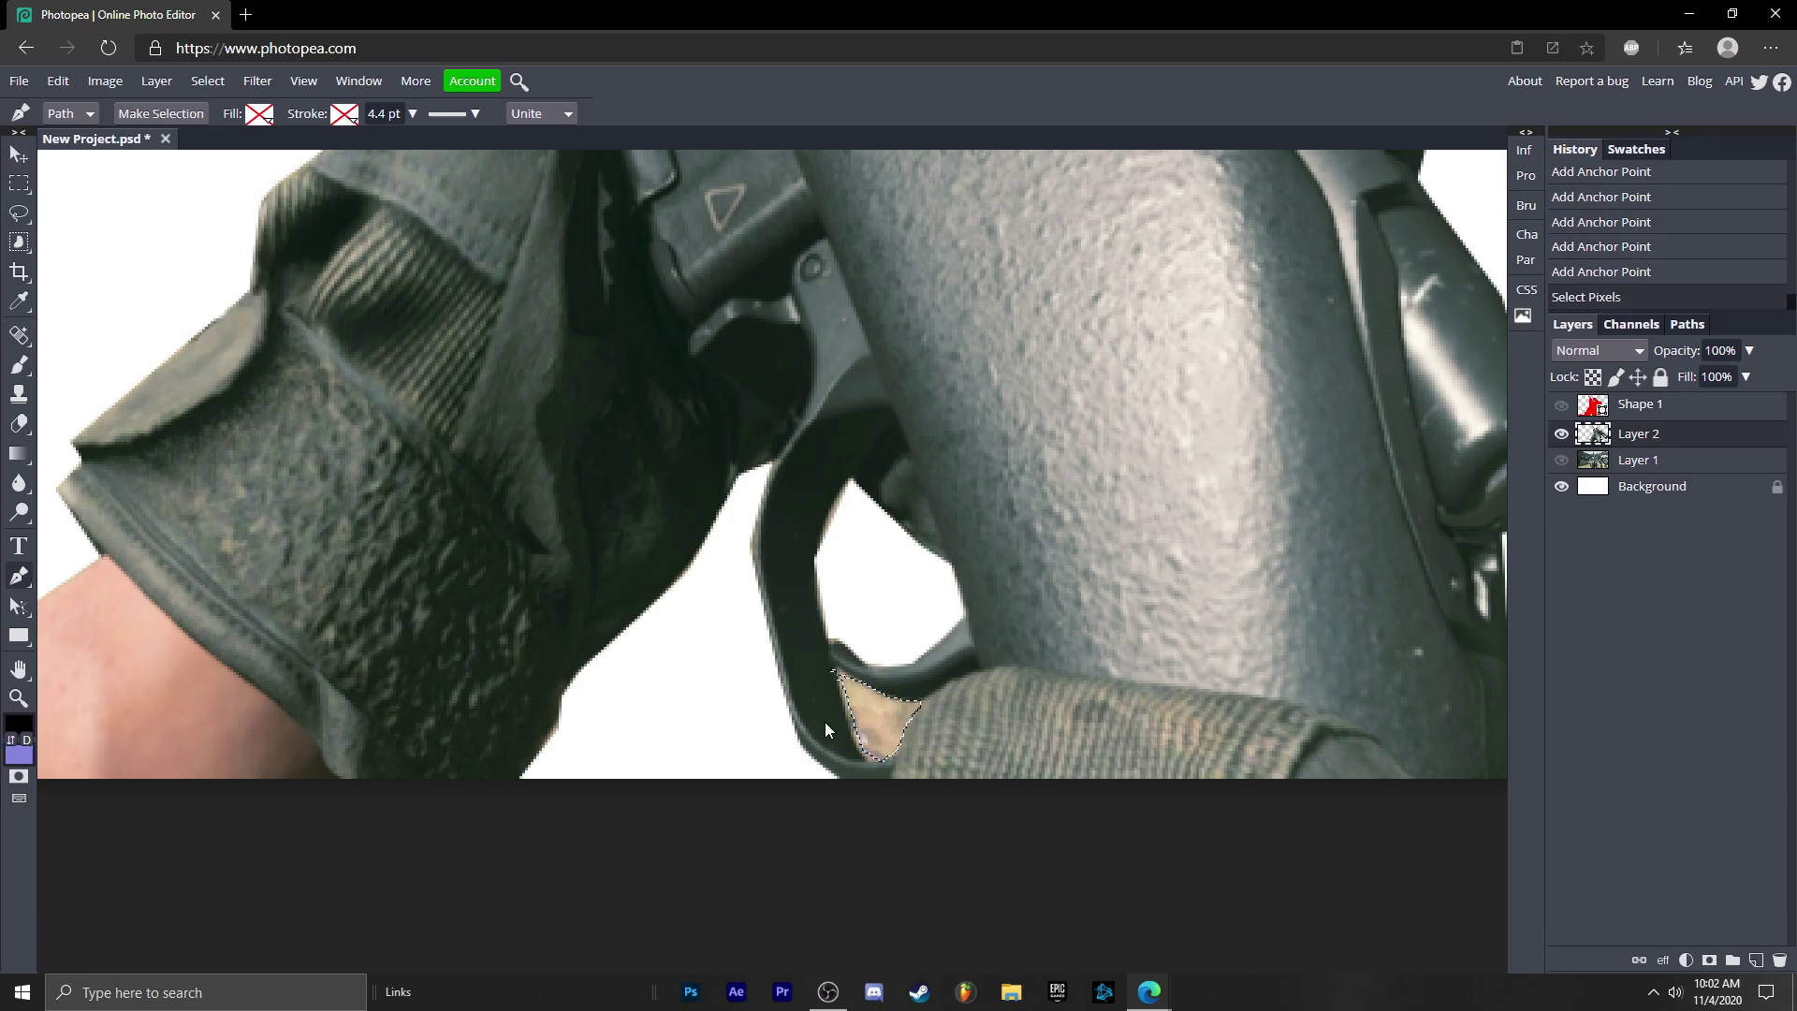
{"action": "key", "text": "Delete"}
{"action": "key", "text": "ctrl+d"}
- Move the rifle cutout slightly to the right and down on the canvas
{"action": "left_click", "coordinate": [19, 697]}
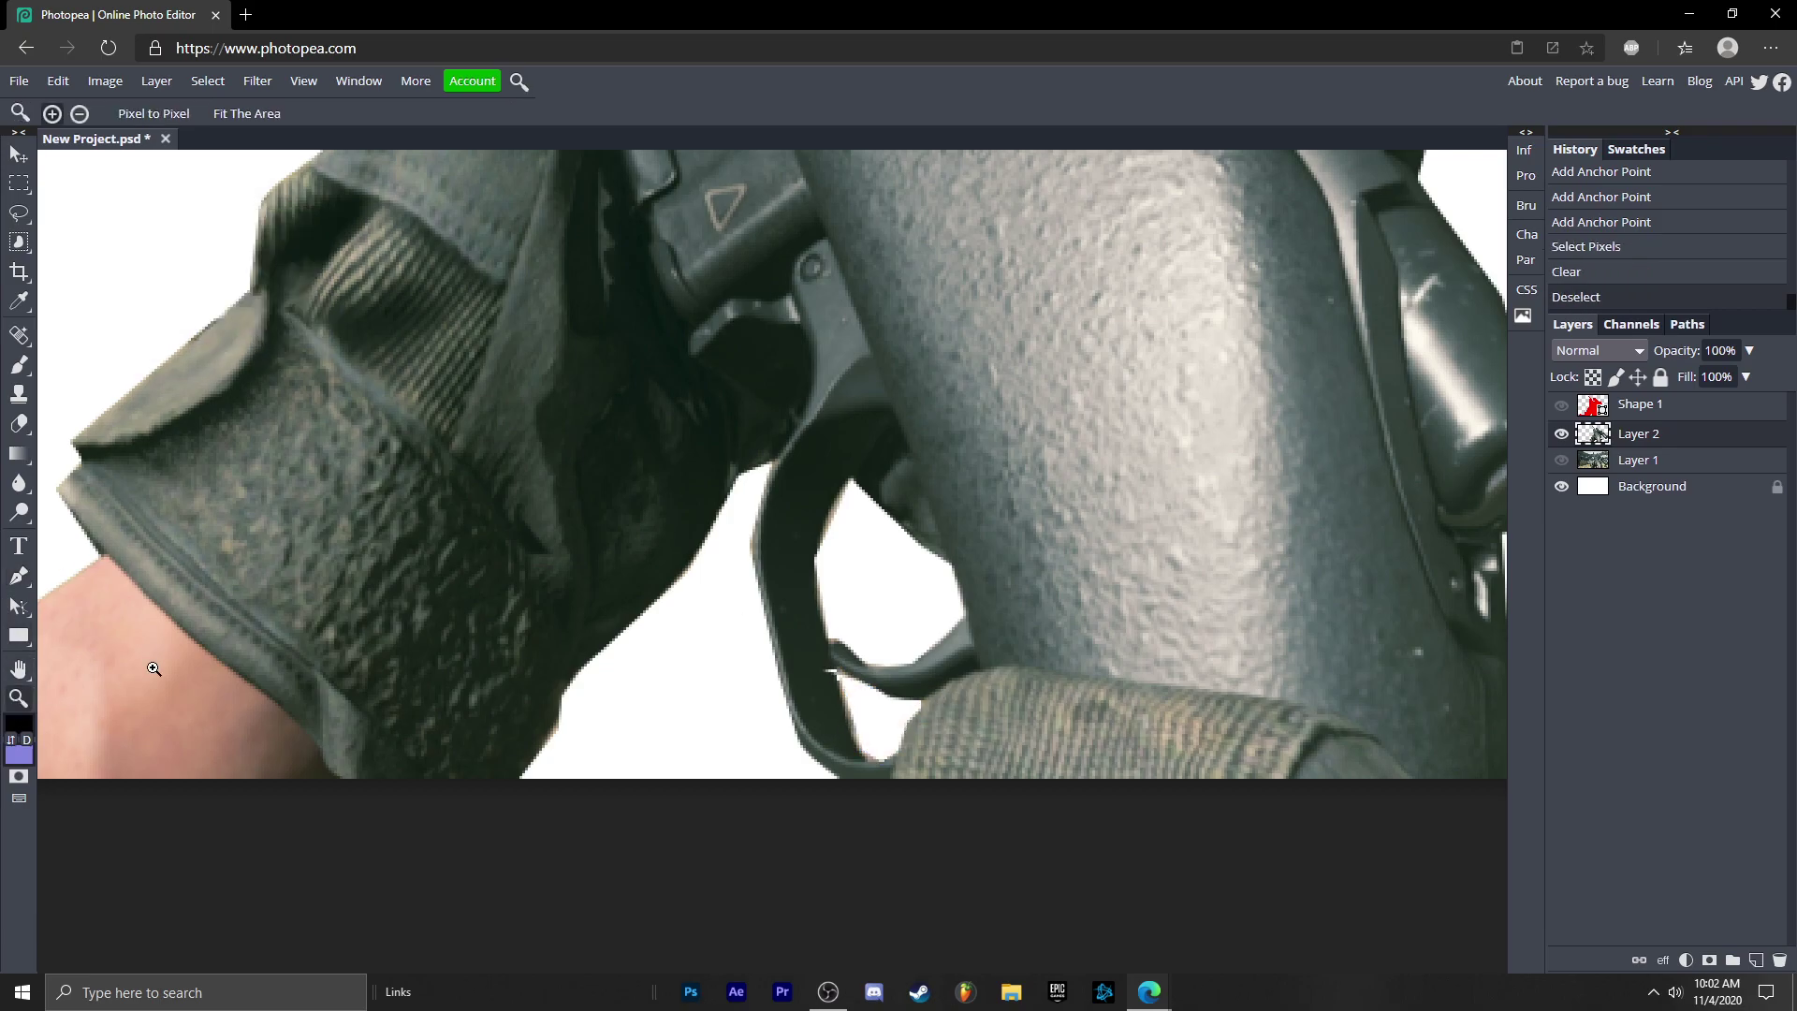
{"action": "scroll", "coordinate": [154, 668], "scroll_direction": "down", "scroll_amount": 3}
{"action": "left_click", "coordinate": [738, 582]}
{"action": "key", "text": "v"}
{"action": "left_click_drag", "start_coordinate": [749, 581], "coordinate": [775, 595]}
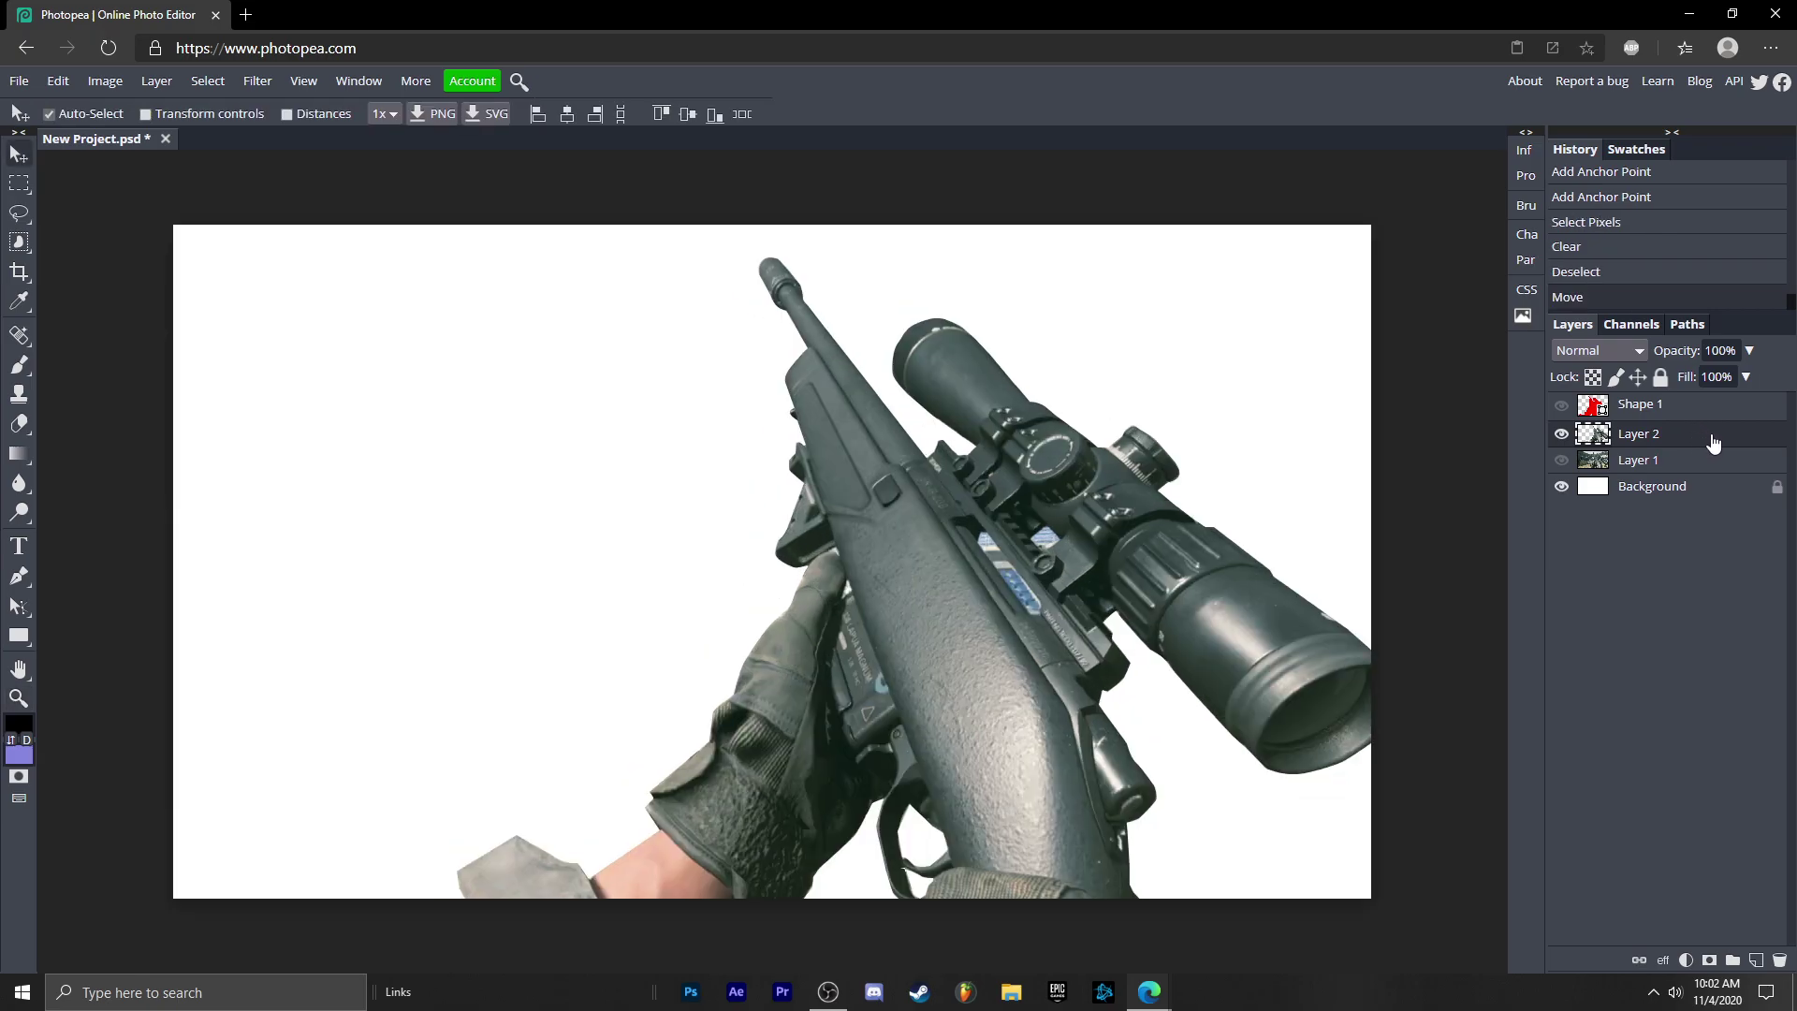
- Turn on Outer Glow in Layer 2's layer style, leaving Stroke and Drop Shadow off
{"action": "double_click", "coordinate": [1699, 445]}
{"action": "left_click", "coordinate": [166, 366]}
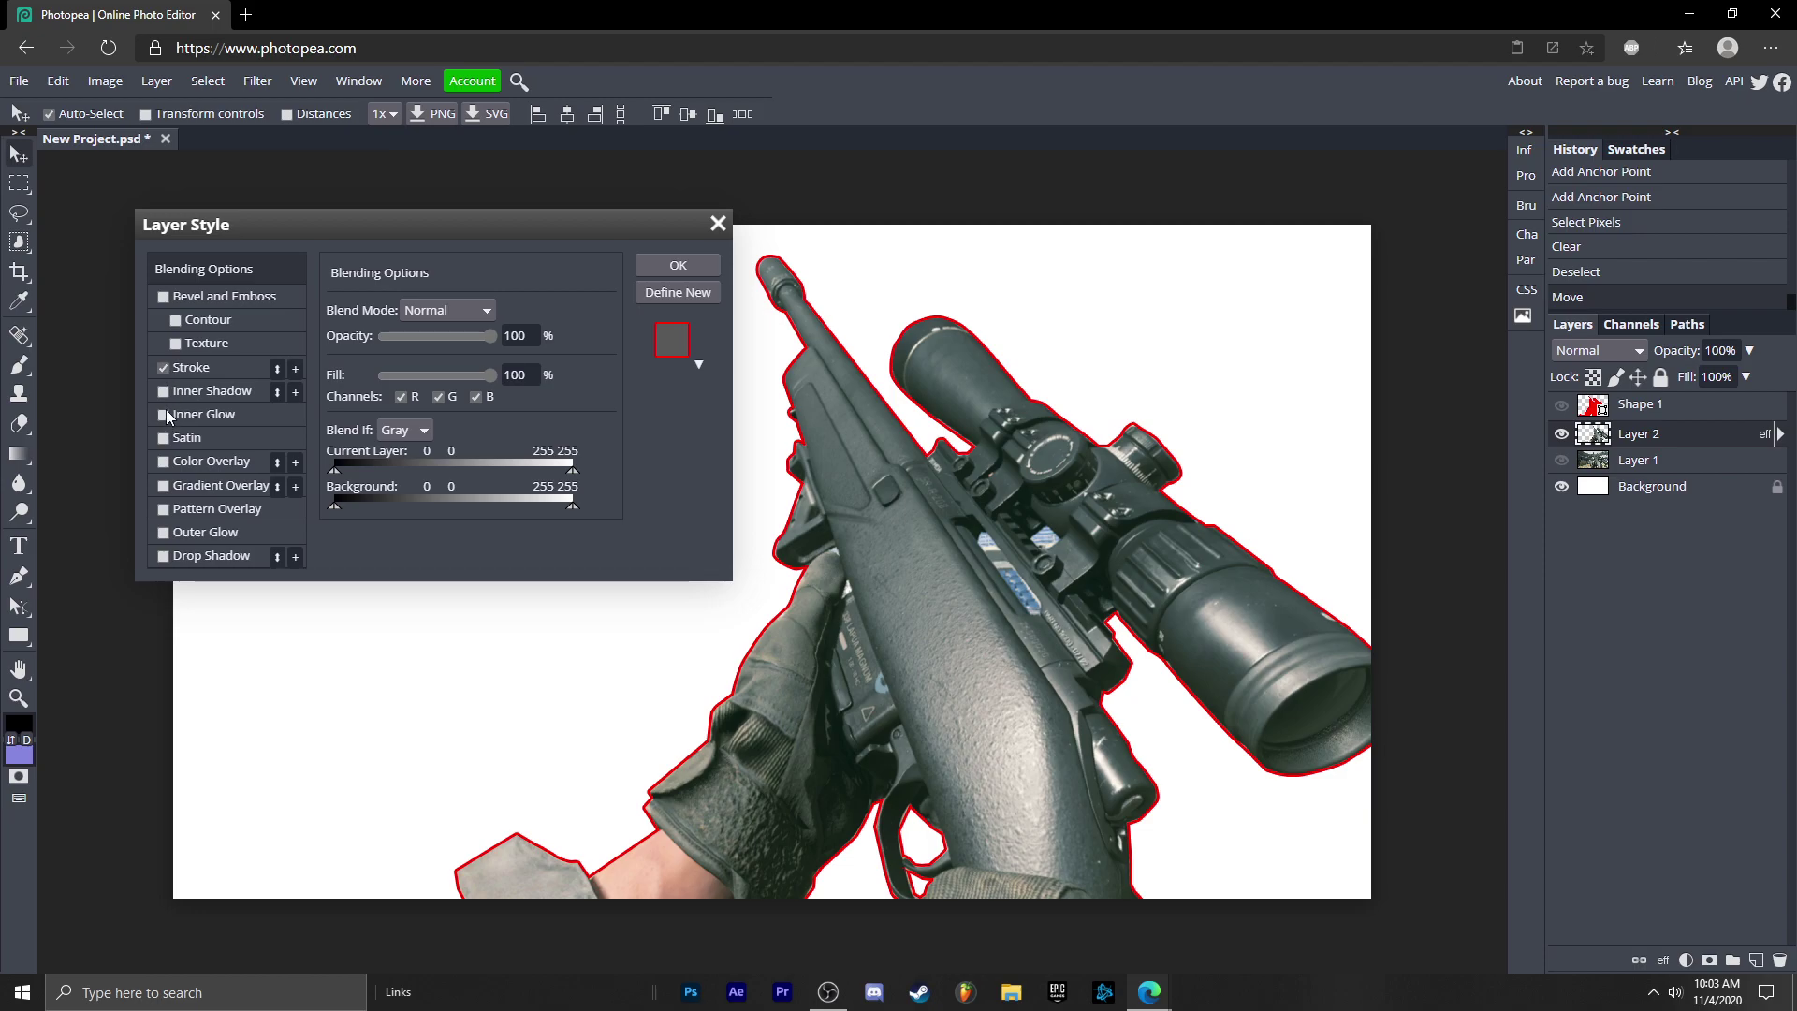
{"action": "left_click", "coordinate": [165, 369]}
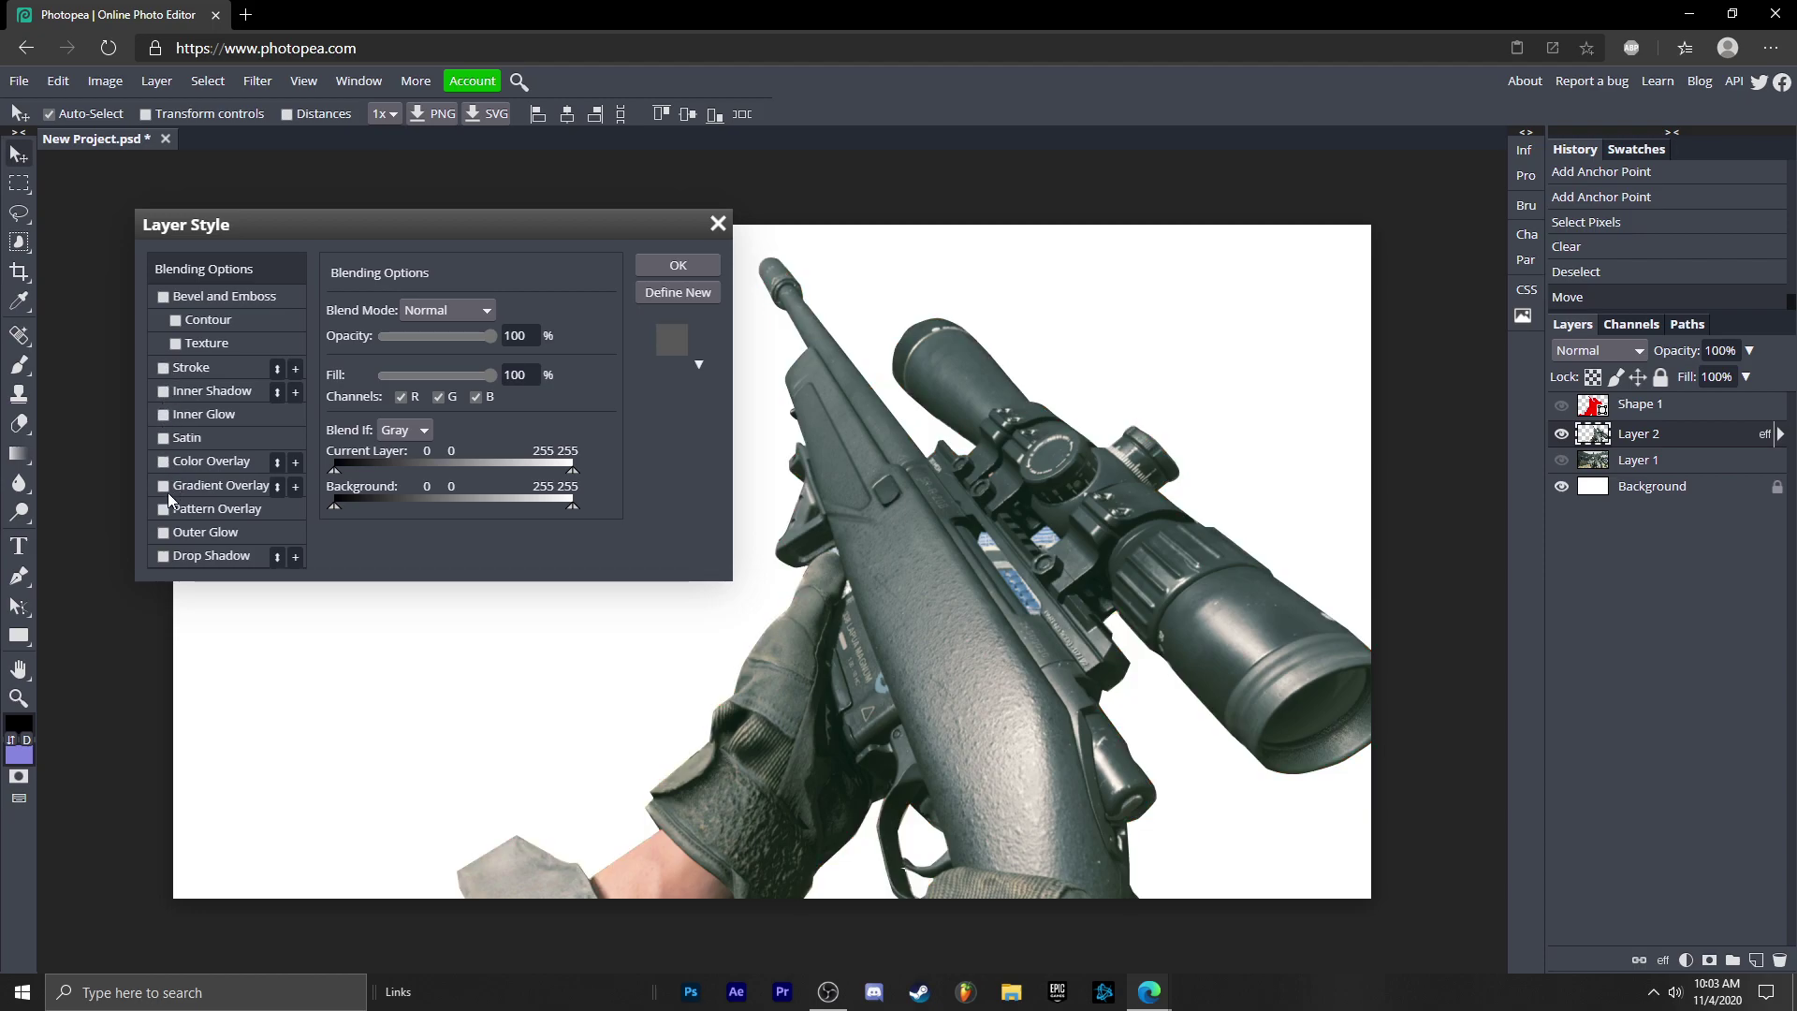
{"action": "left_click", "coordinate": [168, 557]}
{"action": "left_click", "coordinate": [167, 556]}
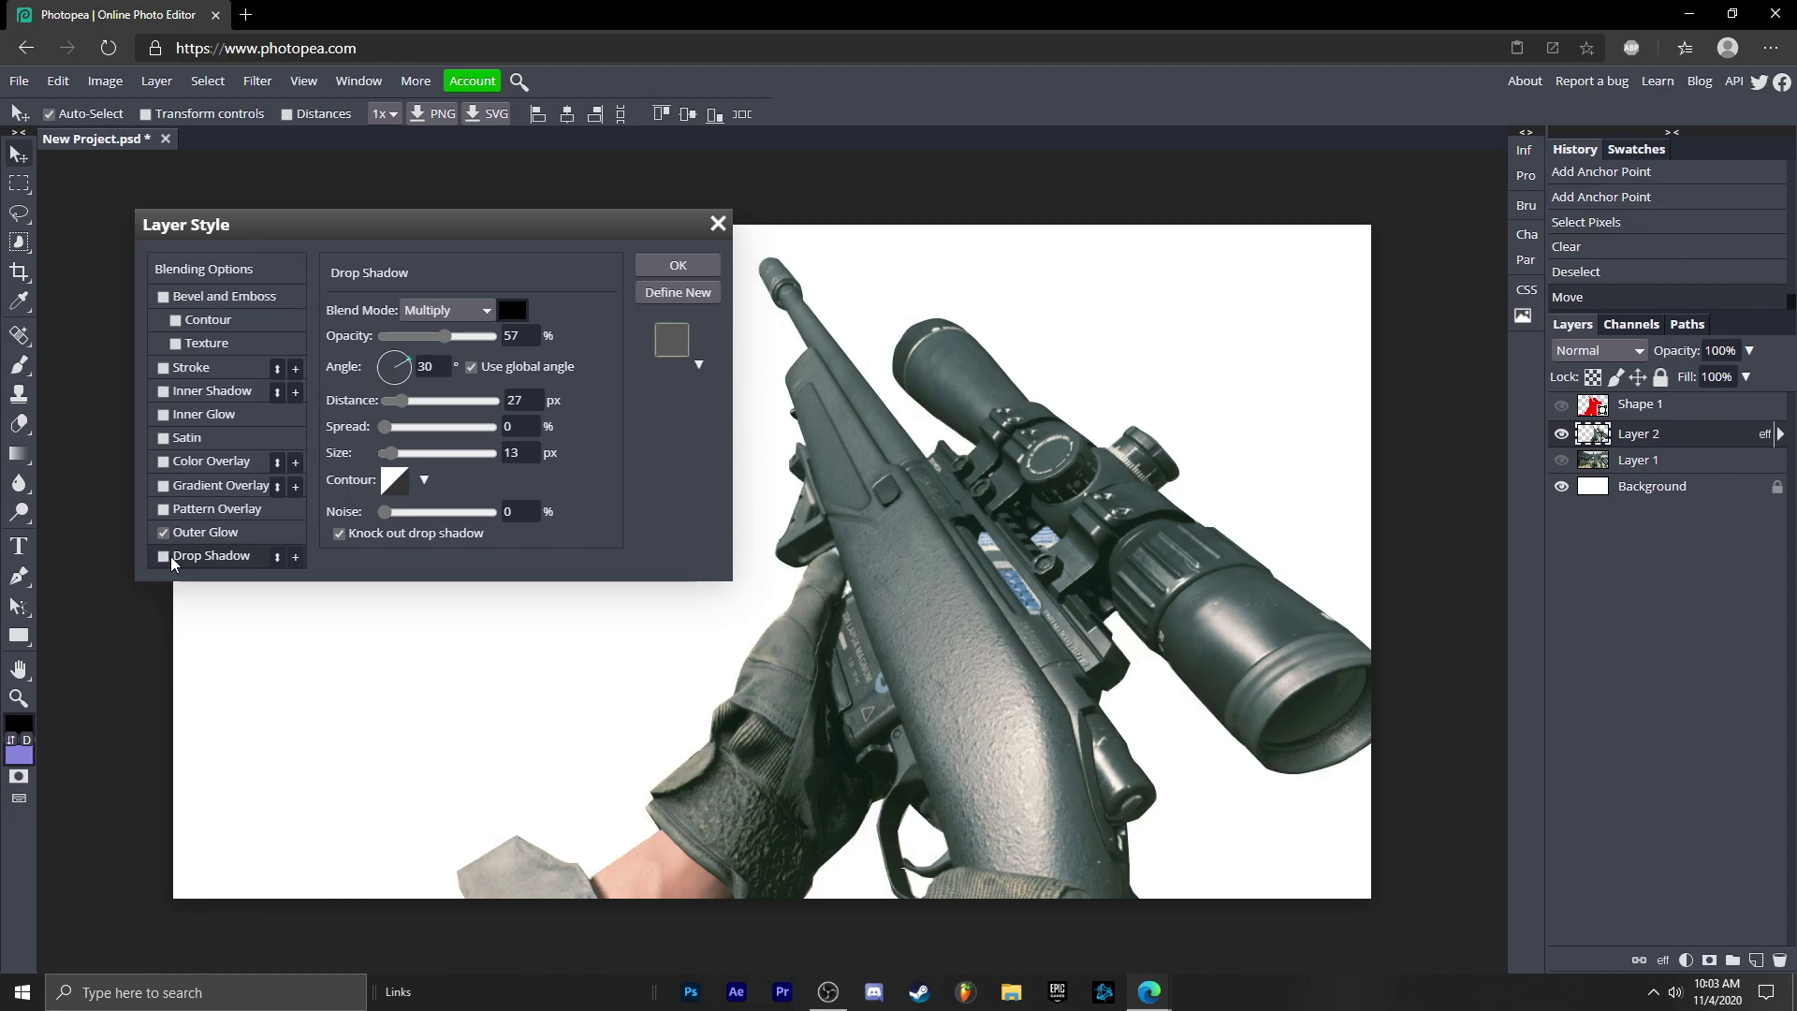
- Set the outer glow colour to red, apply the layer style and show Layer 1
{"action": "left_click", "coordinate": [165, 533]}
{"action": "left_click", "coordinate": [372, 364]}
{"action": "left_click", "coordinate": [530, 392]}
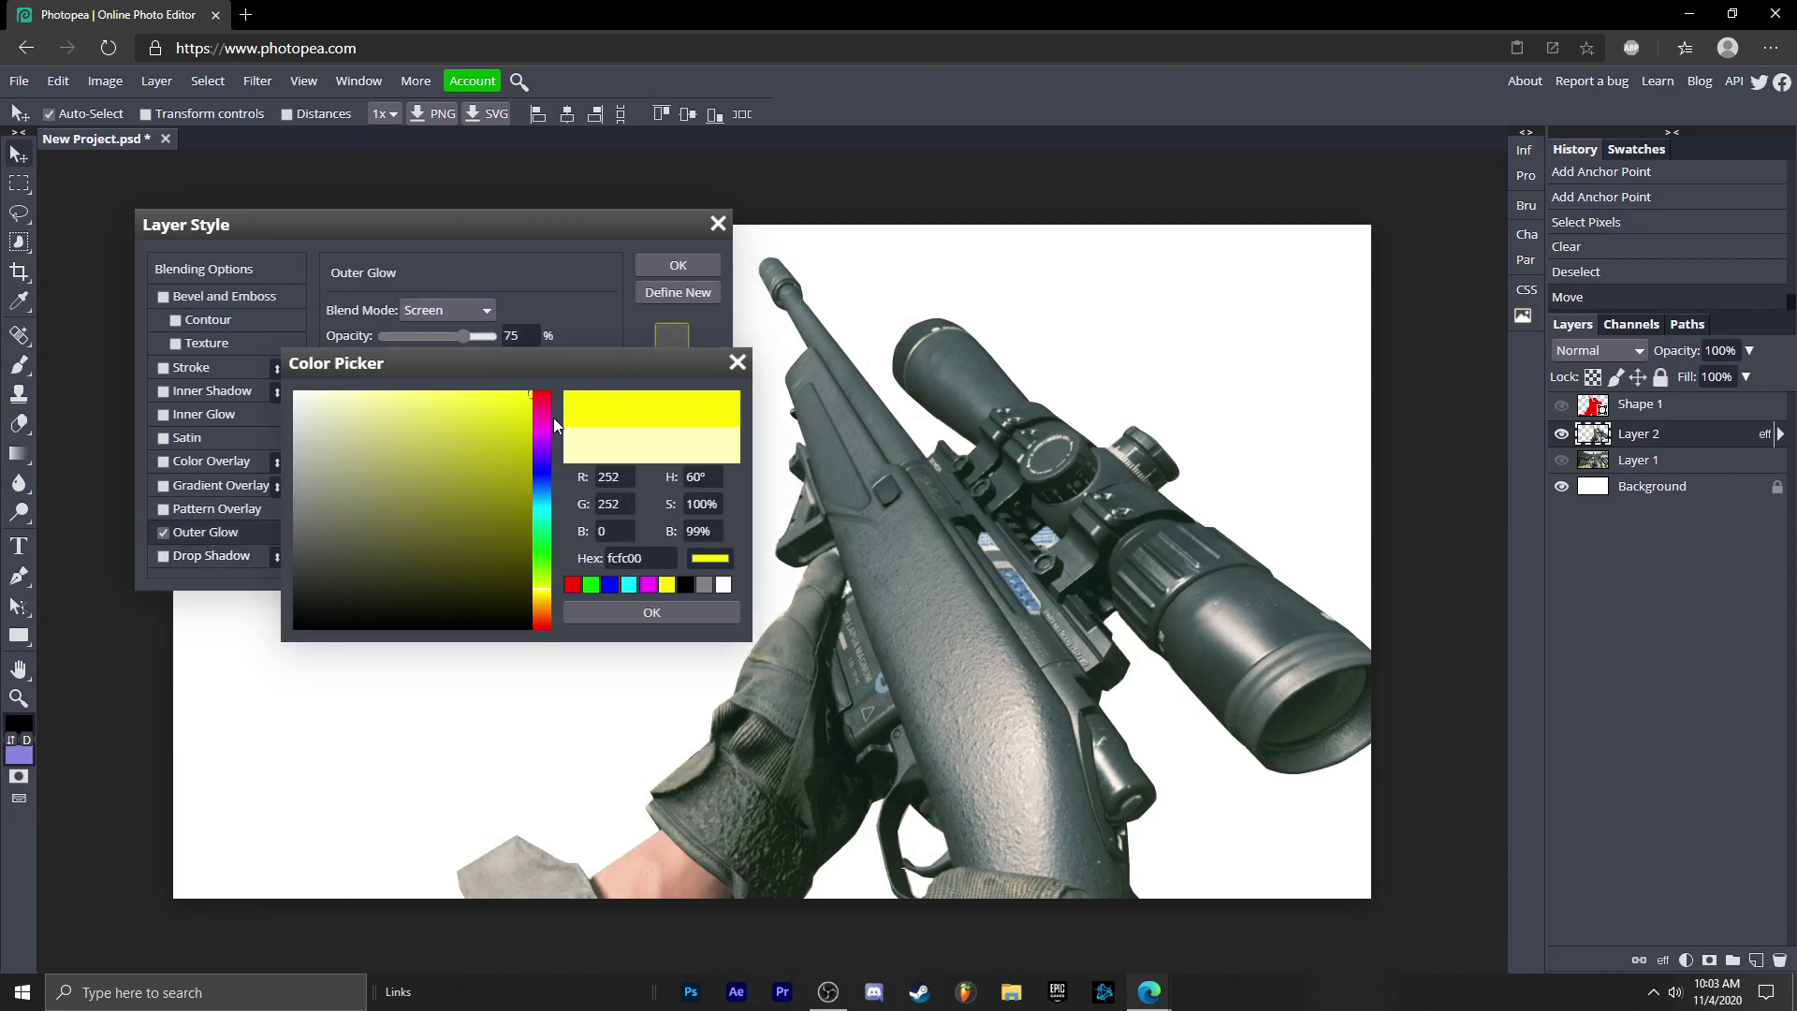
{"action": "left_click_drag", "start_coordinate": [545, 411], "coordinate": [543, 391]}
{"action": "left_click", "coordinate": [654, 650]}
{"action": "left_click", "coordinate": [642, 610]}
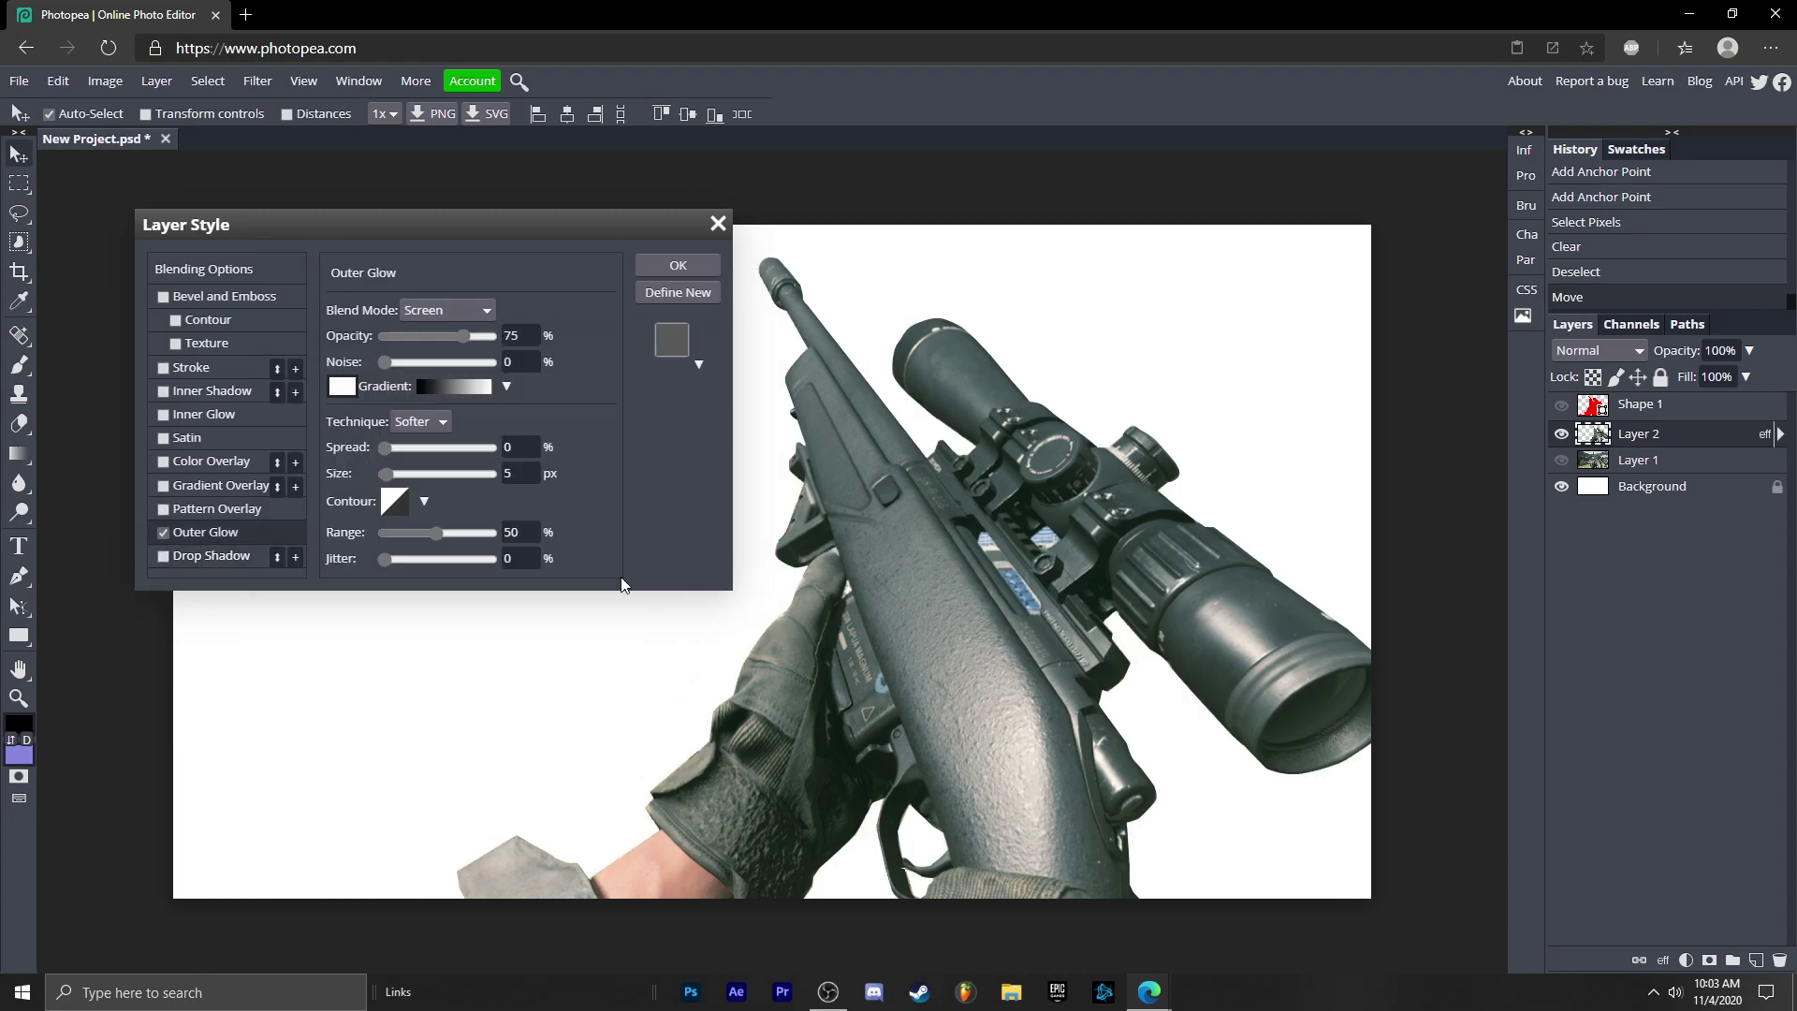
{"action": "left_click", "coordinate": [340, 384]}
{"action": "left_click", "coordinate": [530, 394]}
{"action": "left_click", "coordinate": [672, 618]}
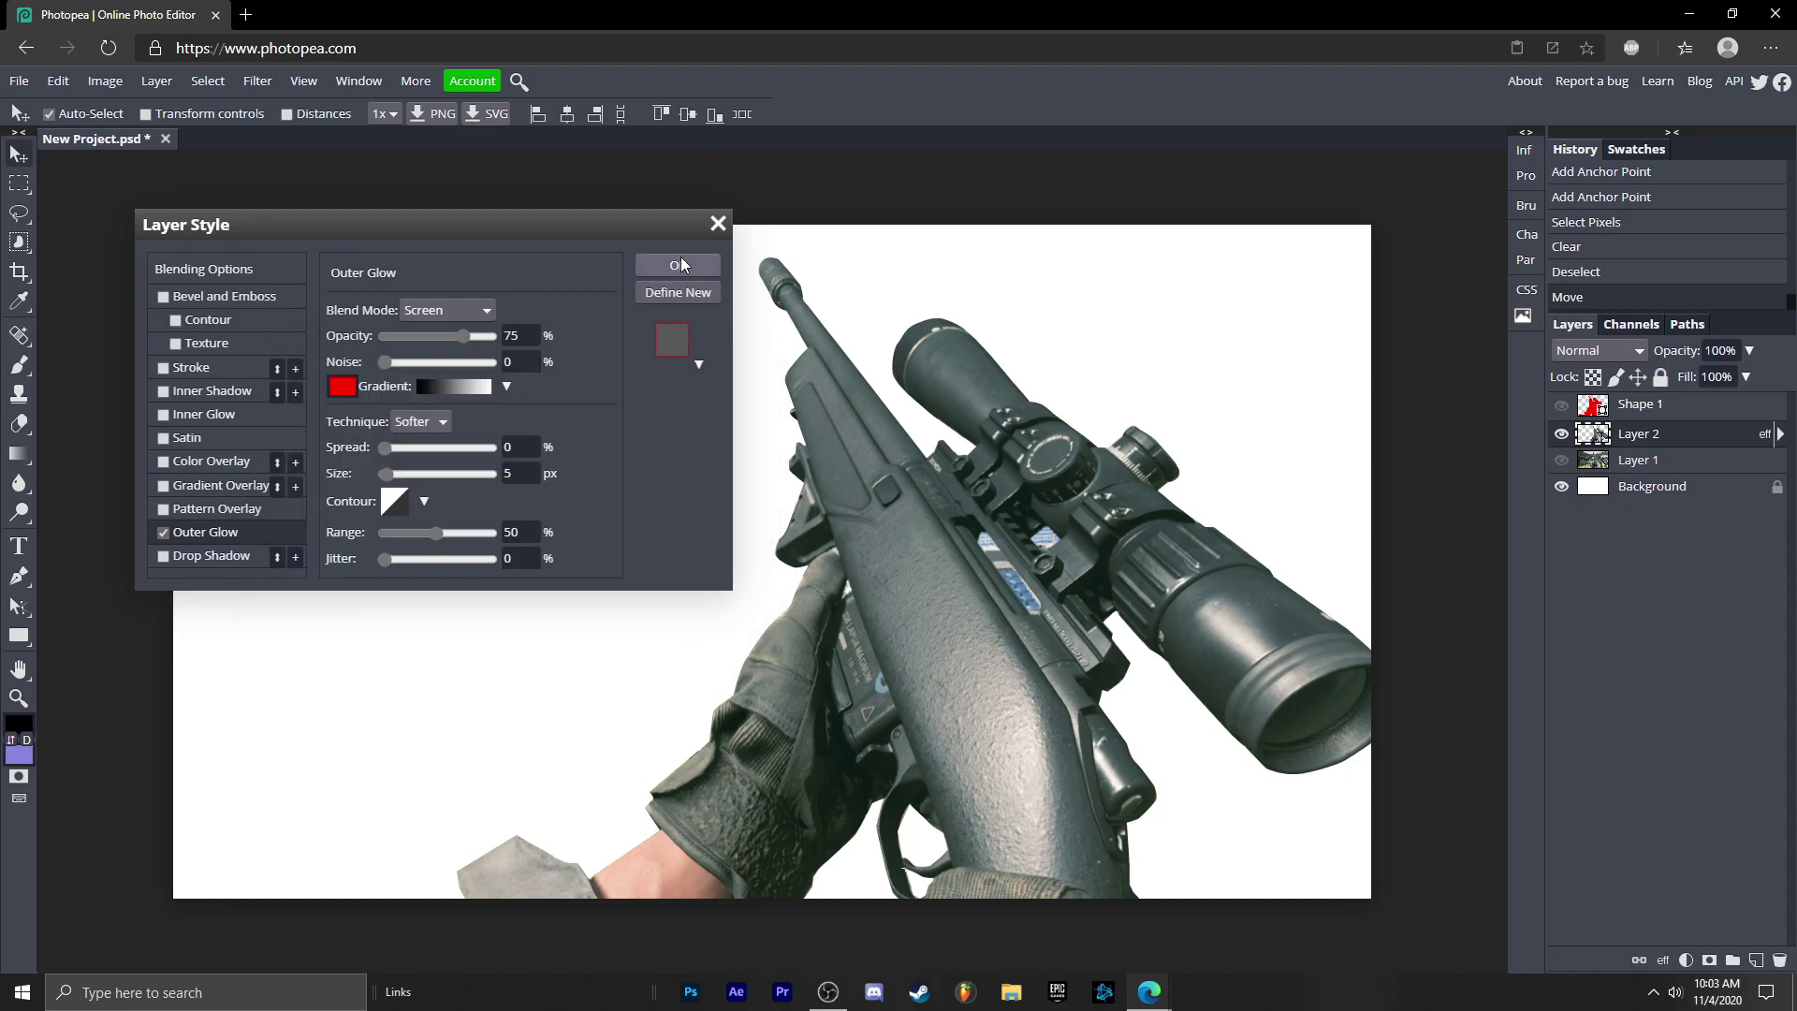
{"action": "left_click", "coordinate": [678, 265]}
{"action": "left_click", "coordinate": [1570, 465]}
{"action": "left_click", "coordinate": [1561, 460]}
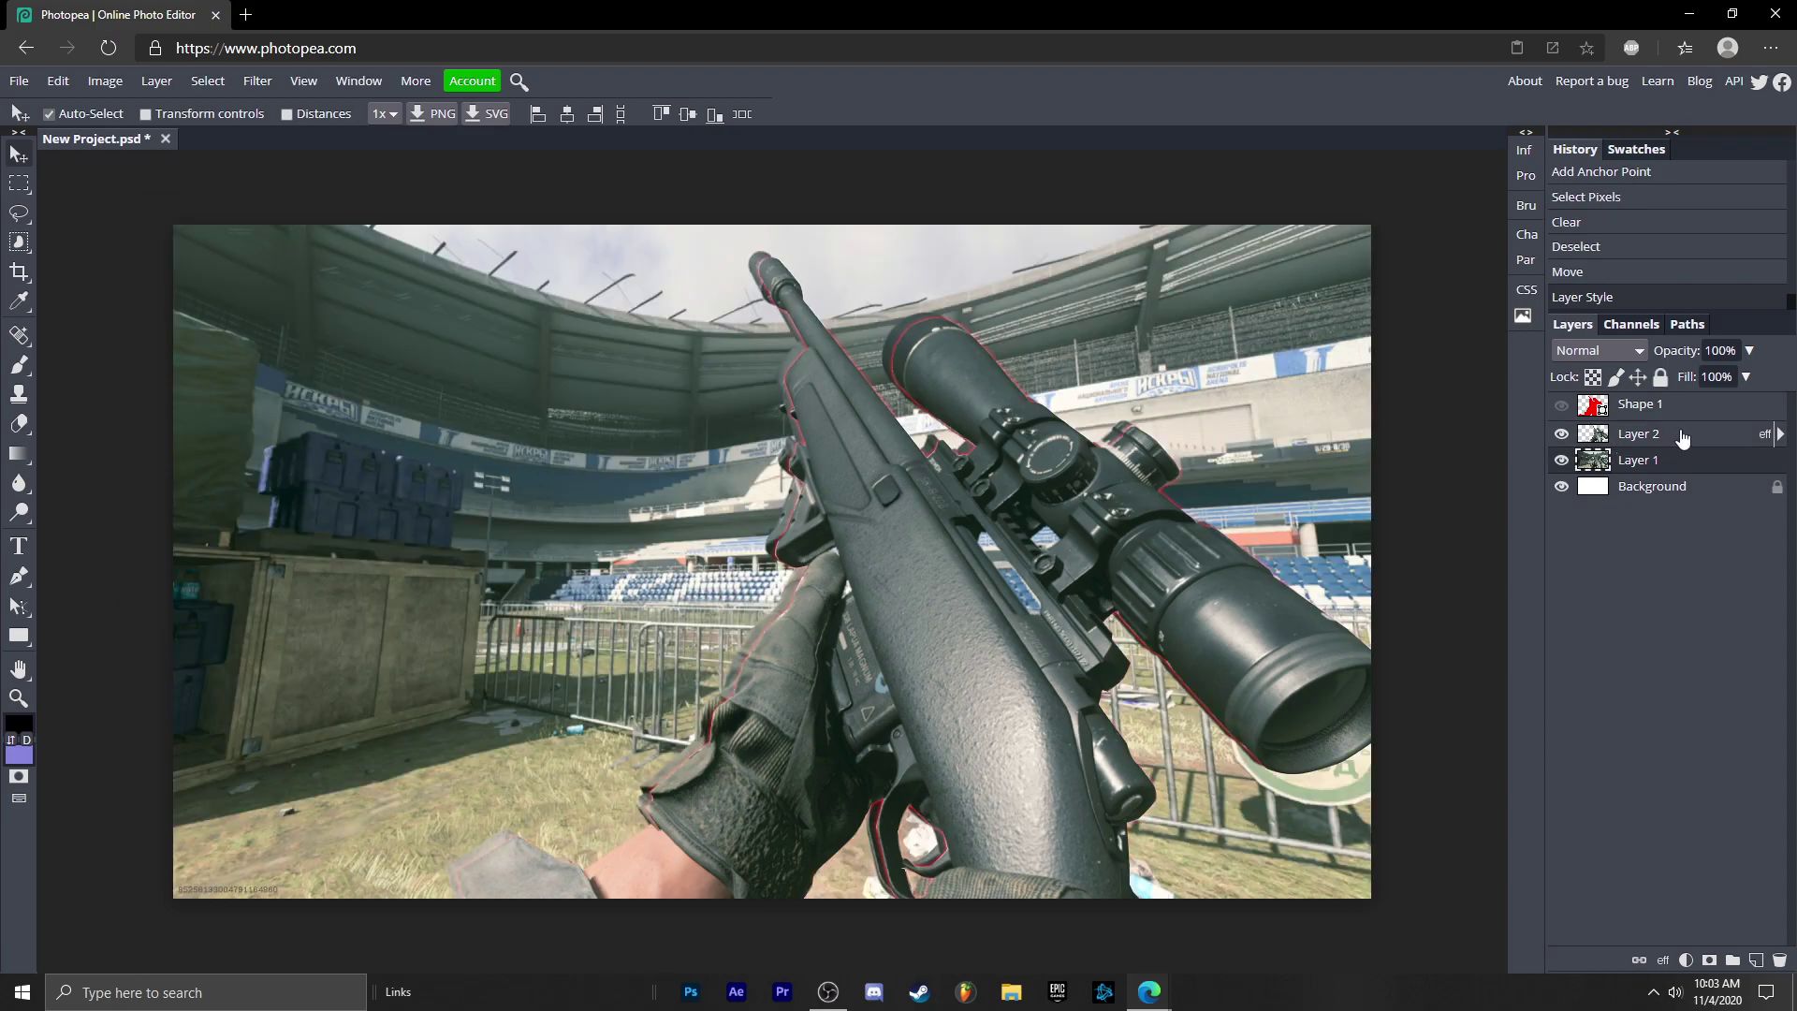
- Set Layer 2's outer glow to 100% opacity, 22% spread and 29 px size, and move the cutout slightly left and up
{"action": "double_click", "coordinate": [1683, 437]}
{"action": "left_click", "coordinate": [205, 531]}
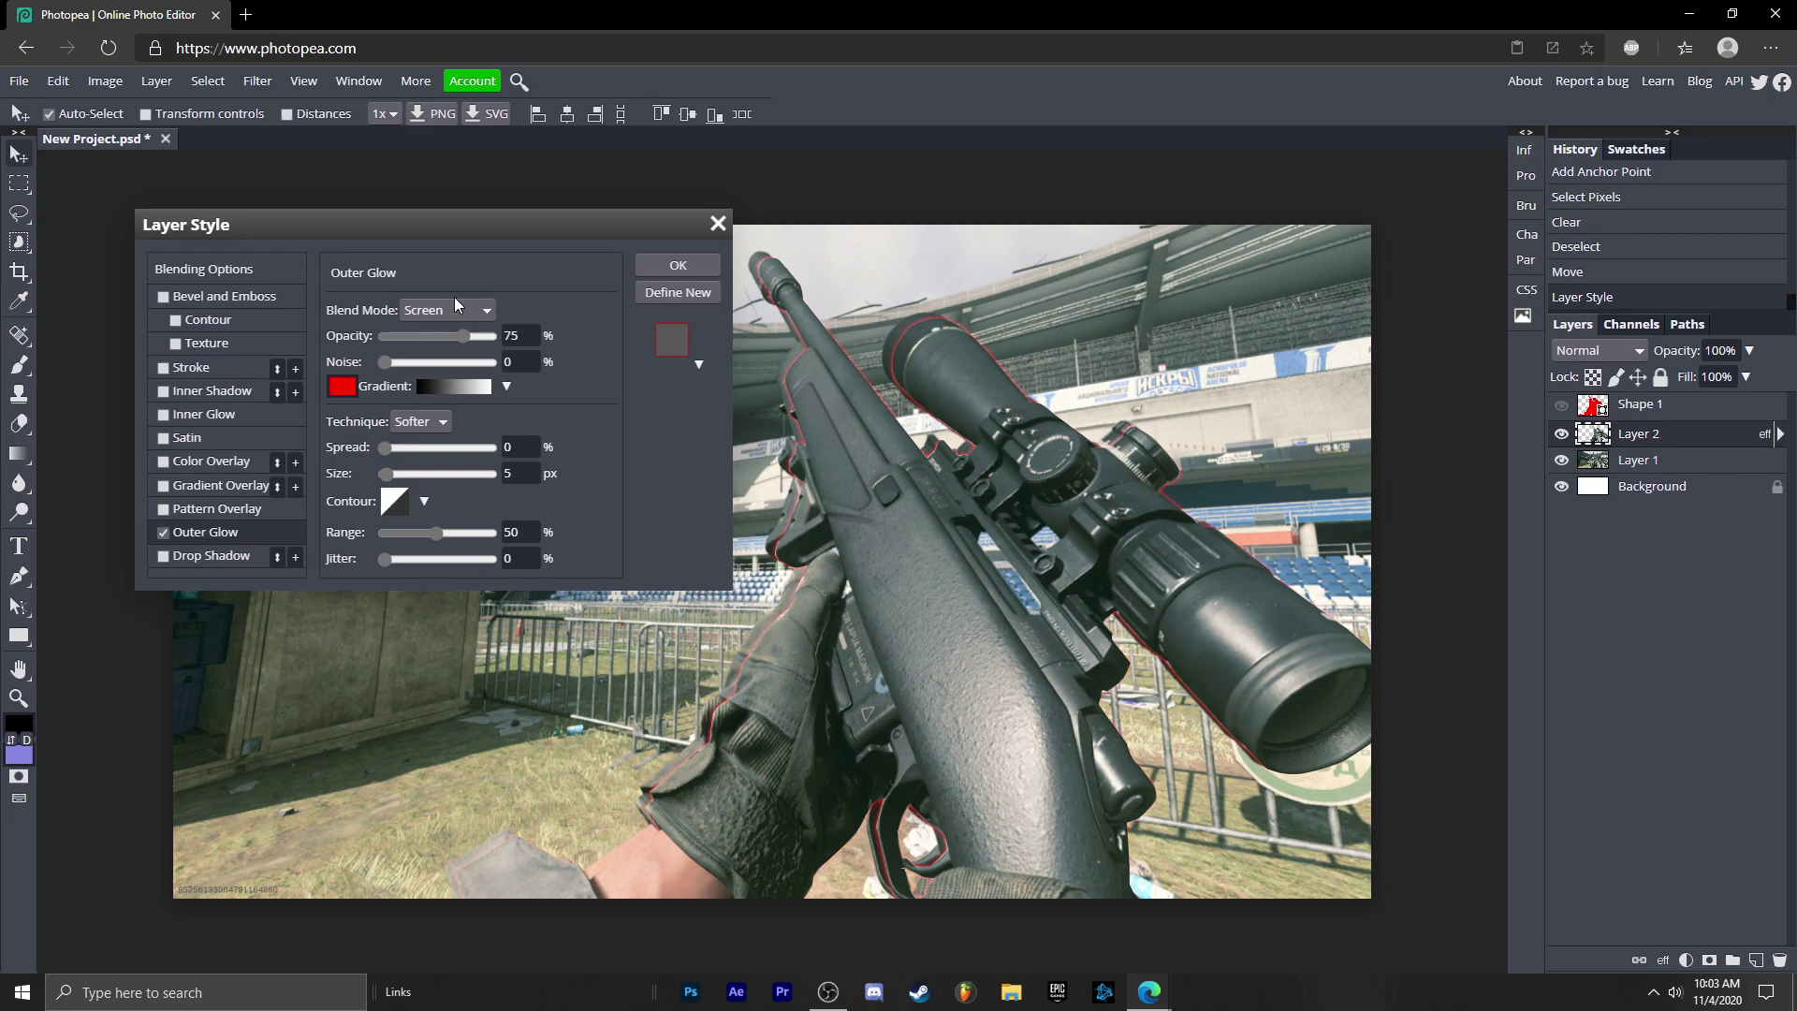
{"action": "left_click_drag", "start_coordinate": [394, 449], "coordinate": [408, 448]}
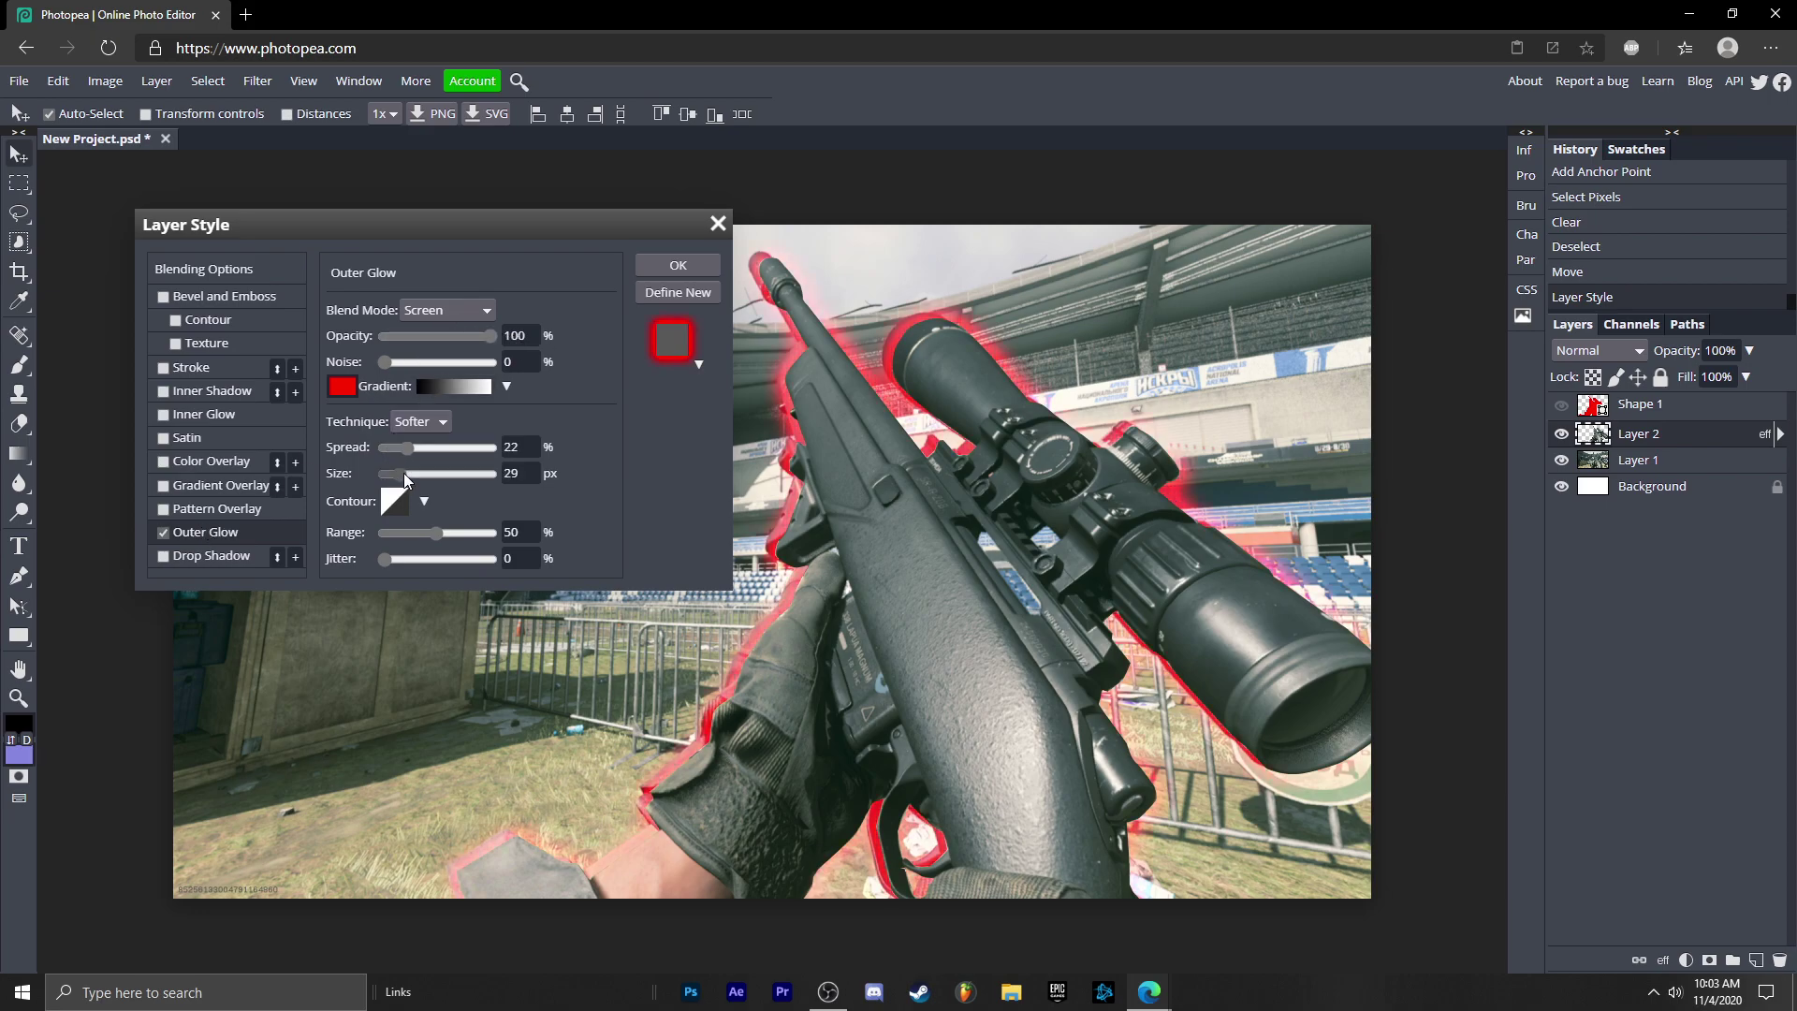
{"action": "left_click", "coordinate": [678, 265]}
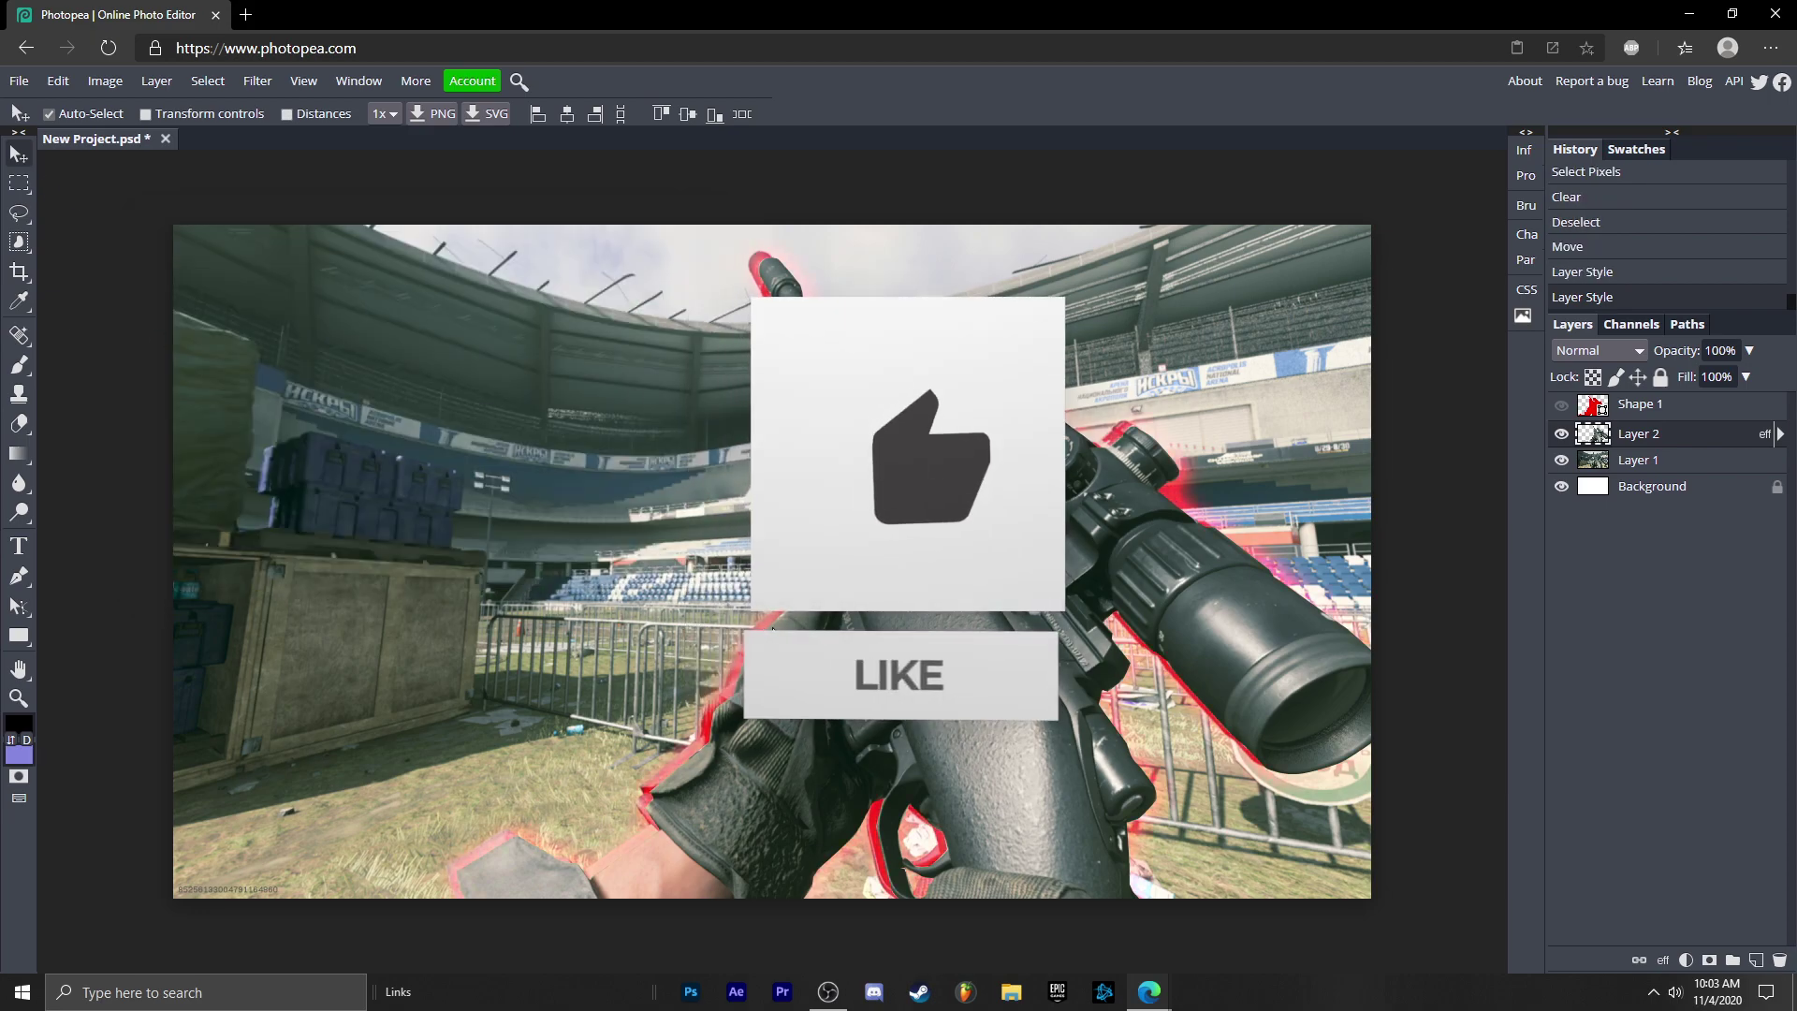
{"action": "mouse_move", "coordinate": [773, 628]}
{"action": "left_mouse_down"}
{"action": "mouse_move", "coordinate": [792, 638]}
{"action": "mouse_move", "coordinate": [764, 624]}
{"action": "left_mouse_up"}
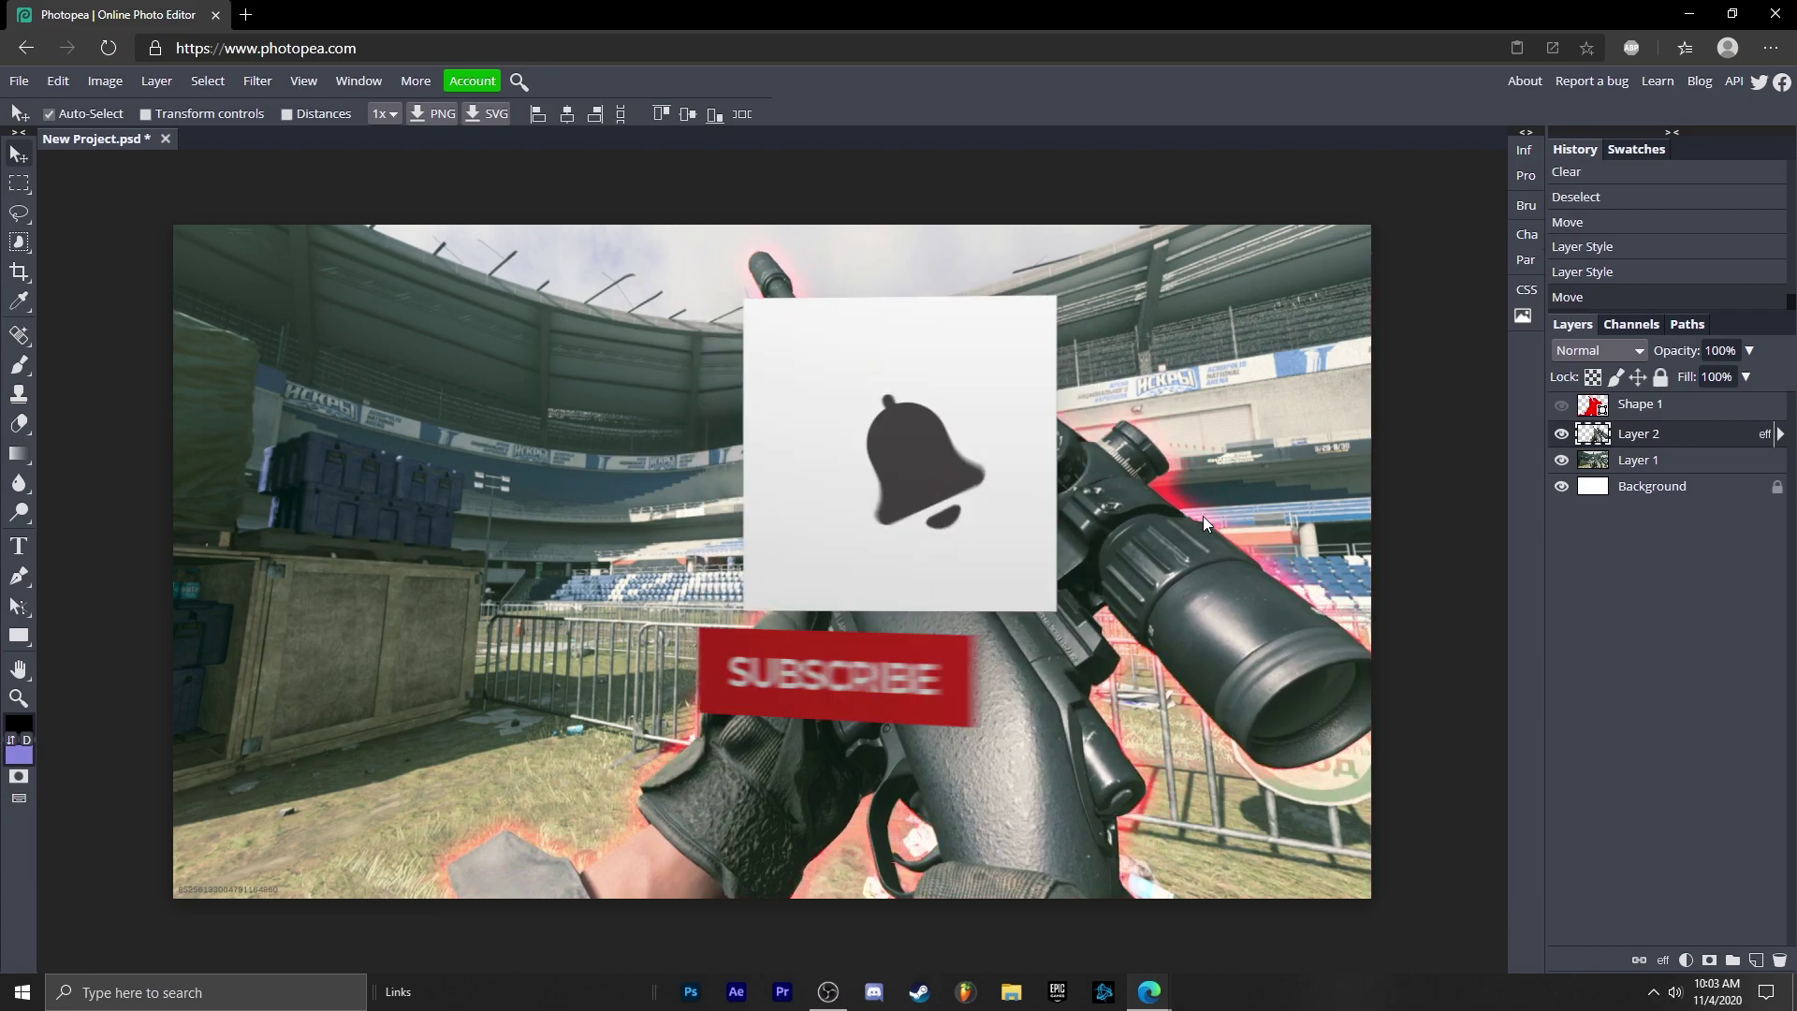